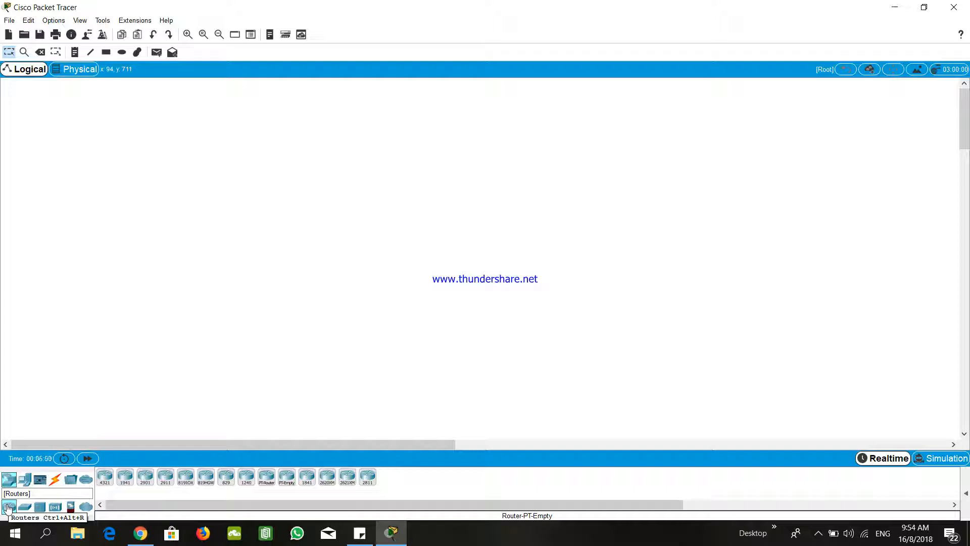
Place three 1941 routers in the workspace and arrange them in an evenly spaced horizontal row
drag(125, 476, 215, 177)
drag(125, 477, 381, 186)
drag(125, 476, 517, 188)
drag(380, 184, 369, 156)
drag(510, 196, 508, 172)
drag(230, 180, 279, 158)
mouse_move(522, 166)
mouse_down()
mouse_move(526, 159)
mouse_move(511, 160)
mouse_up()
drag(368, 157, 382, 156)
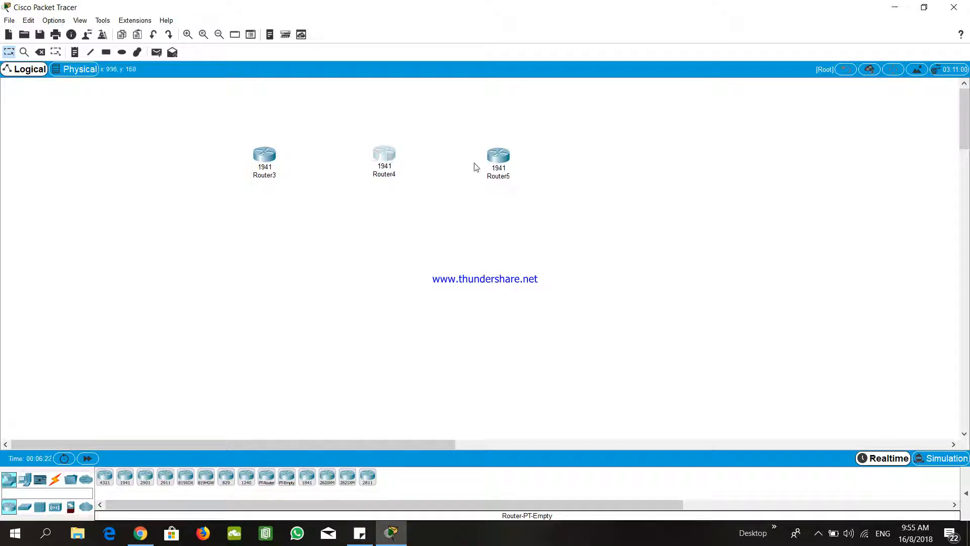
click(638, 198)
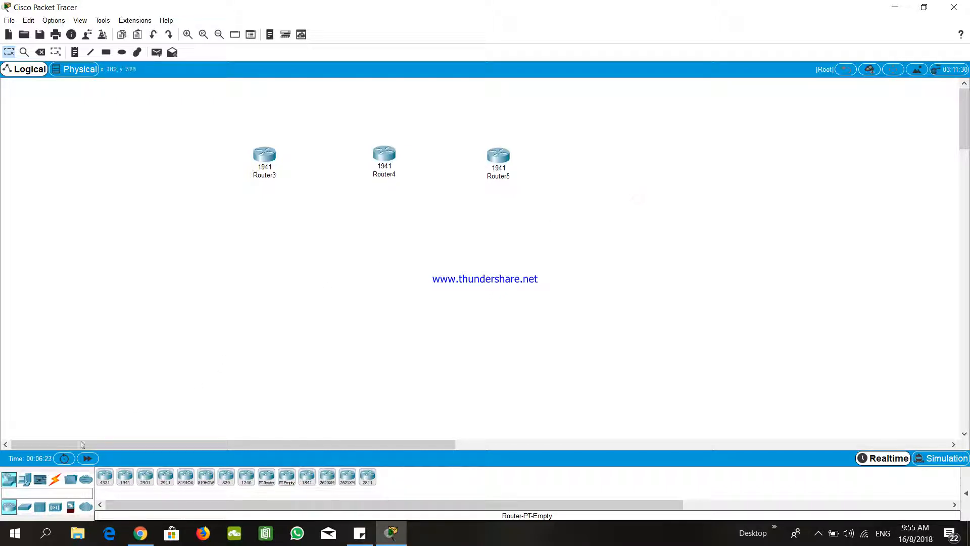
Place three 2960 switches in a row beneath the routers and shift Router5 and Router4 farther right
click(55, 480)
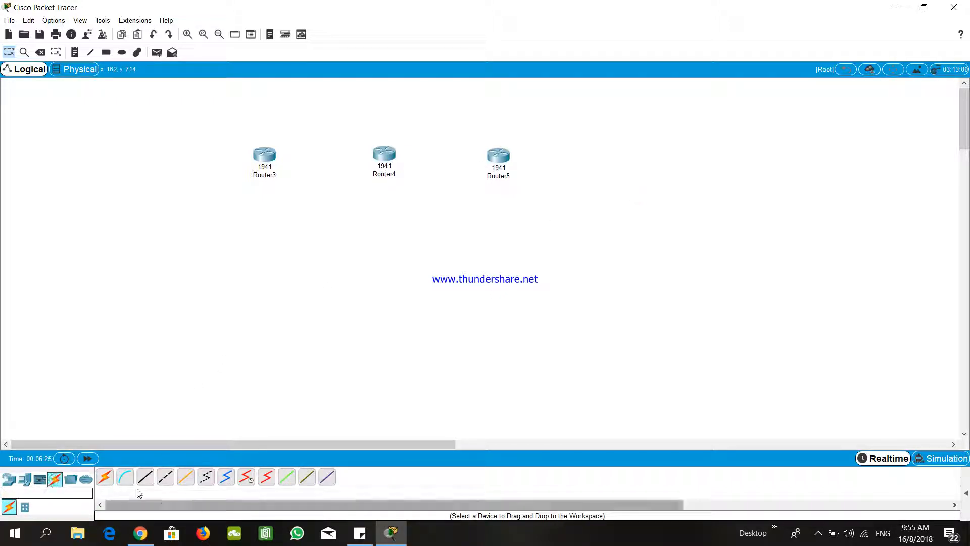
click(9, 479)
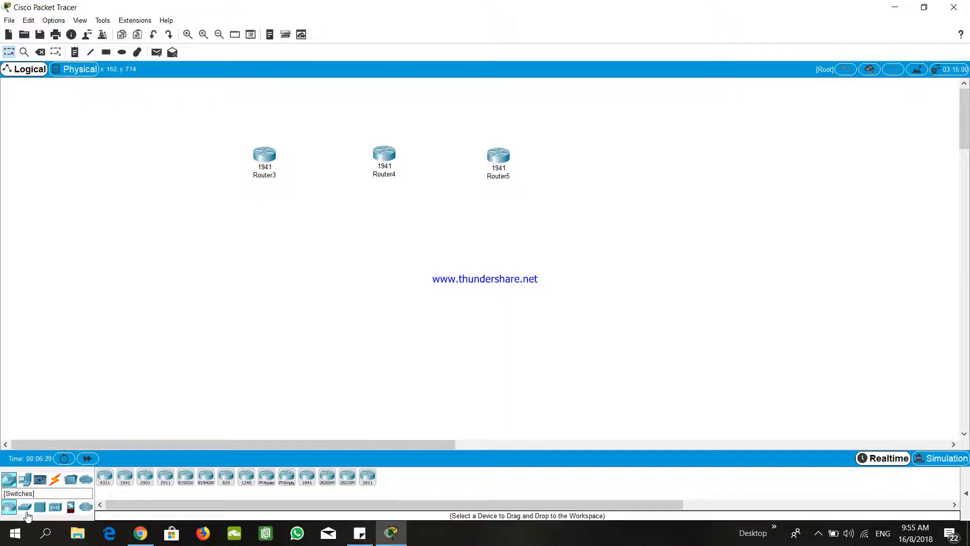
click(25, 508)
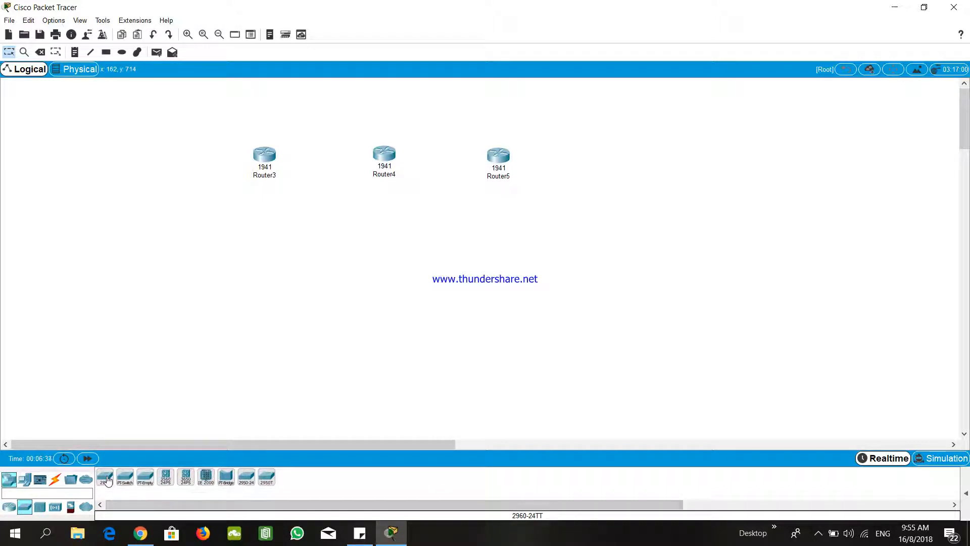
drag(111, 481, 258, 252)
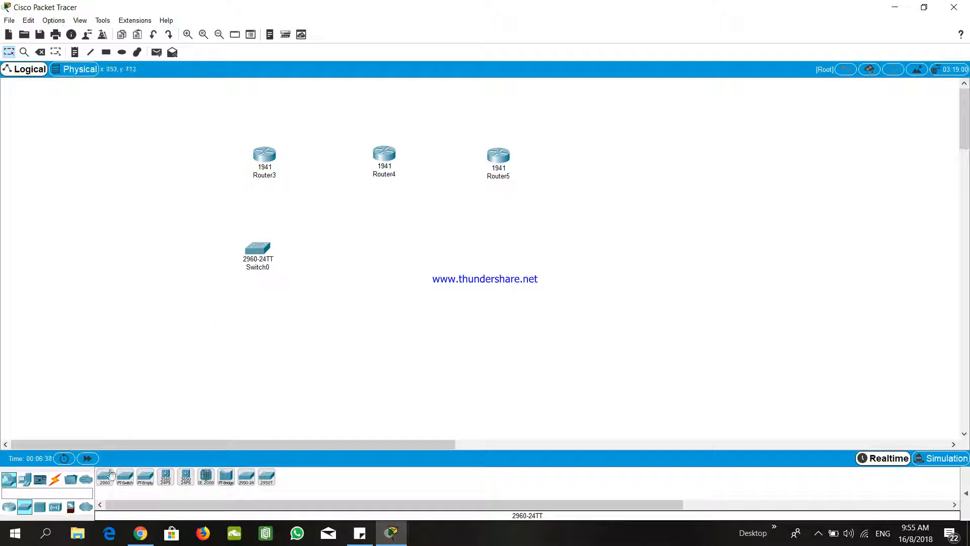
drag(108, 479, 386, 254)
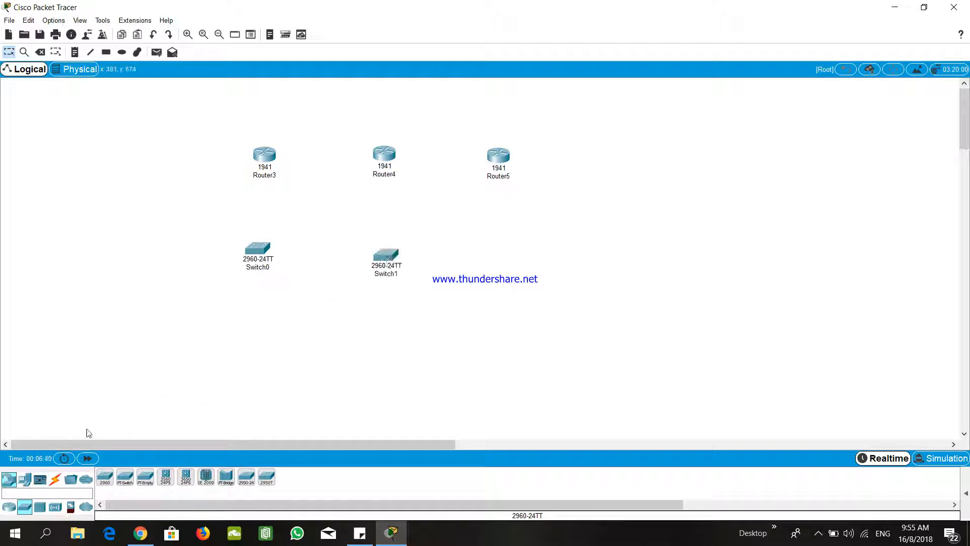
drag(104, 480, 509, 256)
drag(508, 159, 546, 161)
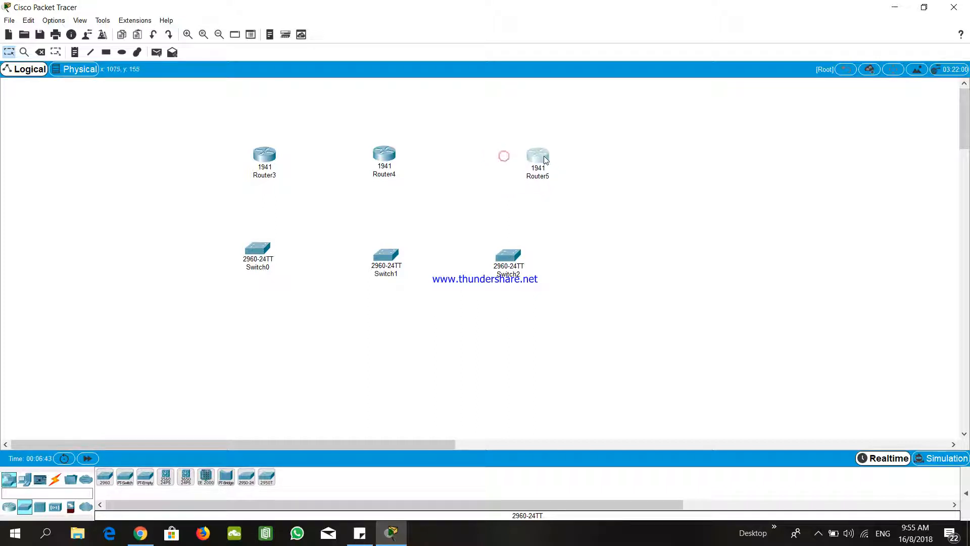
drag(390, 161, 399, 161)
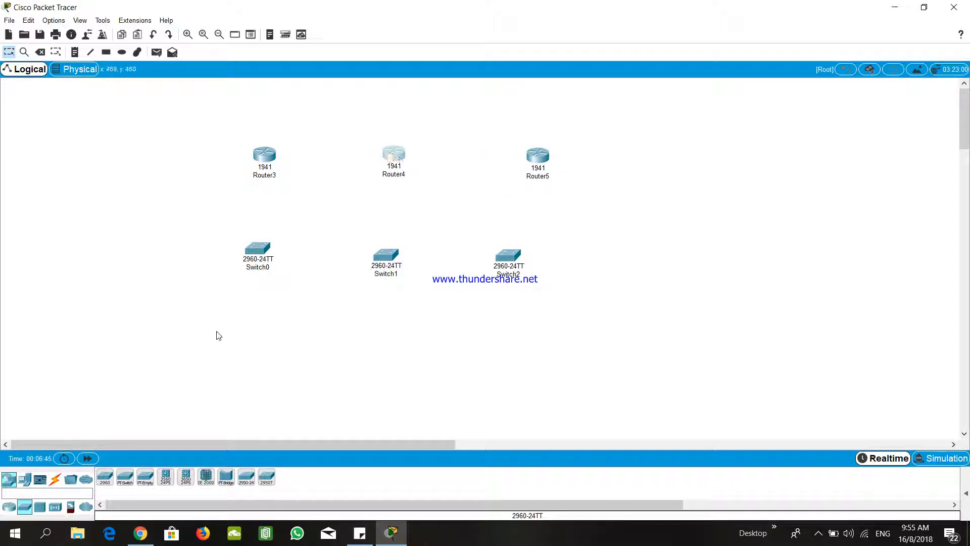
Place six PCs in a row beneath the switches
click(25, 480)
drag(32, 482, 183, 341)
drag(105, 478, 262, 345)
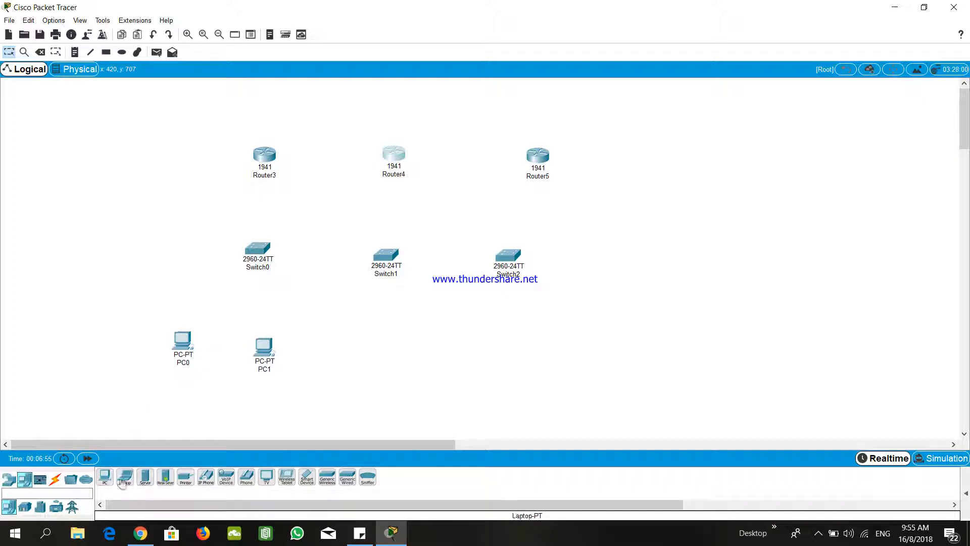
drag(105, 477, 348, 335)
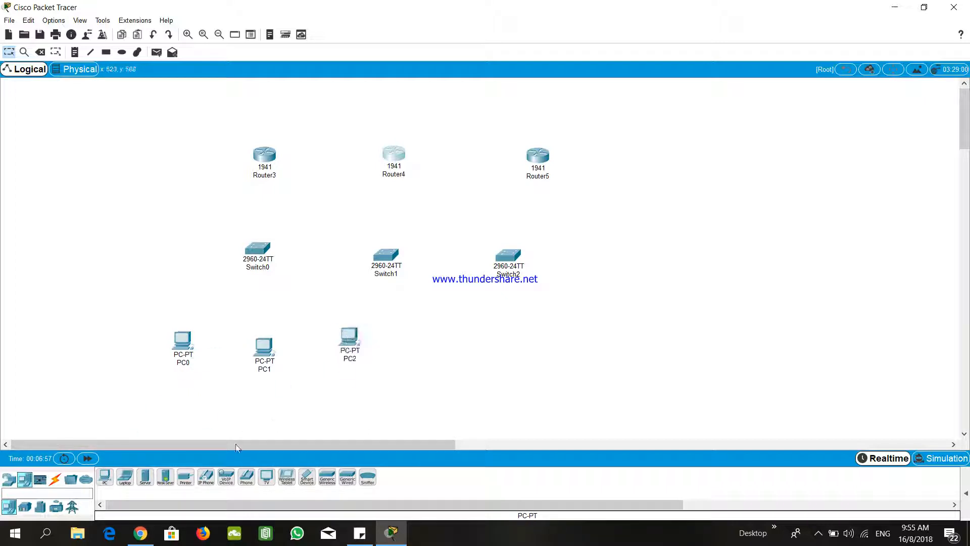
drag(105, 478, 414, 345)
drag(105, 477, 486, 339)
drag(112, 476, 593, 337)
Move Switch2, PC5, PC4 and PC3 to the right so that PC4 and PC5 sit on either side below Switch2
drag(514, 265, 587, 260)
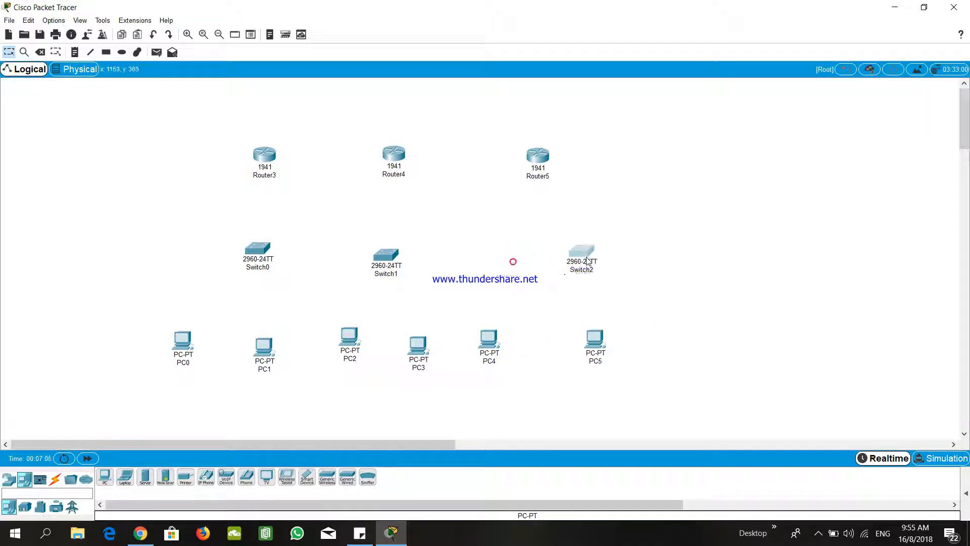
drag(589, 344, 650, 340)
drag(494, 345, 551, 338)
drag(418, 355, 433, 347)
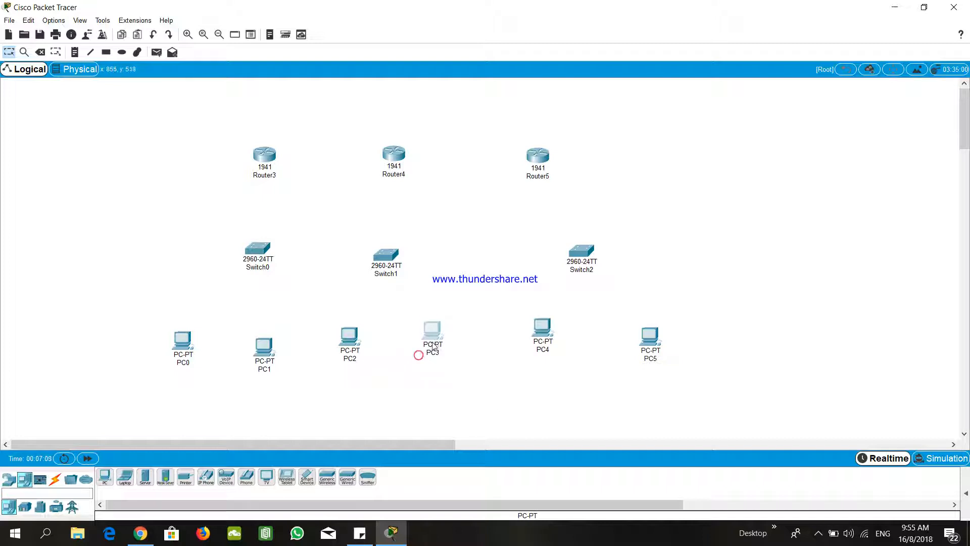
Move Switch0, PC0, PC1 and Router3 to the left, keeping the router above the switch and both PCs below it
drag(271, 351, 275, 334)
drag(264, 254, 182, 244)
drag(178, 347, 116, 316)
drag(264, 336, 215, 310)
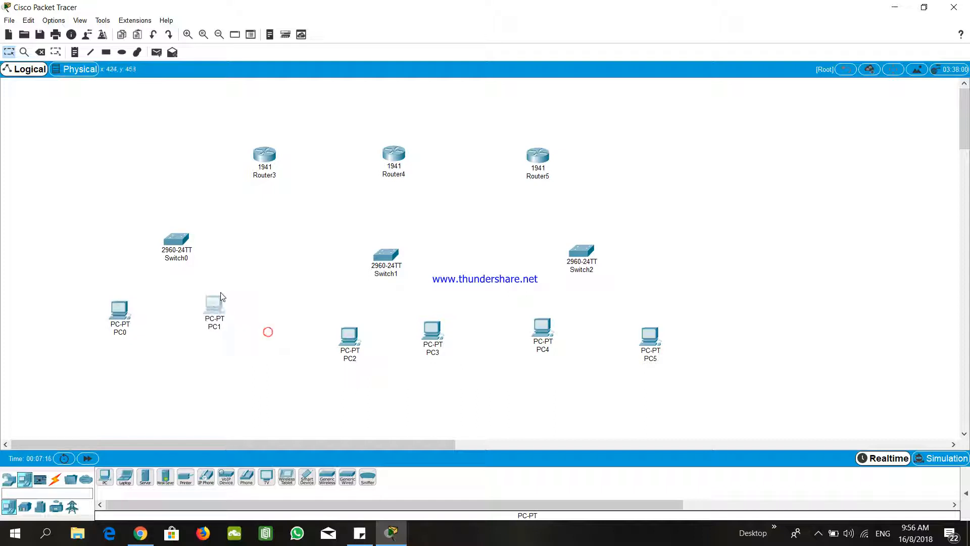
drag(261, 154, 185, 146)
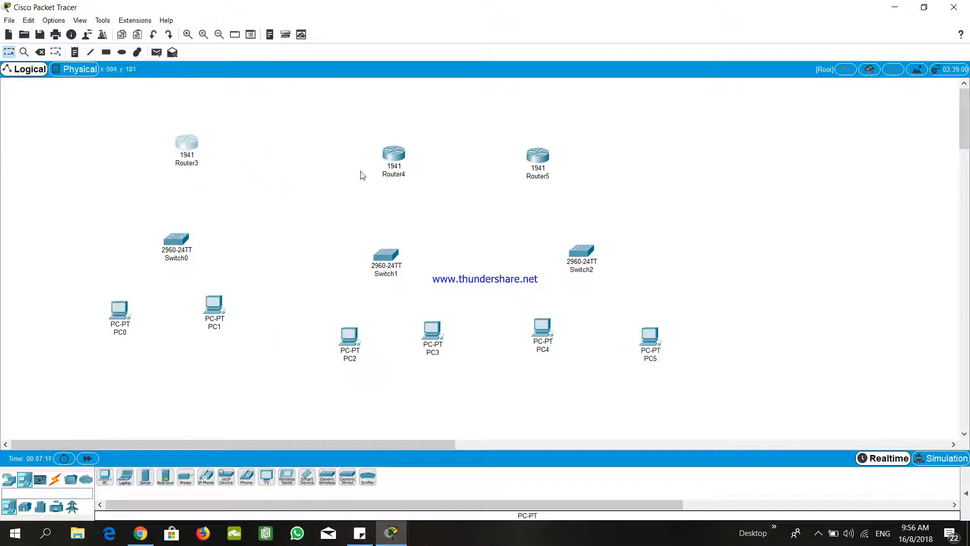
Arrange PC2 and PC3 on either side below Switch1, raise Switch1 toward Router4, and lower PC1 slightly
drag(351, 336, 321, 308)
drag(220, 307, 219, 321)
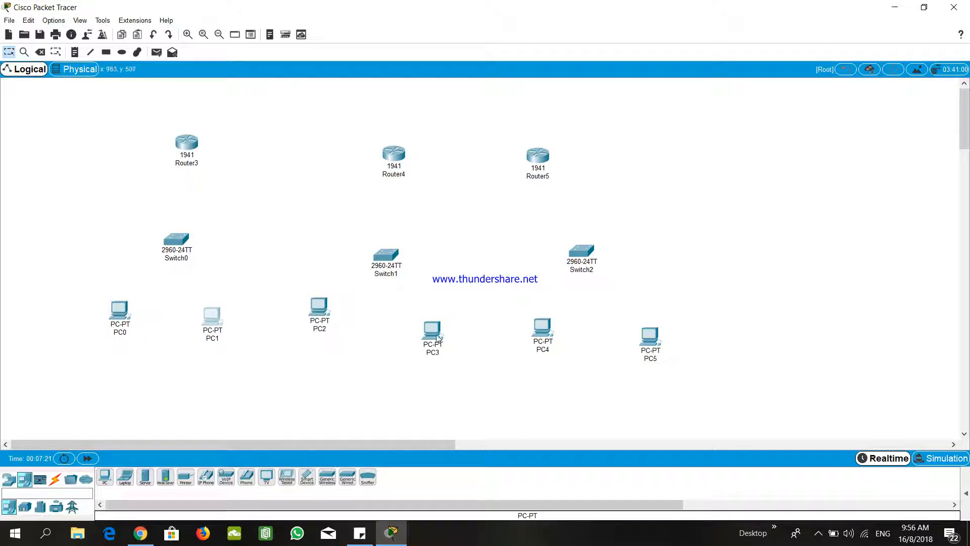
drag(438, 337, 418, 293)
drag(390, 261, 392, 235)
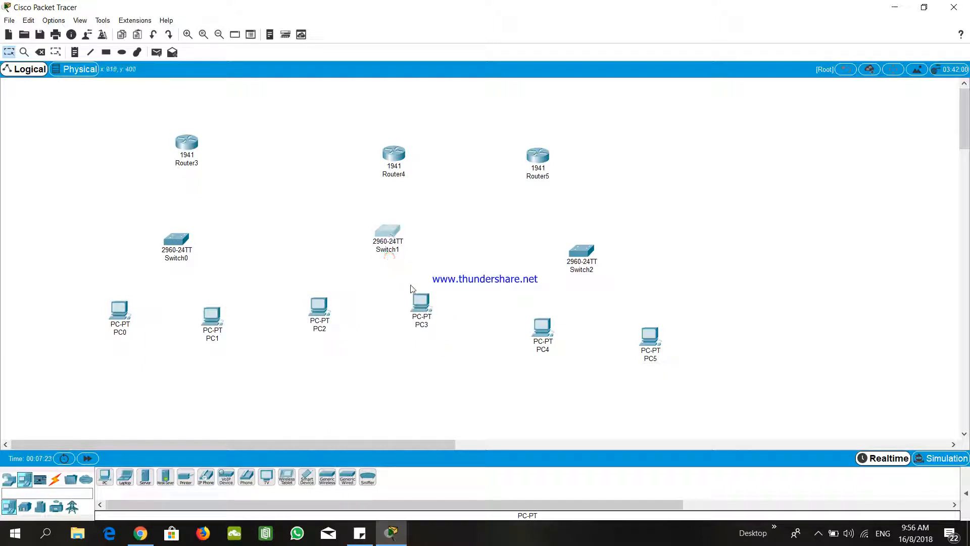
Connect Switch0 to Router3, PC0 and PC1 using automatically chosen cables
click(54, 479)
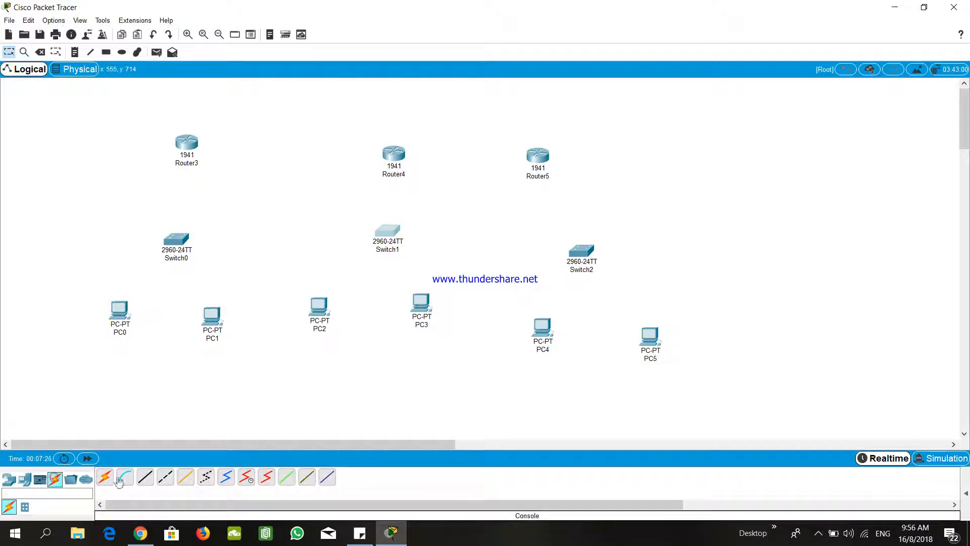
click(183, 154)
click(182, 239)
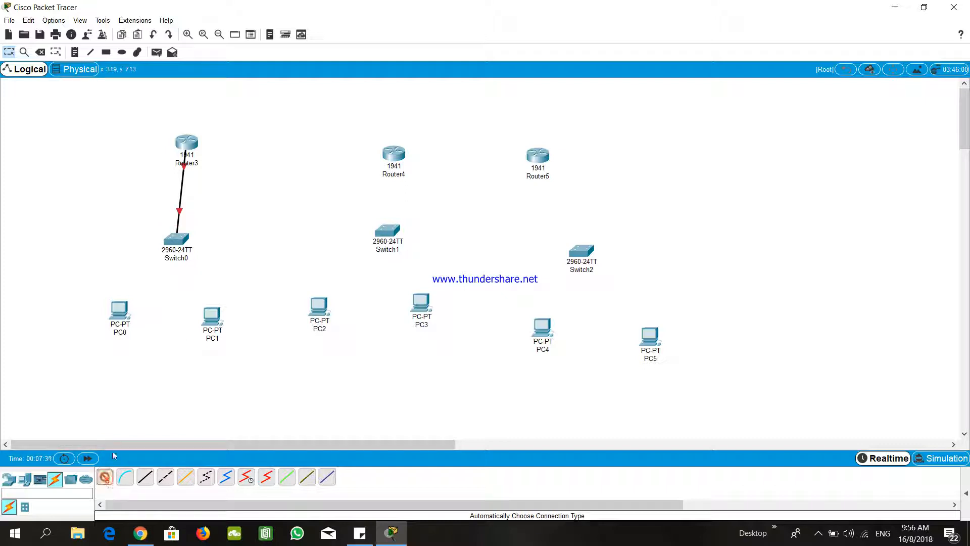
click(173, 241)
click(120, 308)
click(112, 480)
click(176, 240)
click(211, 312)
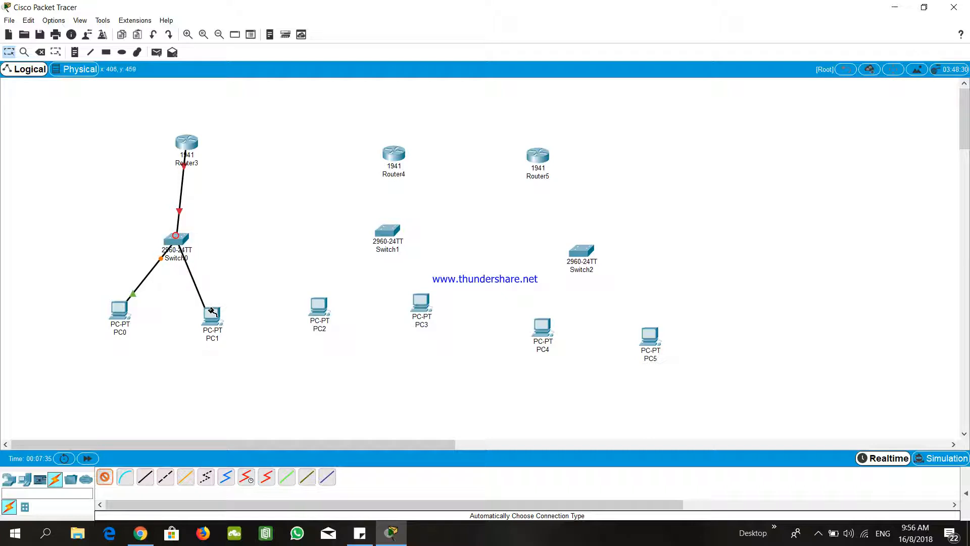
Connect Switch1 to Router4, PC2 and PC3 using automatically chosen cables
click(114, 476)
click(395, 159)
click(387, 230)
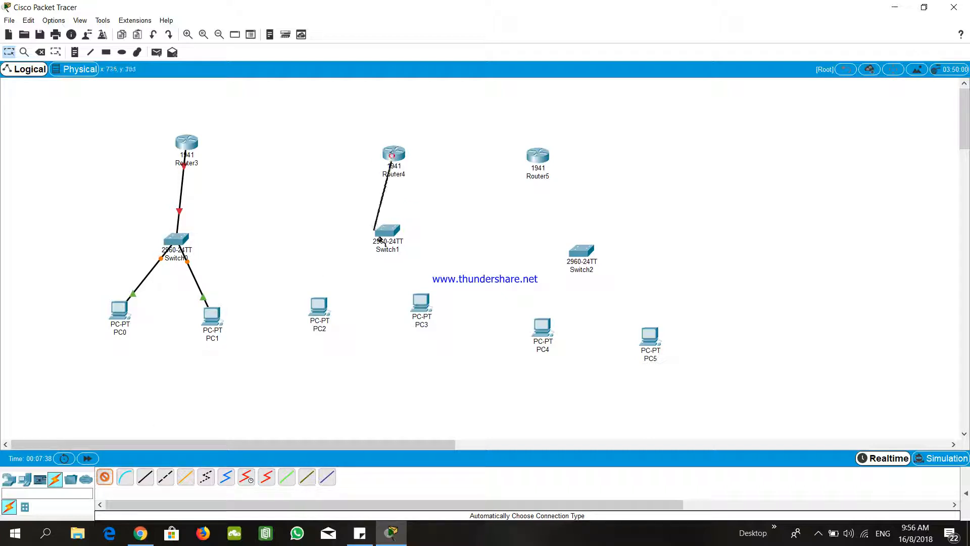
click(104, 477)
click(387, 230)
click(326, 307)
click(105, 477)
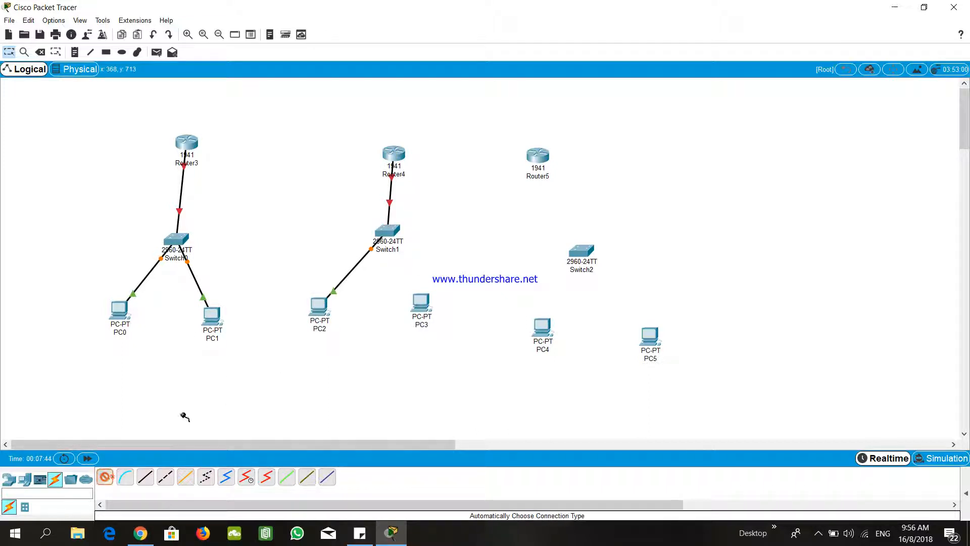
click(399, 258)
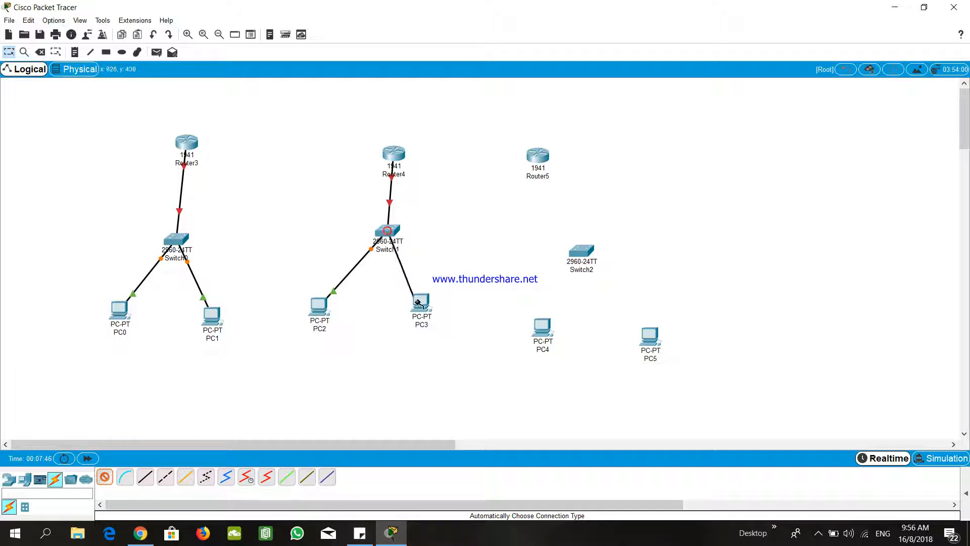
click(419, 302)
Connect Switch2 to Router5, PC4 and PC5 using automatically chosen cables
click(104, 477)
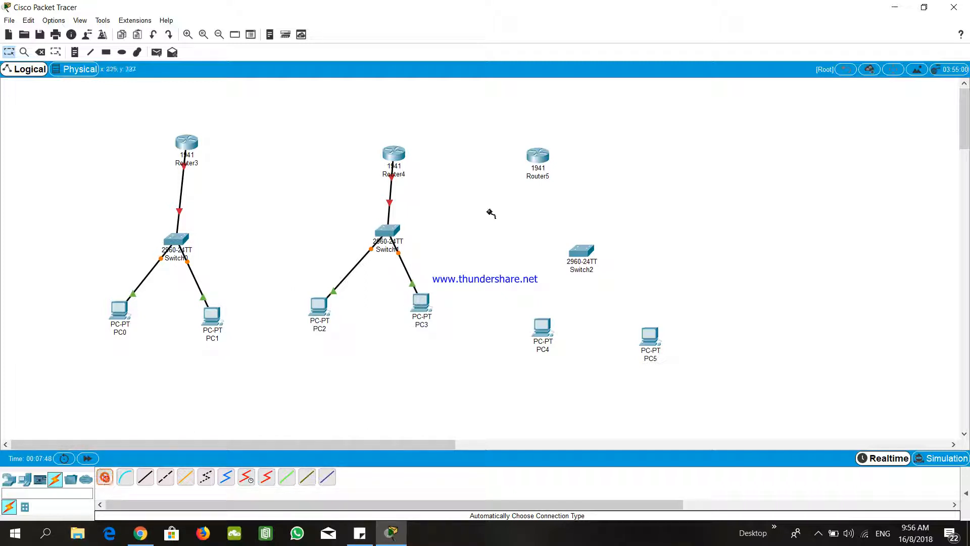
click(543, 157)
click(581, 250)
click(104, 477)
click(582, 249)
click(542, 328)
click(104, 477)
click(581, 250)
click(651, 334)
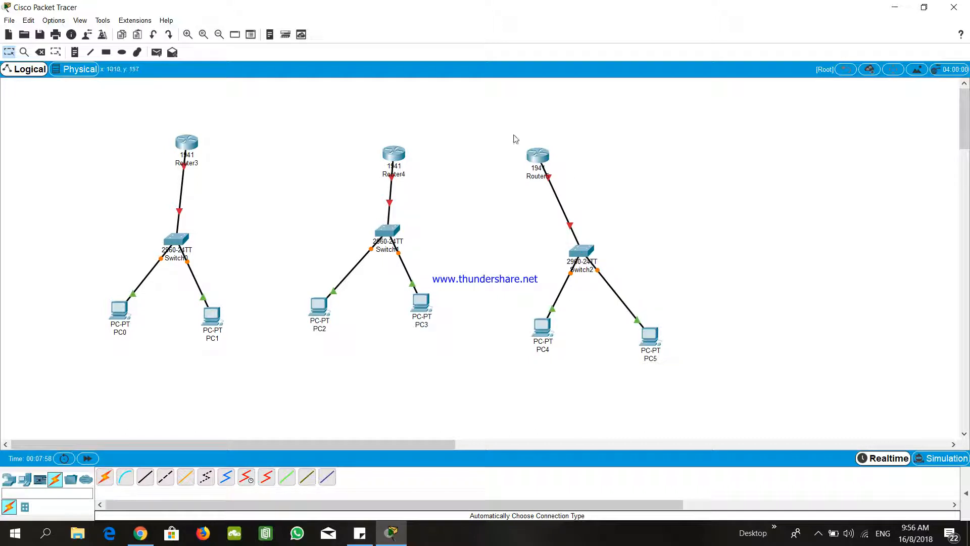
Move Router5 above Switch2, raise Router4 slightly, and link Router4 to Router3 with an automatically chosen cable
drag(543, 161, 595, 143)
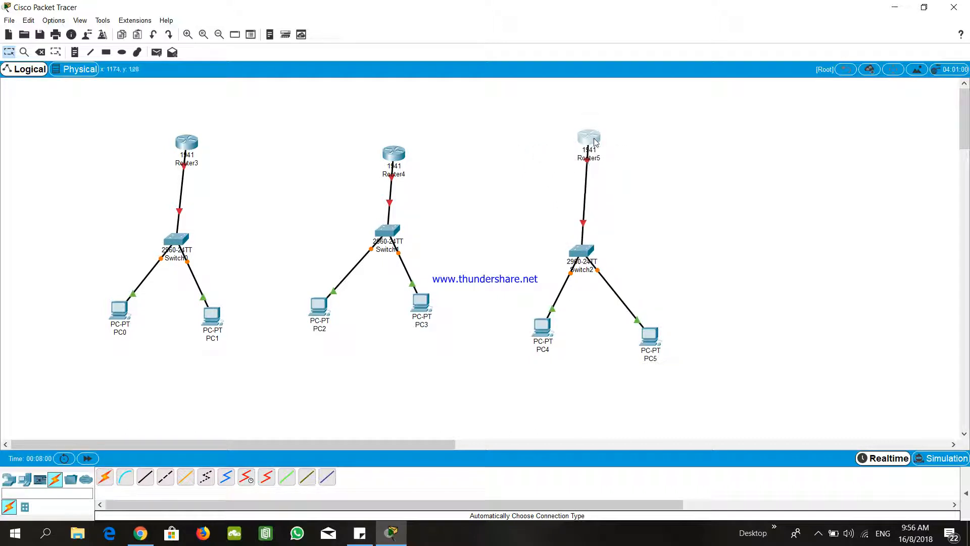
drag(401, 158, 396, 134)
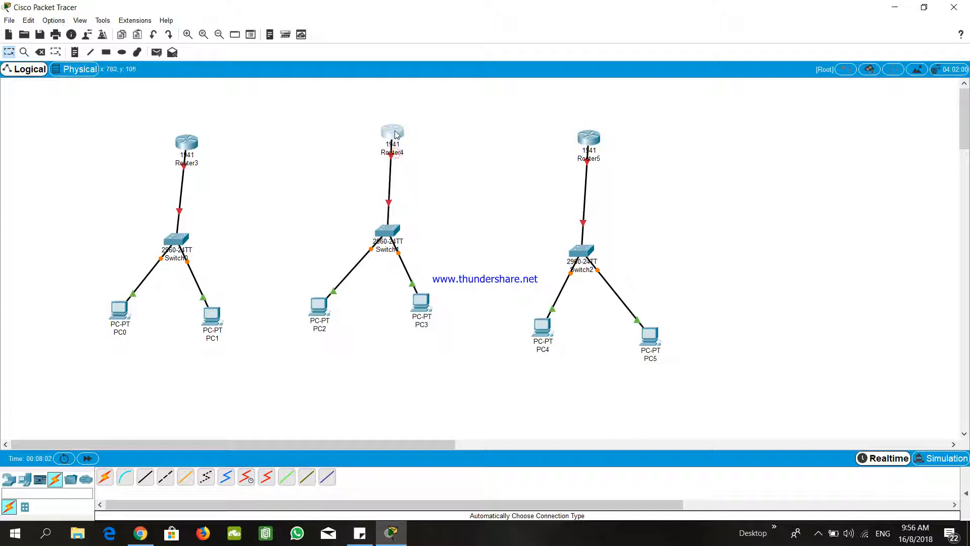
click(105, 477)
click(393, 132)
click(186, 142)
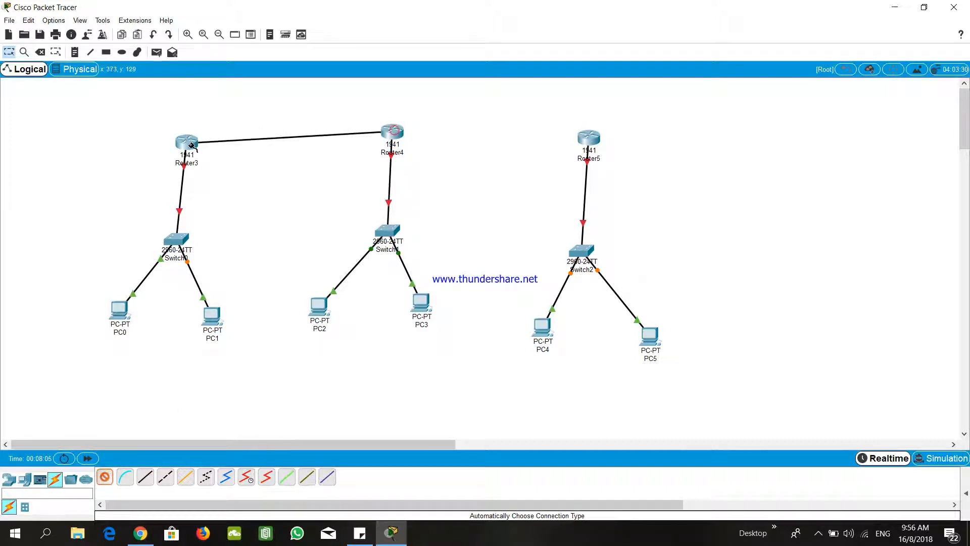
Try to link Router4 to Router5 with an automatically chosen cable
click(107, 476)
click(392, 131)
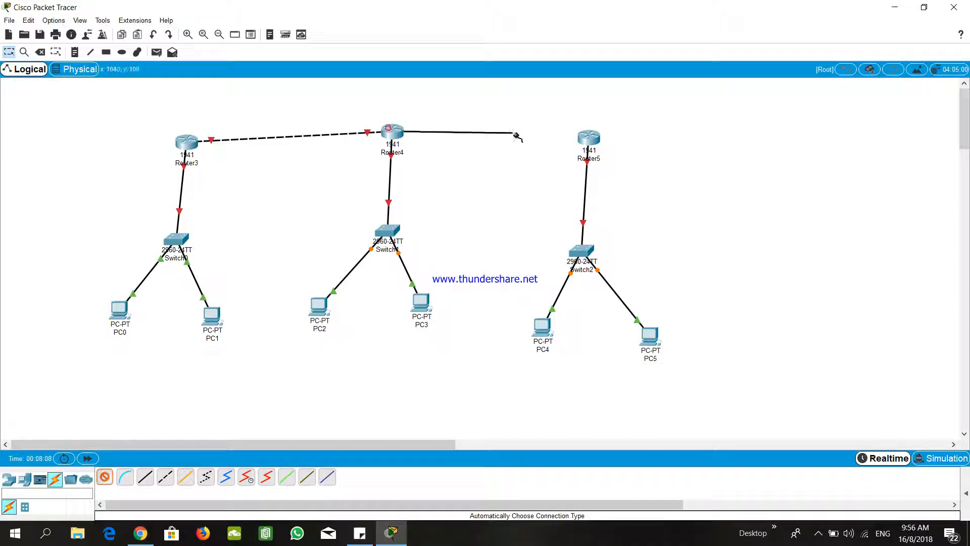
click(587, 138)
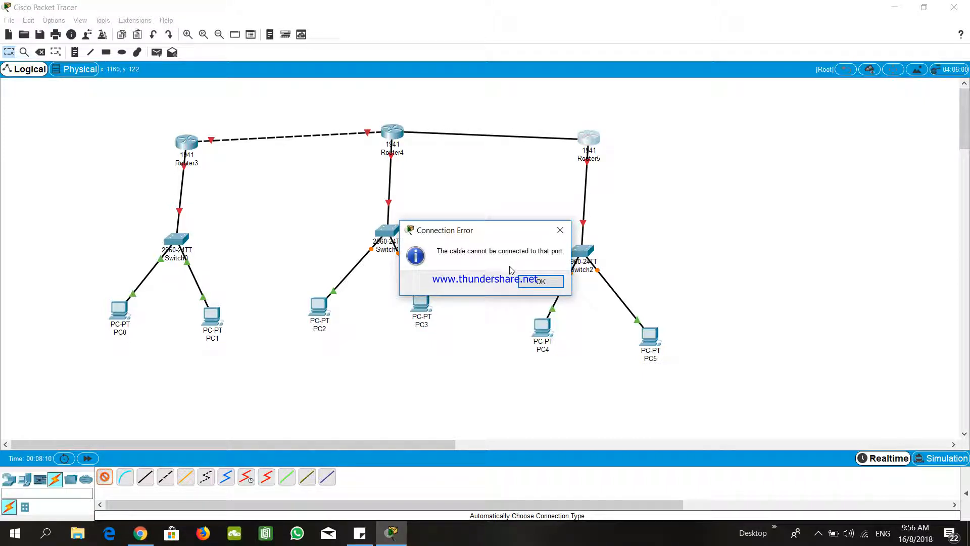
click(539, 291)
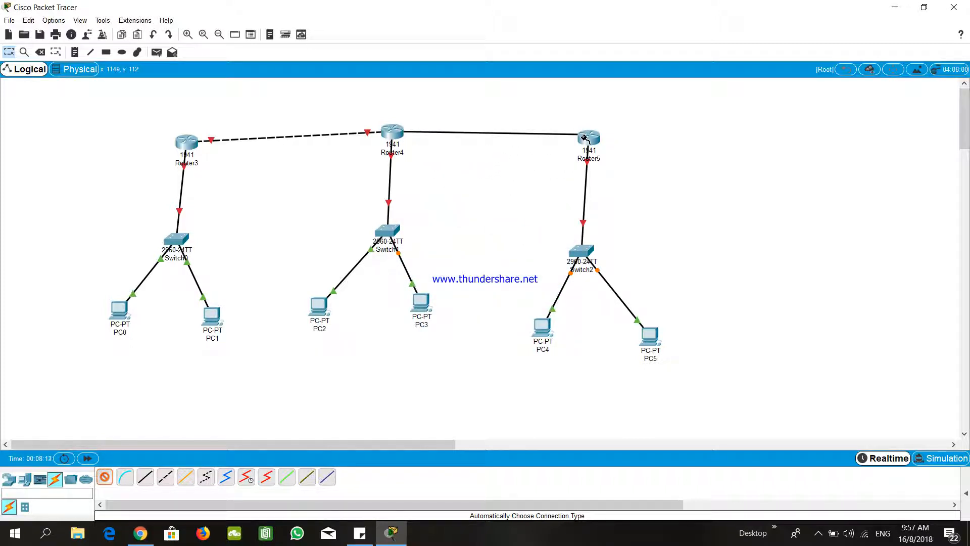
mouse_move(585, 137)
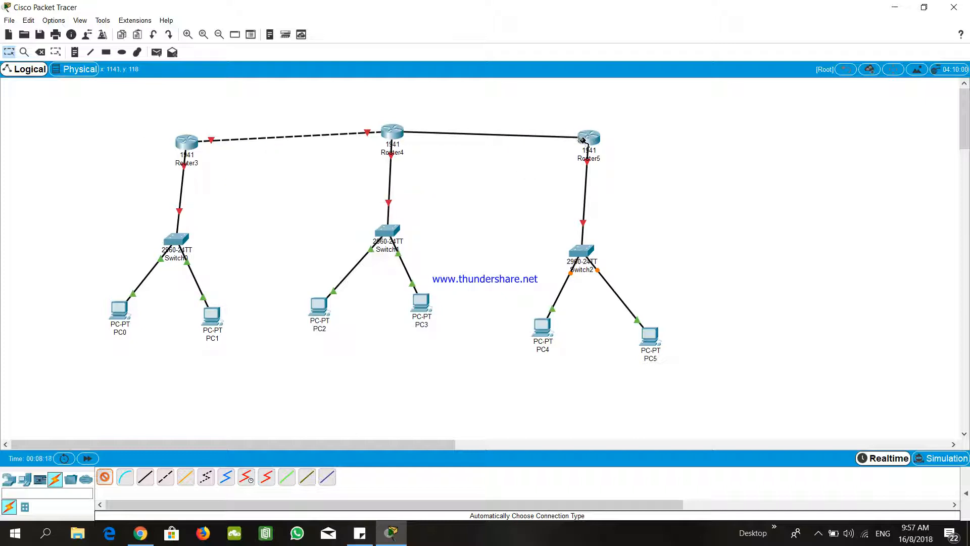
click(583, 140)
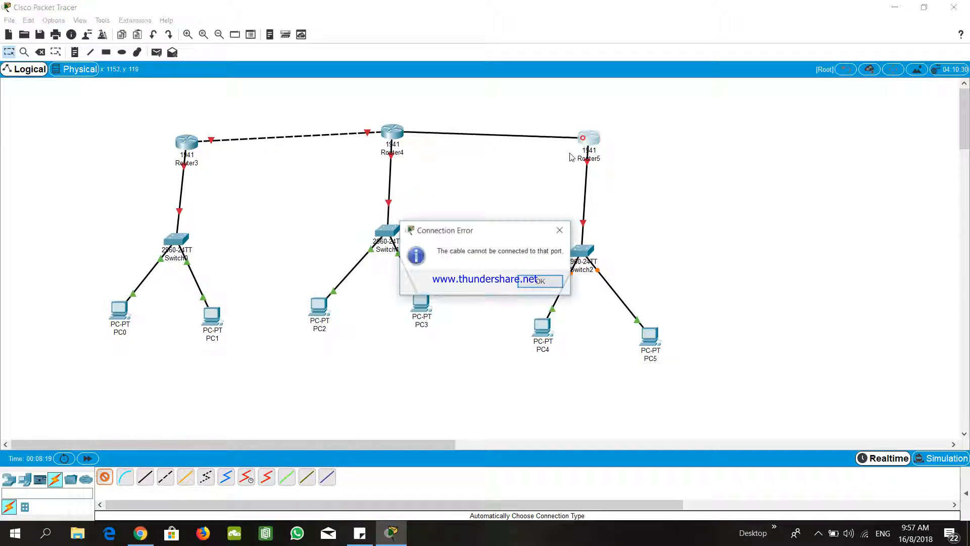
click(539, 282)
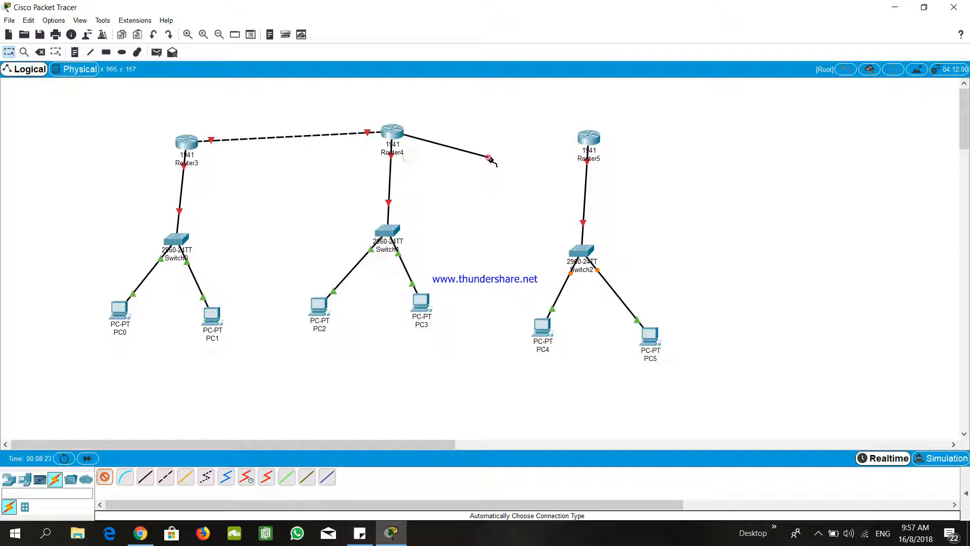
click(390, 137)
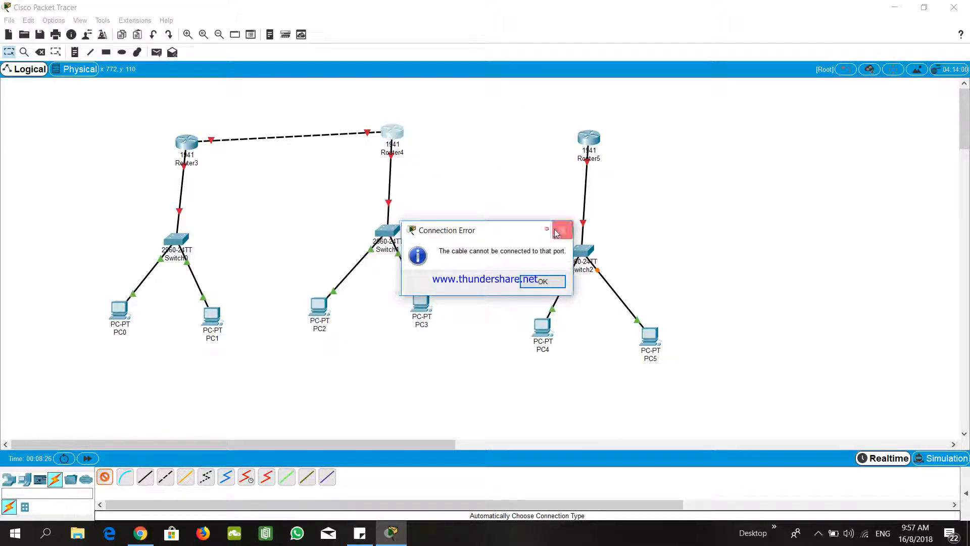
click(560, 230)
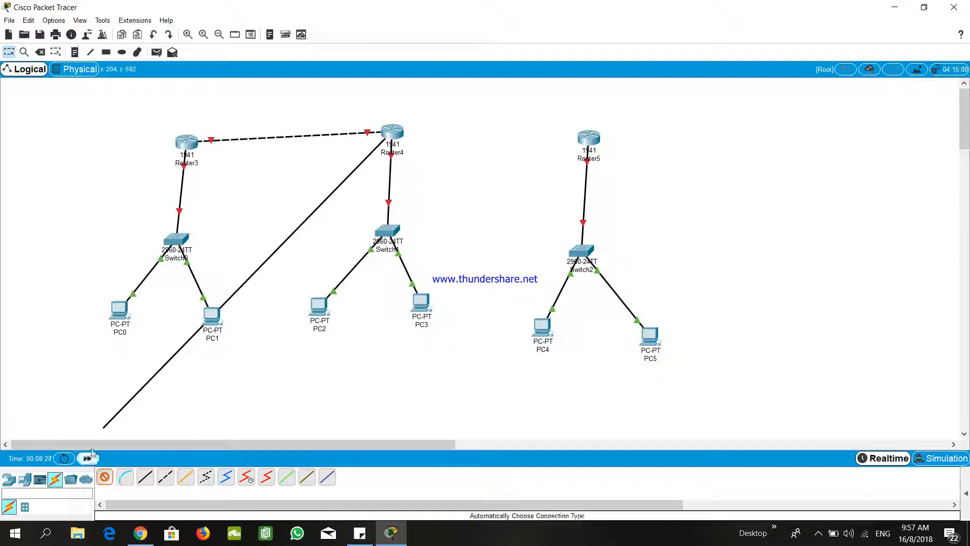
click(42, 52)
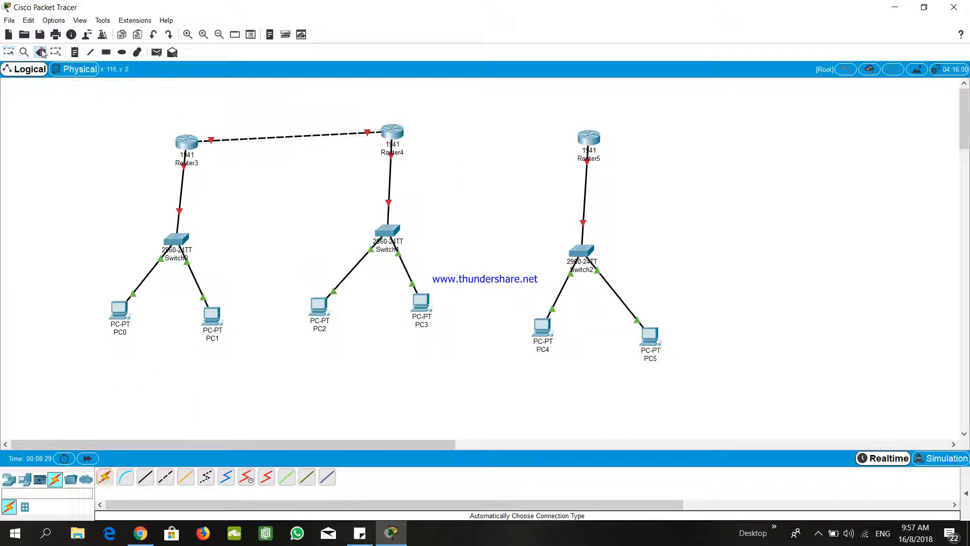
click(9, 51)
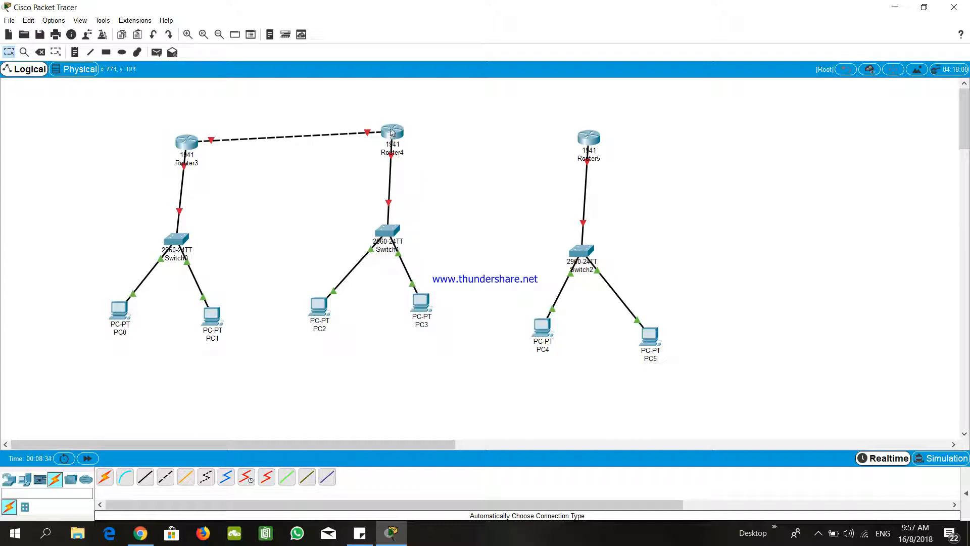
Delete Router3, Router4 and Router5 from the workspace
drag(392, 132, 391, 143)
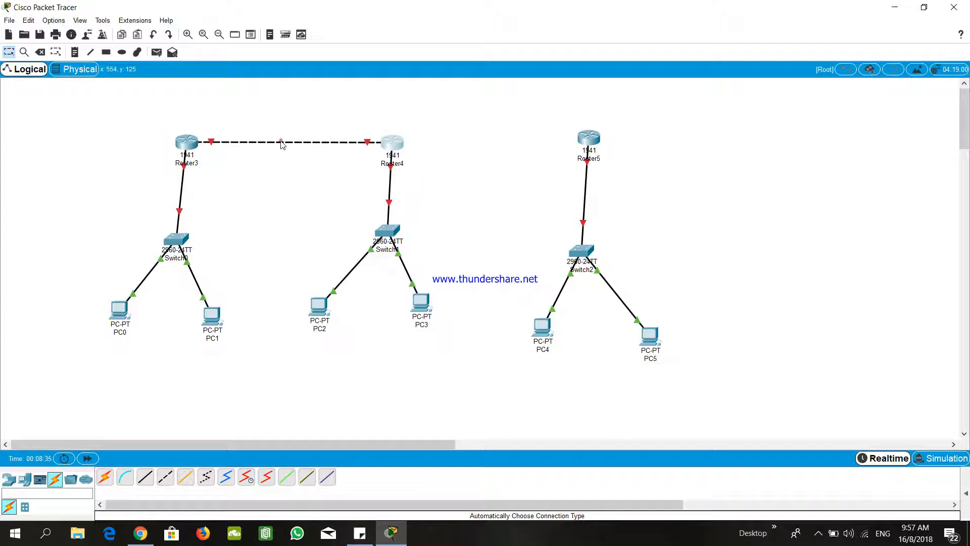
click(40, 53)
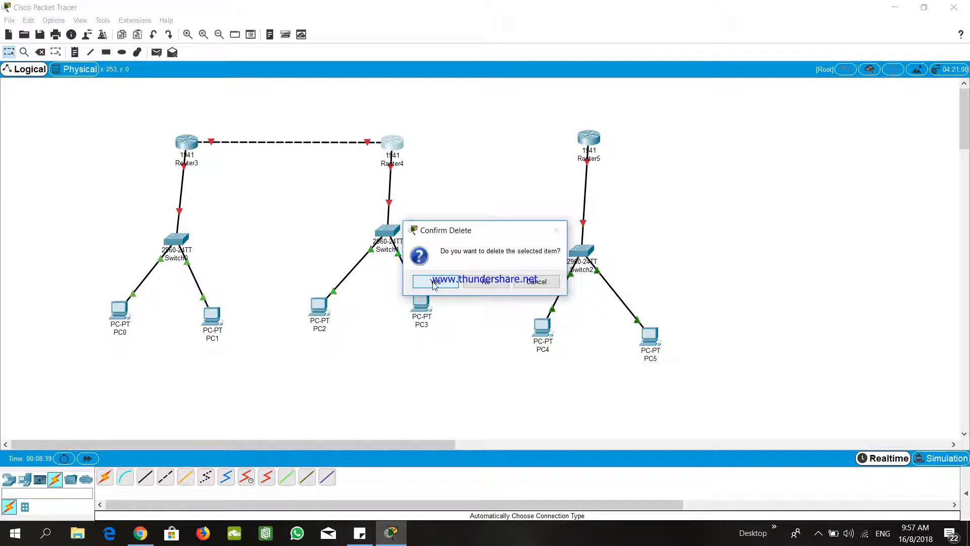
click(490, 283)
click(190, 146)
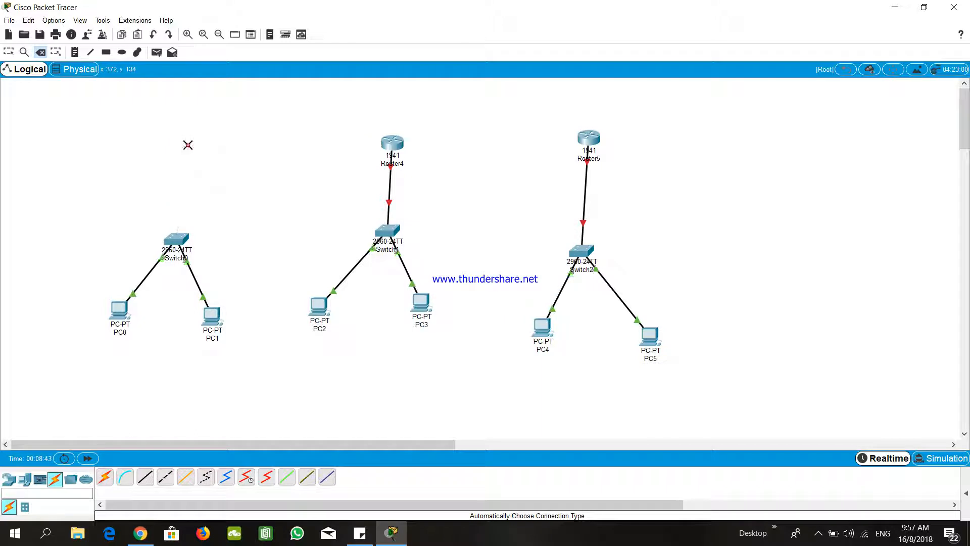
click(400, 142)
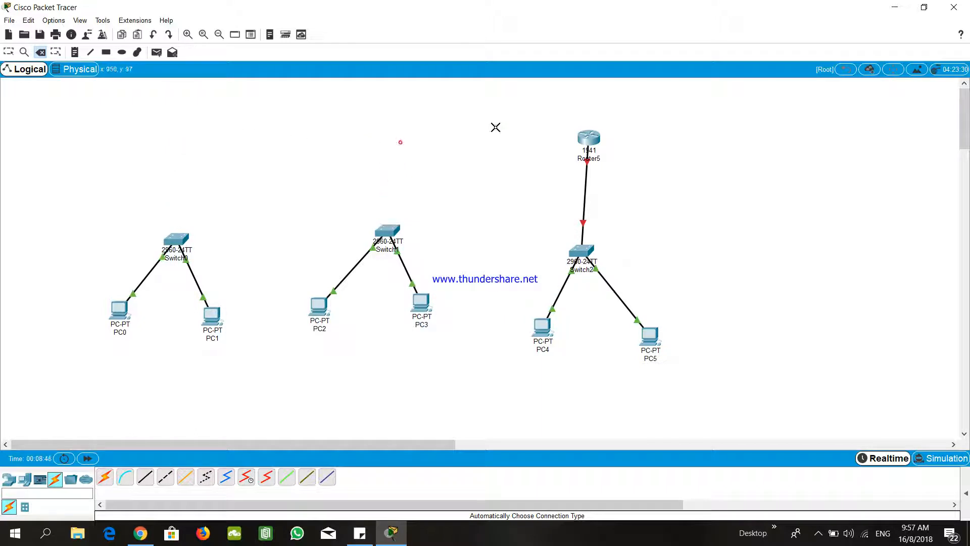
click(588, 135)
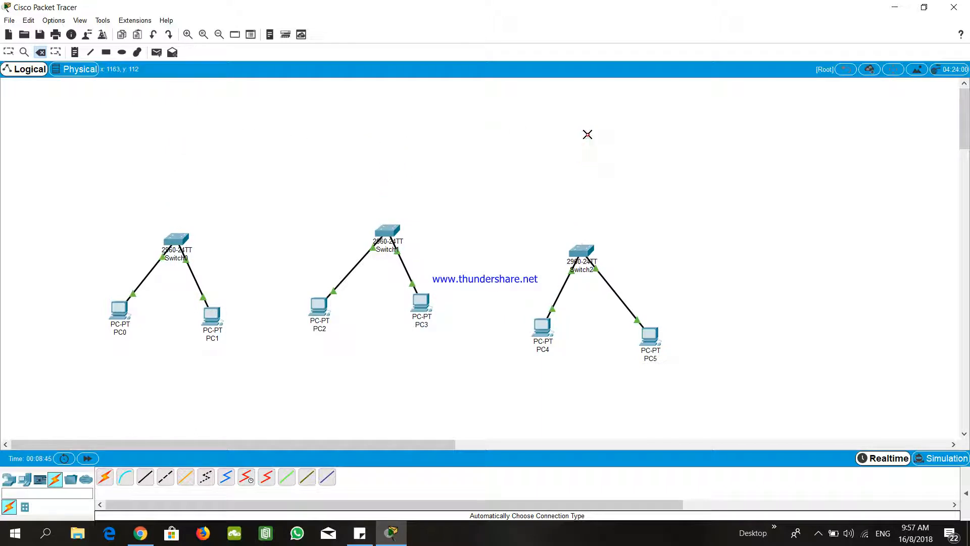
Place three 2621XM routers, one above each of Switch0, Switch1 and Switch2
click(11, 481)
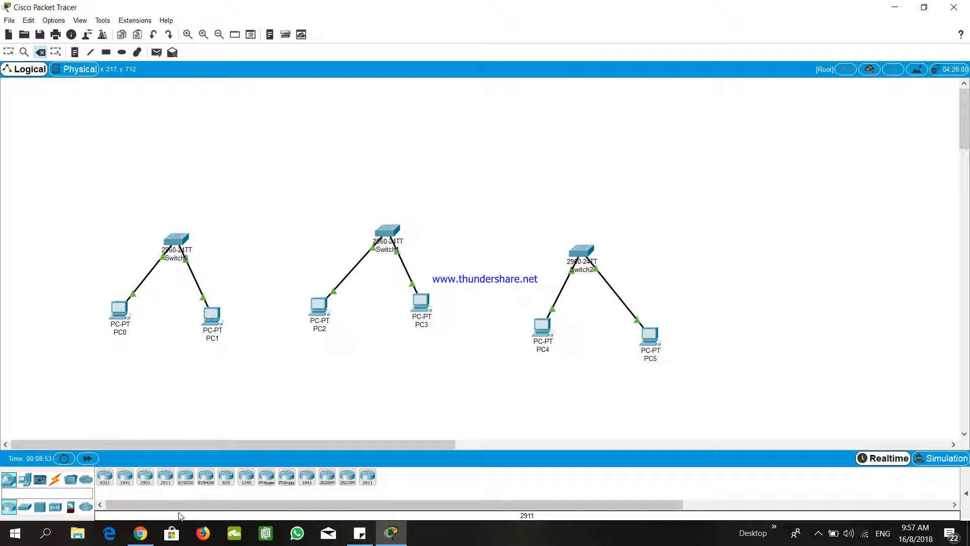
click(347, 477)
click(177, 141)
click(346, 486)
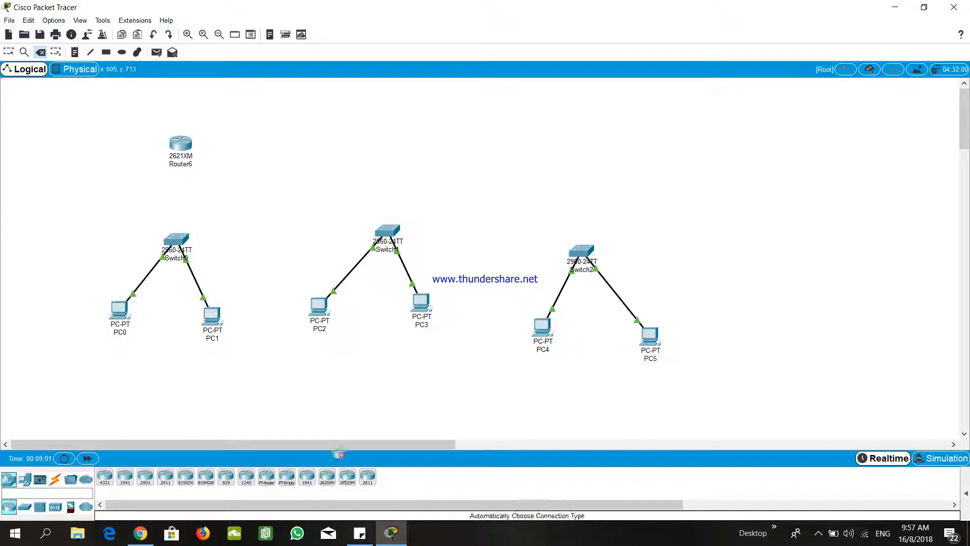
click(392, 148)
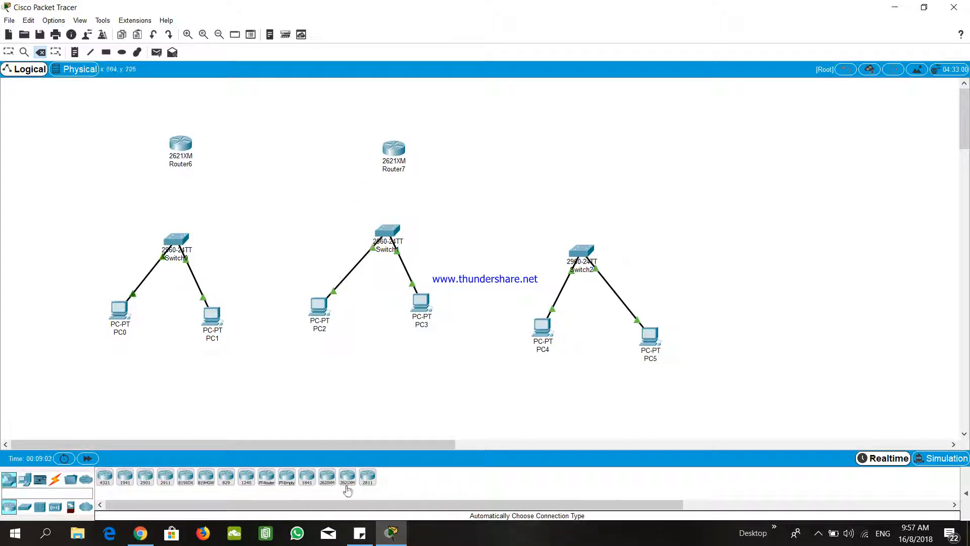
click(347, 485)
click(582, 160)
click(9, 52)
Connect Router6 to Switch0, Router7 to Switch1 and Router8 to Switch2 using automatically chosen cables
click(55, 481)
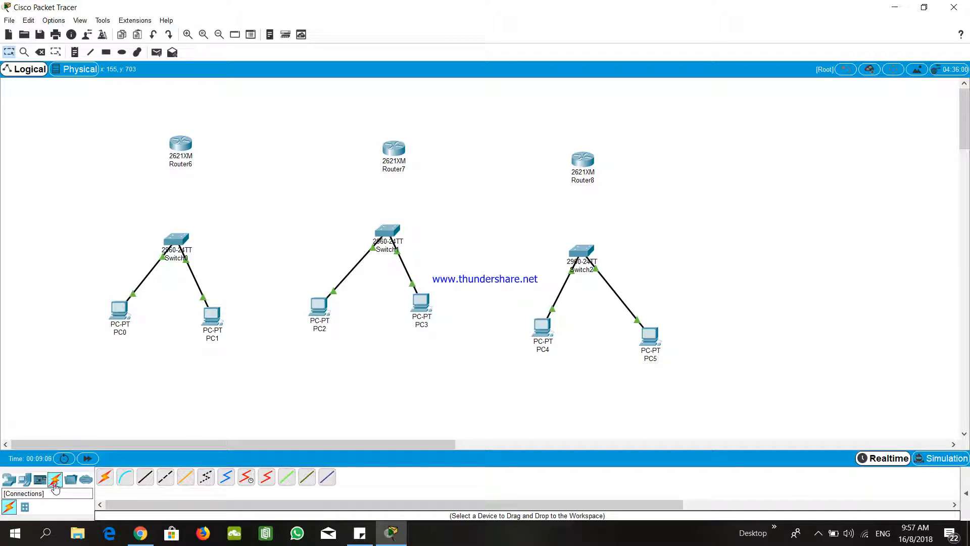
click(105, 477)
click(181, 148)
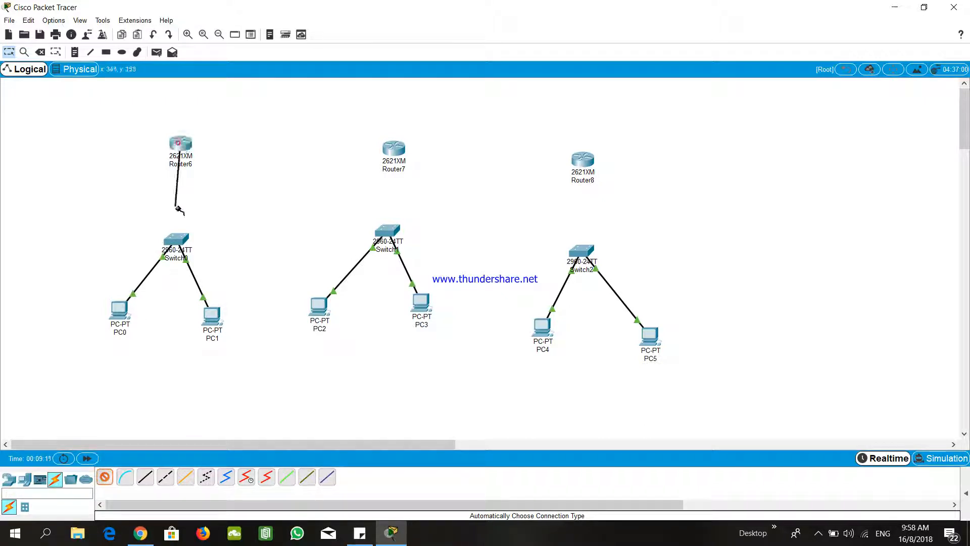
click(175, 237)
click(105, 477)
click(399, 152)
click(388, 230)
click(104, 476)
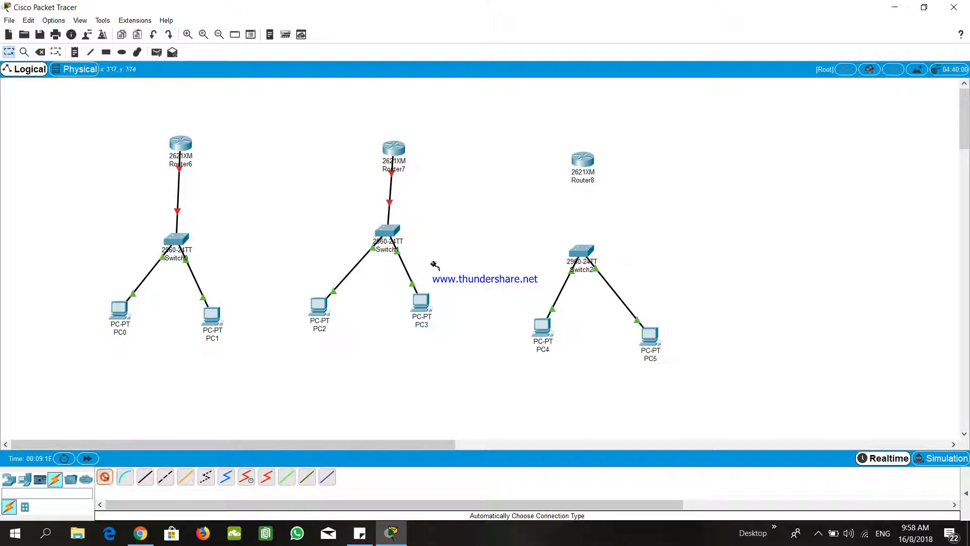
click(582, 161)
click(587, 253)
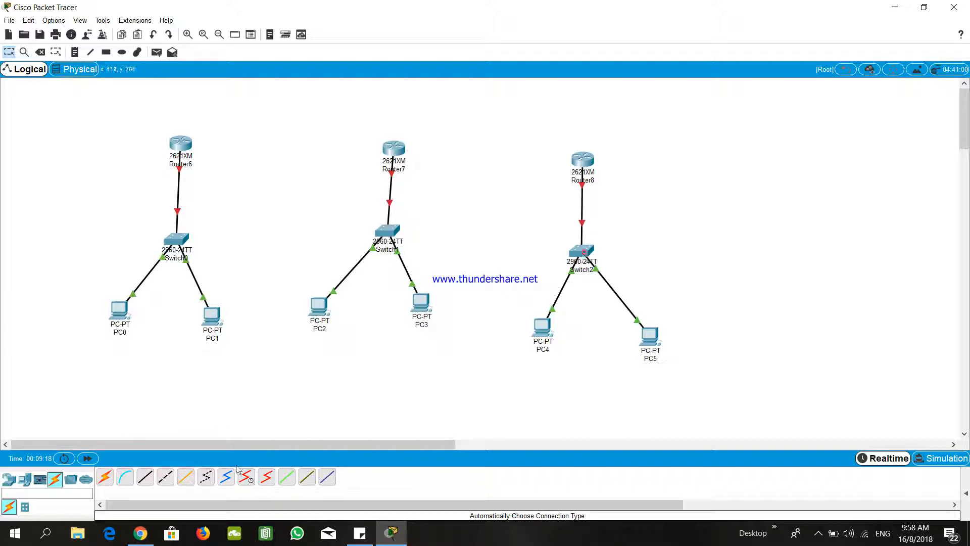
Link Router7 to Router6 with an automatically chosen cable and try to link Router7 to Router8 the same way
click(105, 477)
click(385, 142)
click(181, 144)
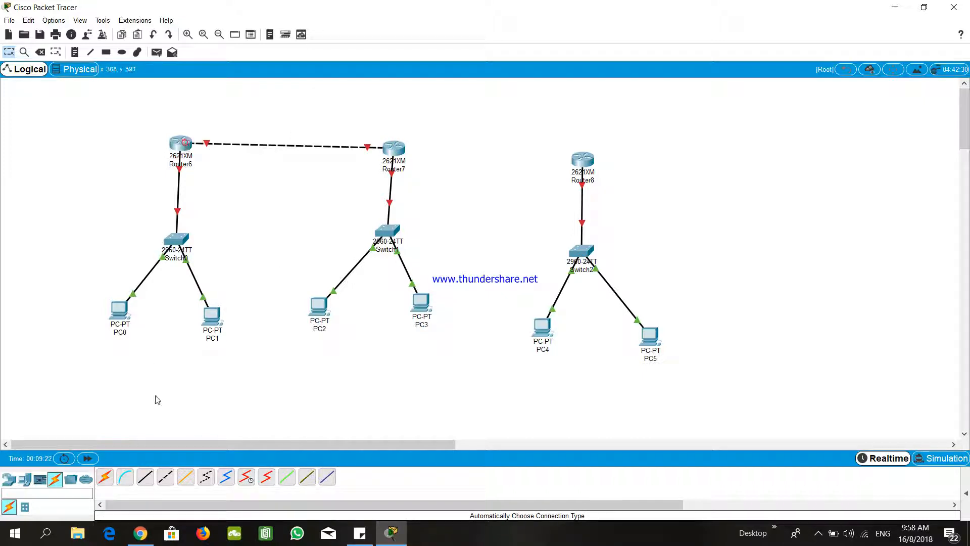
click(105, 476)
click(386, 148)
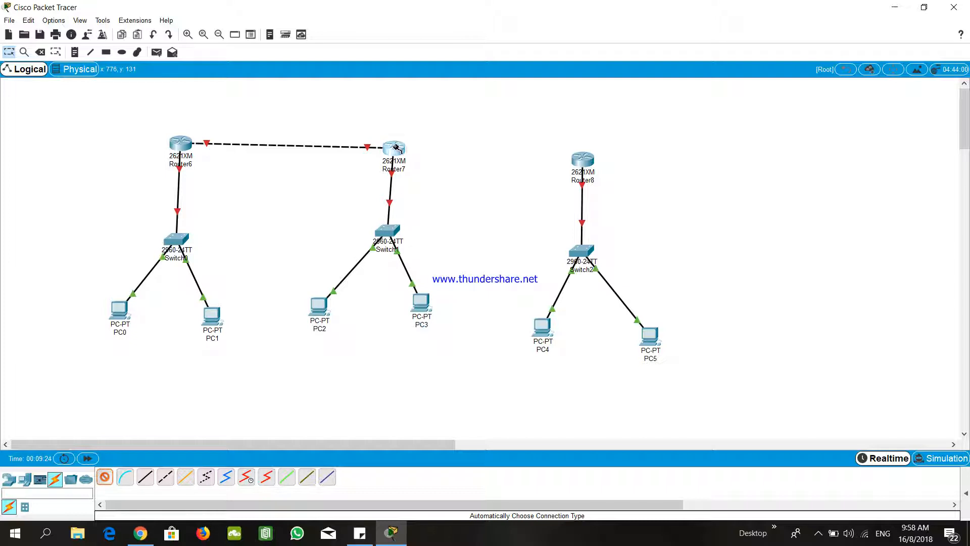
click(581, 160)
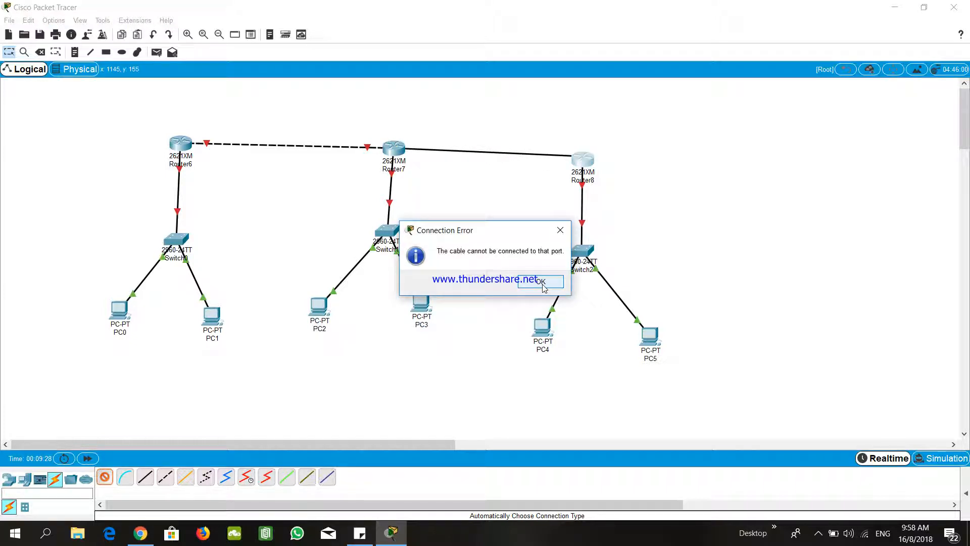
click(543, 287)
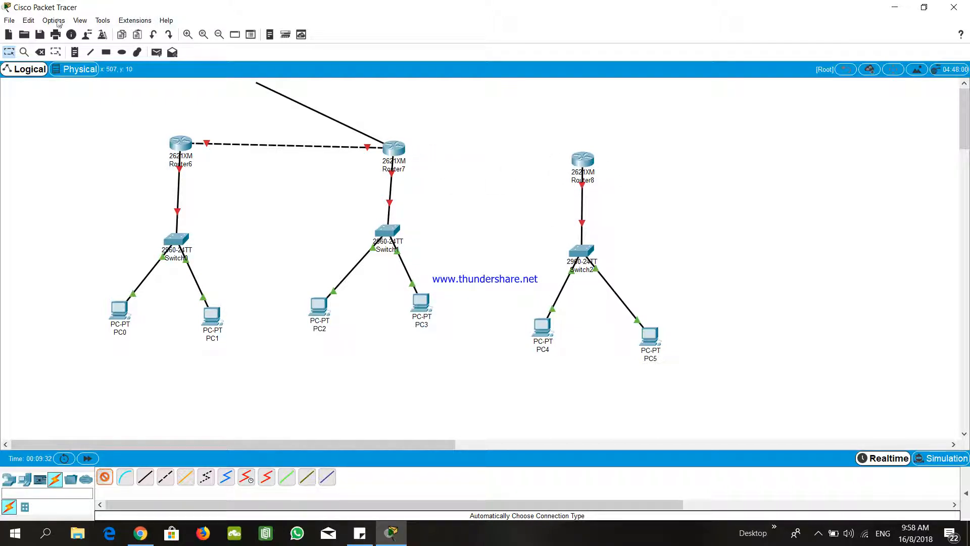
Delete the cable between Router6 and Router7
click(40, 52)
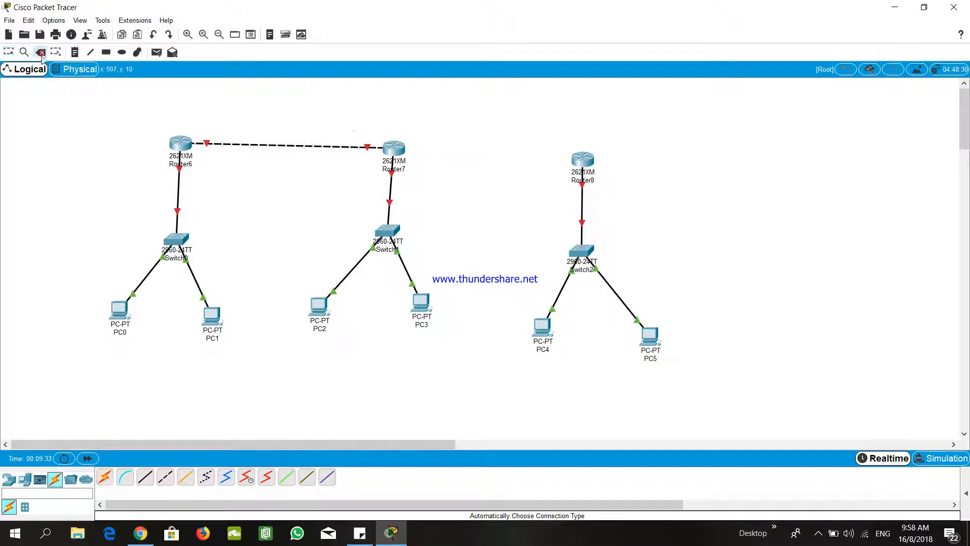
click(254, 146)
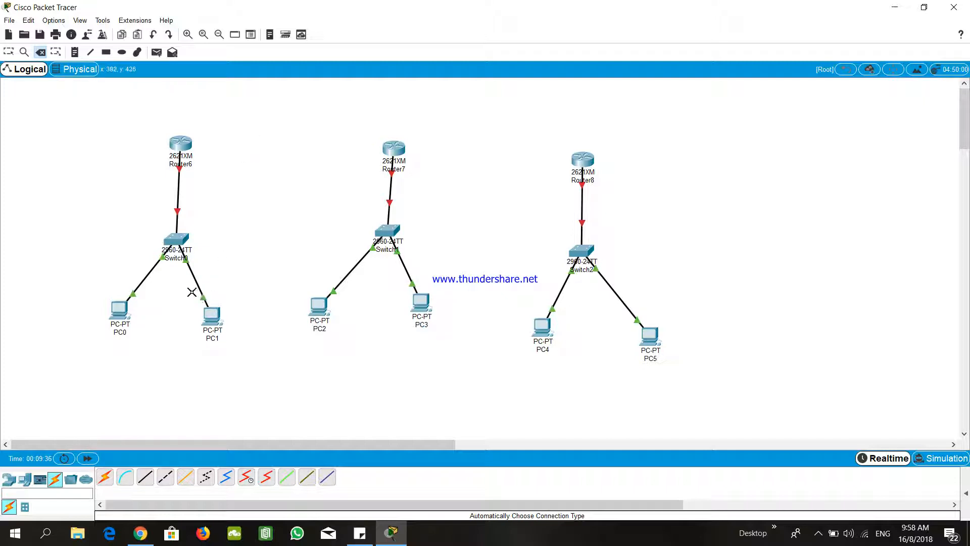
click(9, 52)
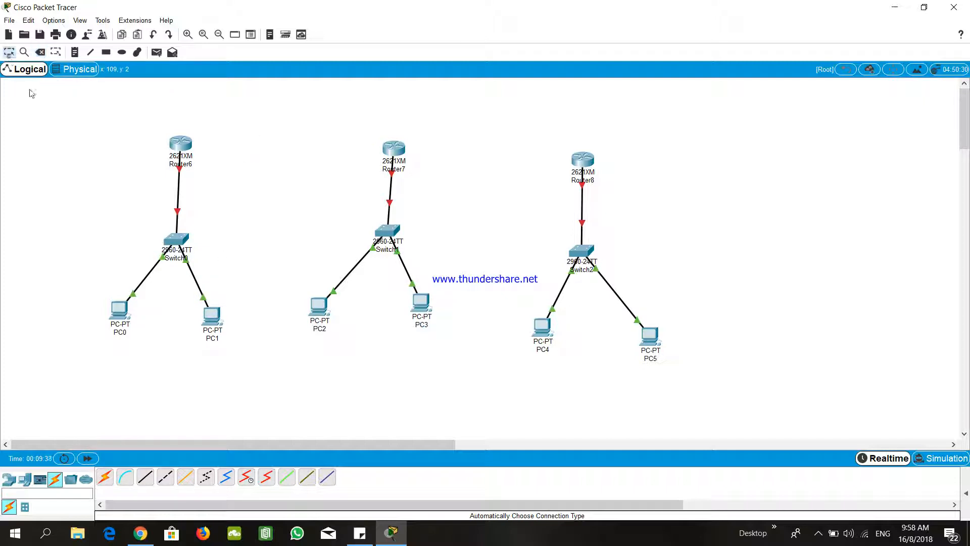
Install a WIC-2T module in Router6's first WIC slot while it is powered off, and switch the router back on
click(187, 147)
click(380, 160)
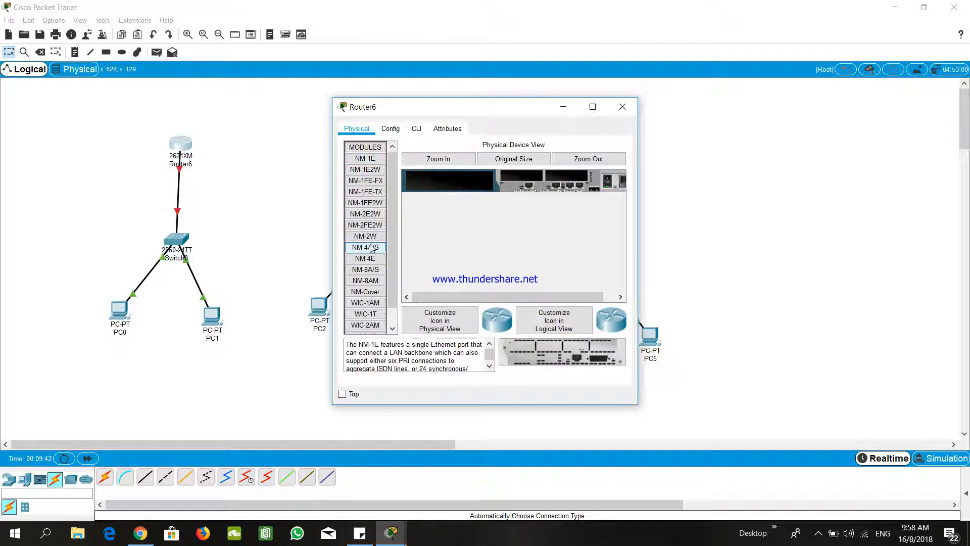
scroll(367, 305, down, 1)
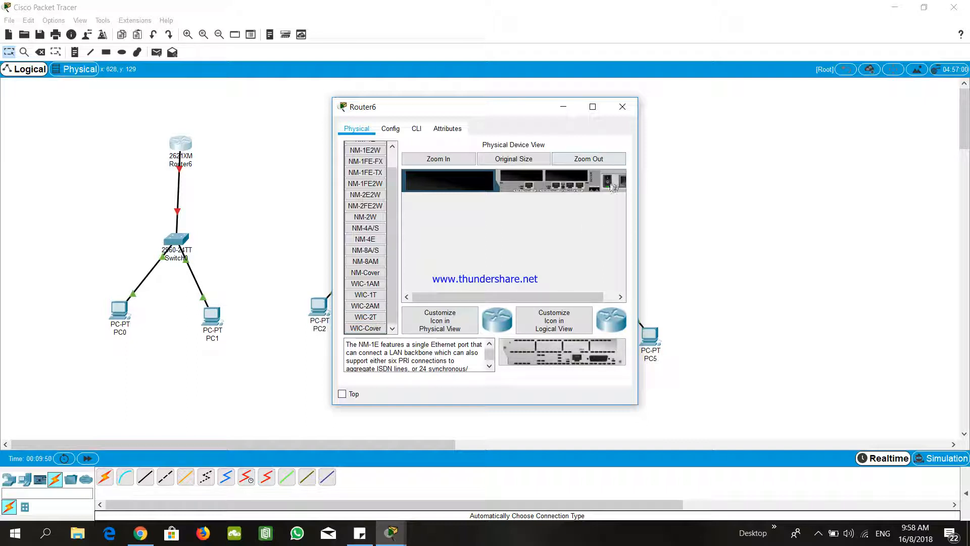
click(379, 319)
drag(380, 321, 522, 180)
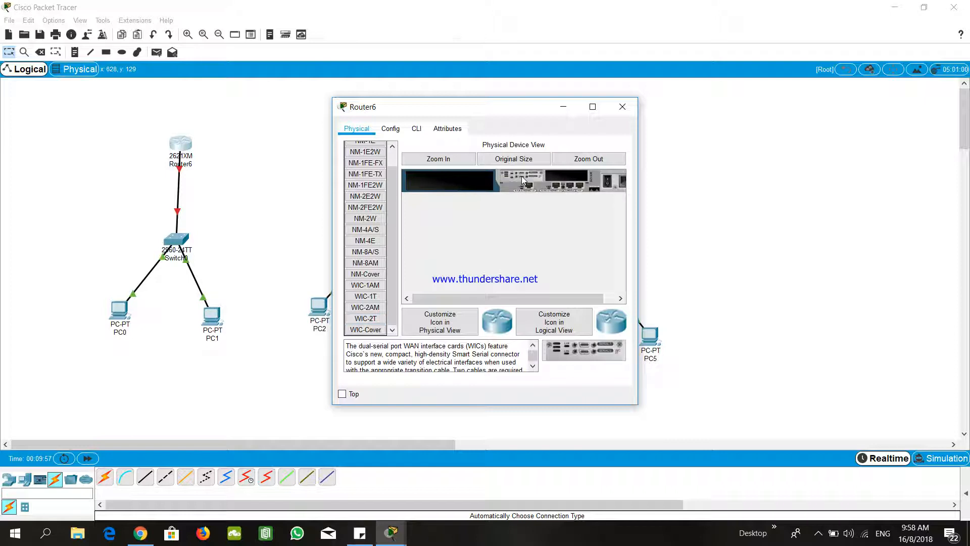
click(610, 182)
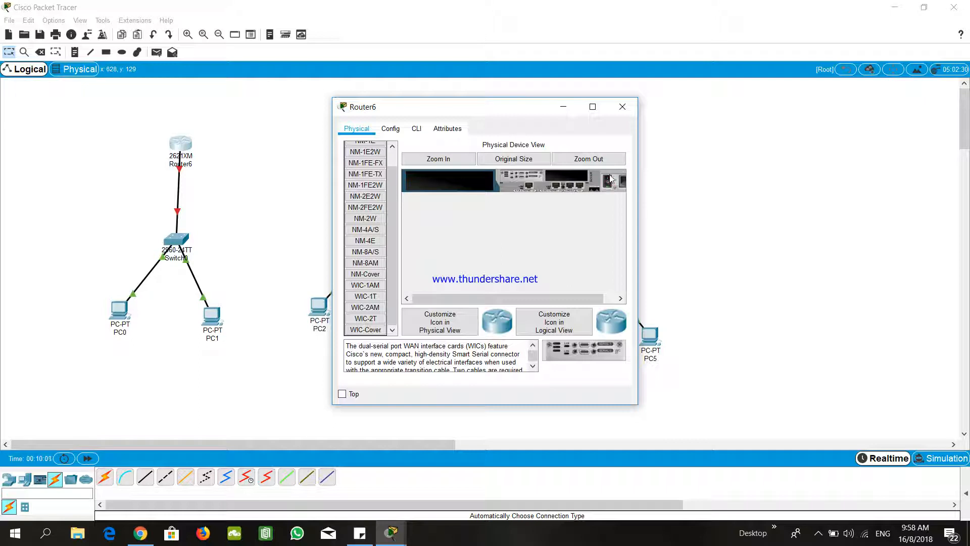
click(629, 103)
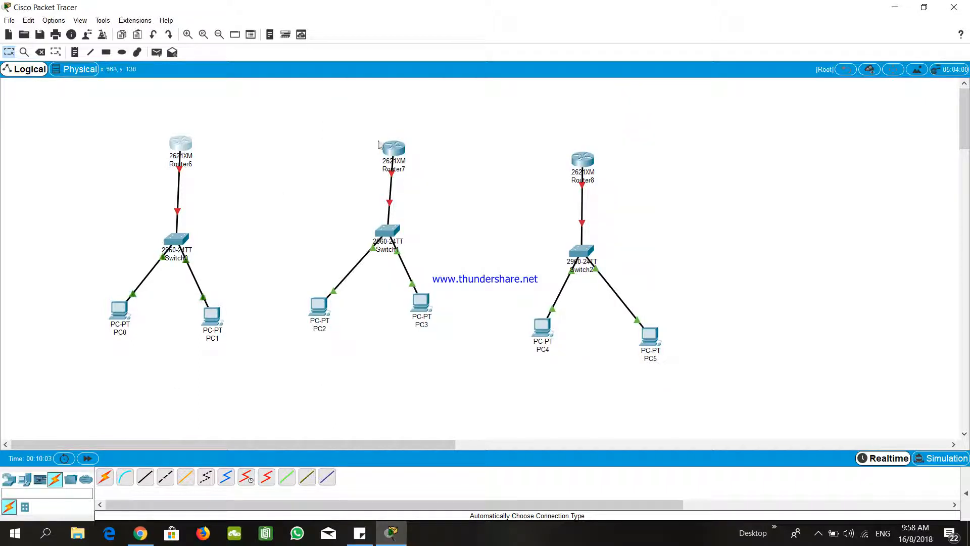
Power off Router7, install a WIC-2T module in its first WIC slot, and switch the router back on
click(396, 149)
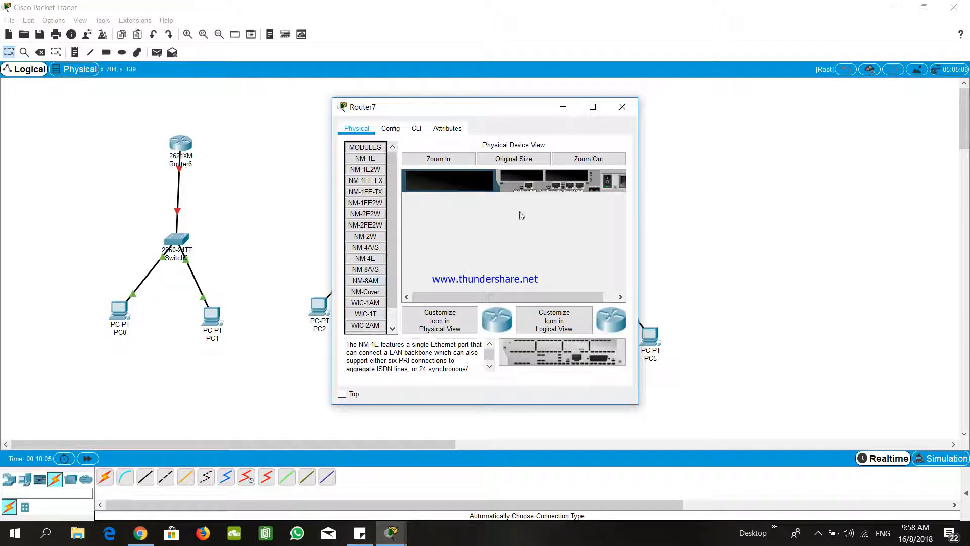
scroll(364, 252, down, 1)
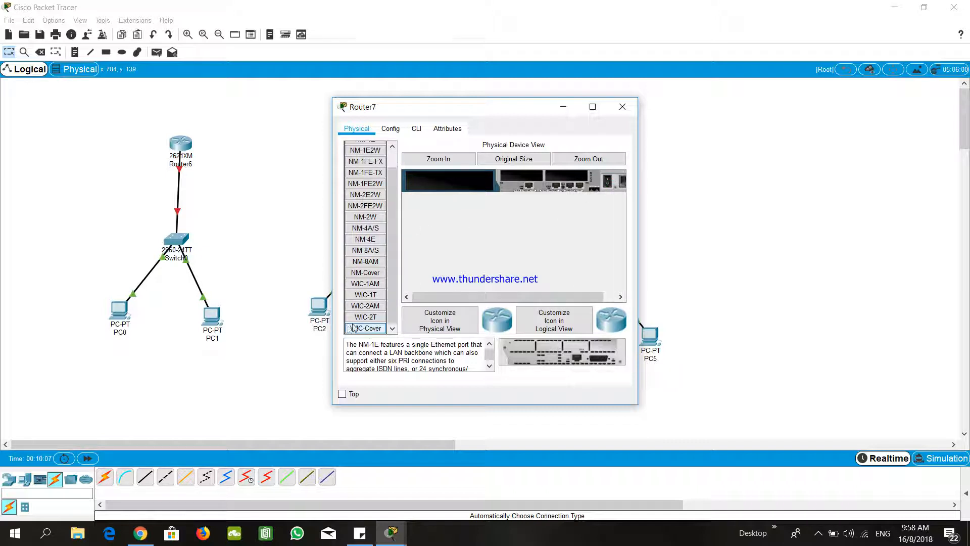
drag(369, 321, 507, 183)
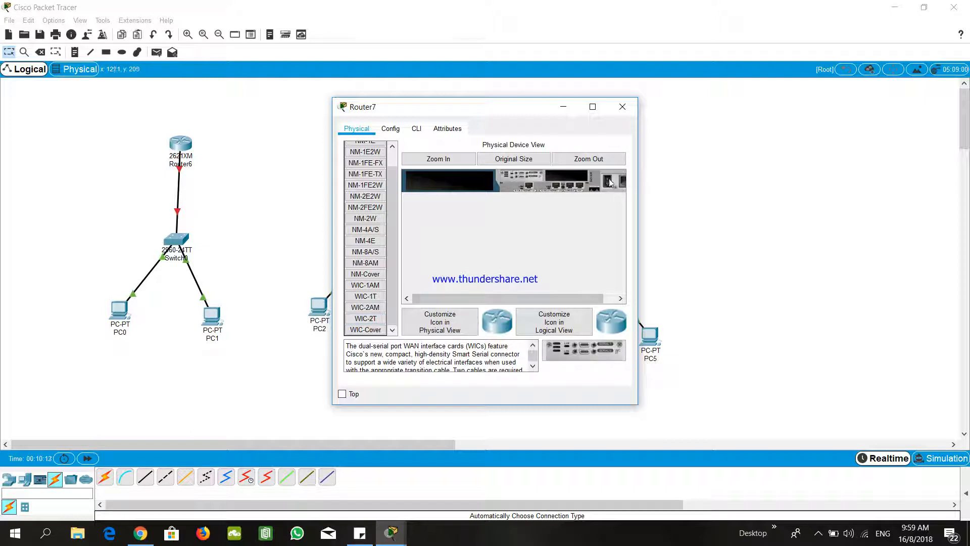
click(623, 107)
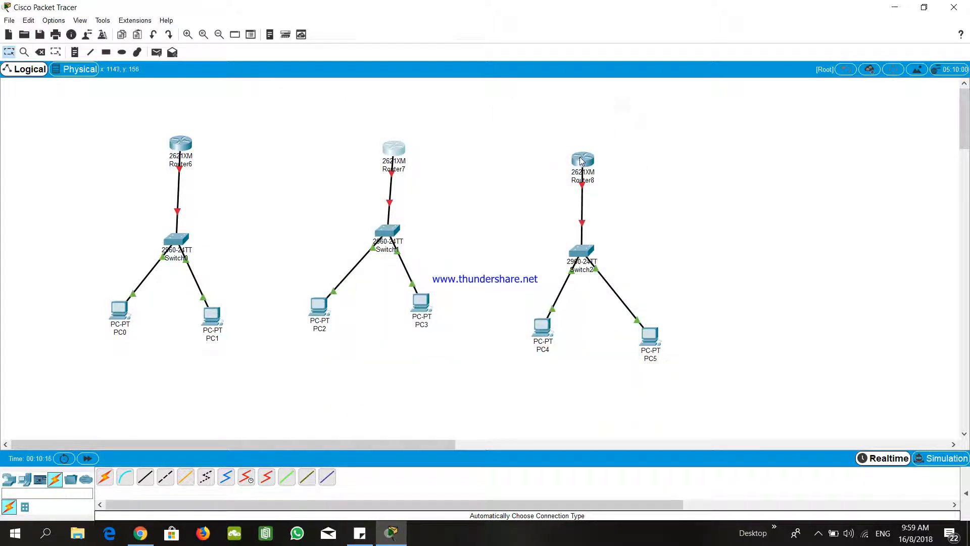
Power off Router8, install a WIC-2T module in its first WIC slot, and switch the router back on
click(581, 159)
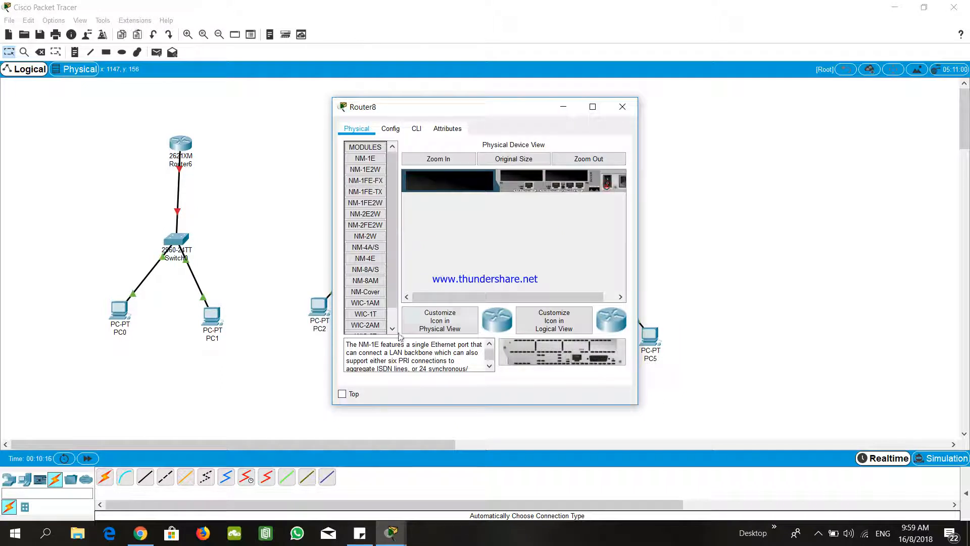
scroll(376, 324, down, 1)
drag(373, 317, 545, 179)
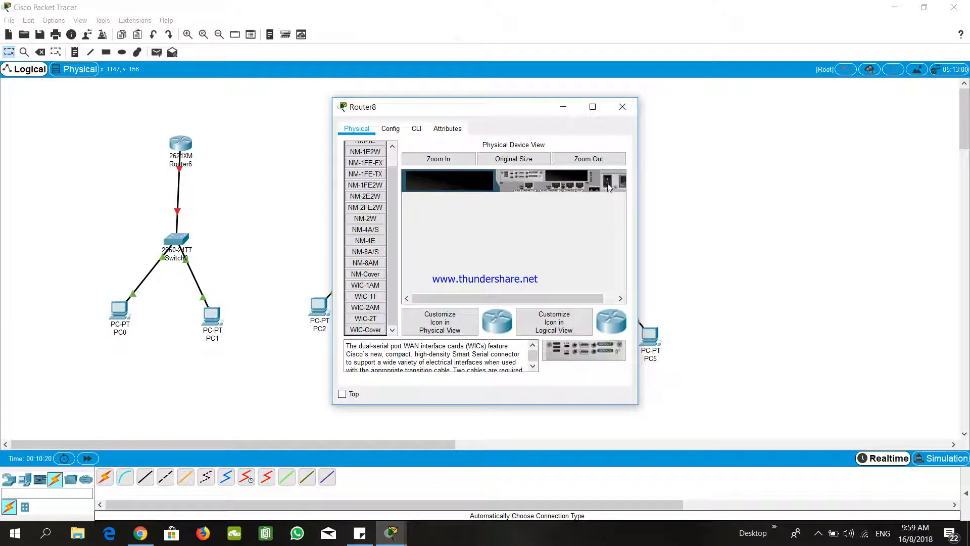
click(621, 107)
Link Router7 to Router6 and to Router8 with automatically chosen cables, and move Router8 level with Router7
click(104, 477)
click(393, 148)
click(178, 146)
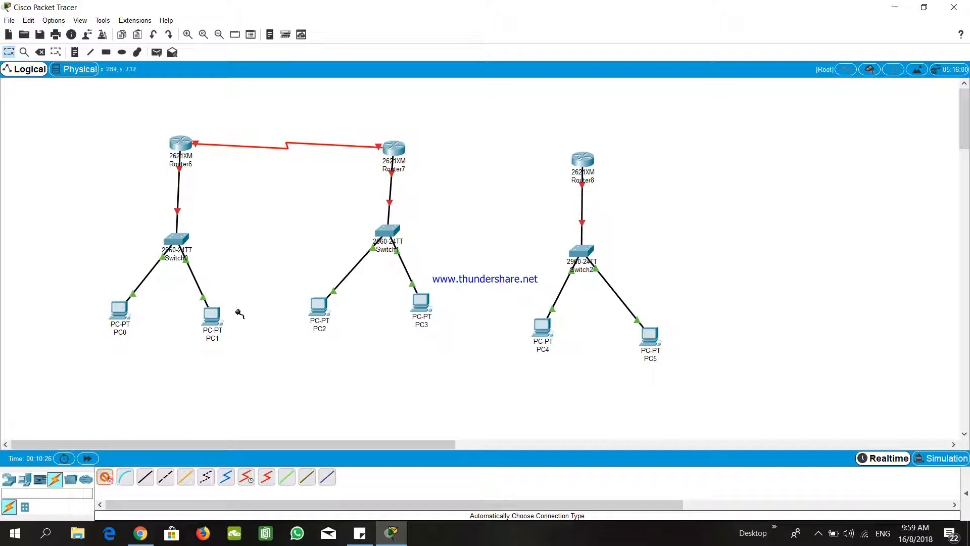
click(394, 148)
click(576, 161)
drag(583, 164, 589, 153)
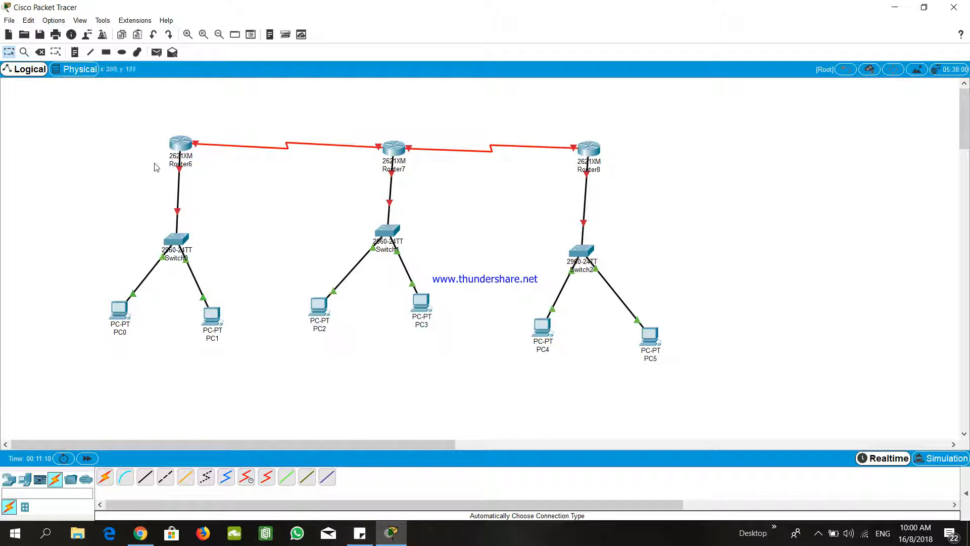
Give PC0 the static IP address 192.168.1.1 with subnet mask 255.255.255.0
click(121, 310)
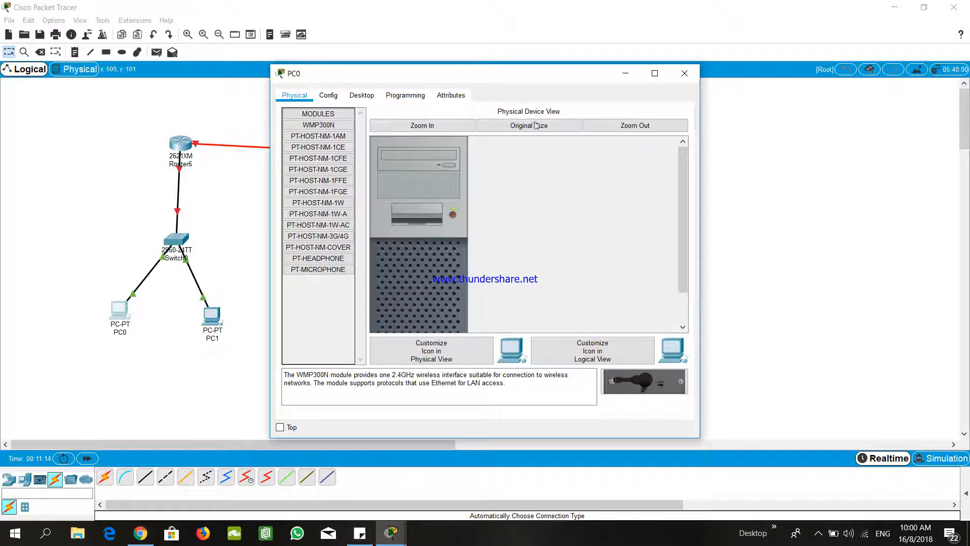
click(362, 95)
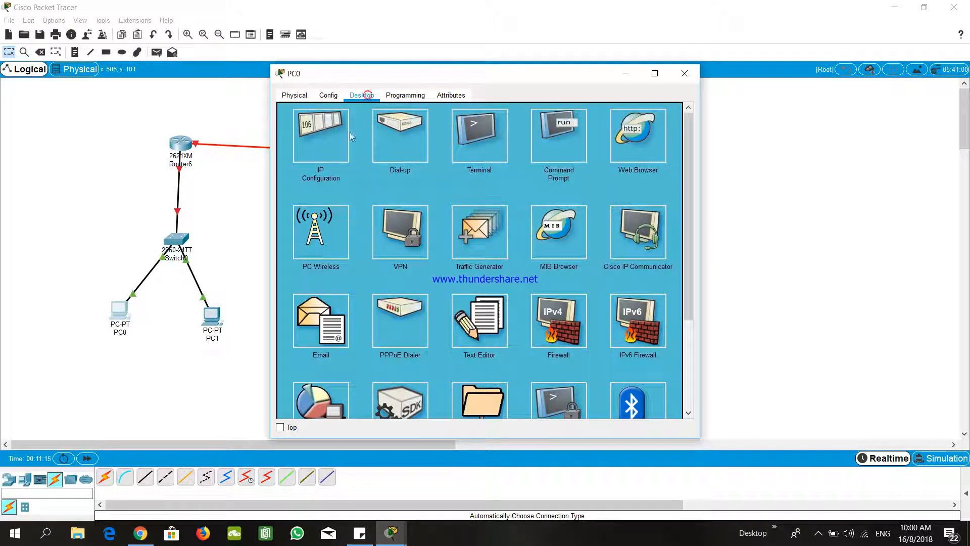
click(297, 124)
click(427, 171)
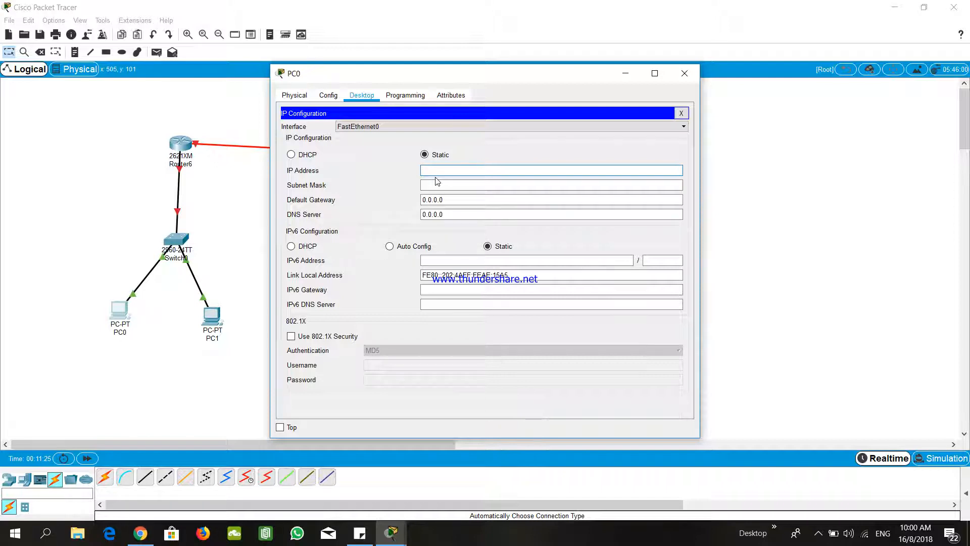
text(192.168.1.1)
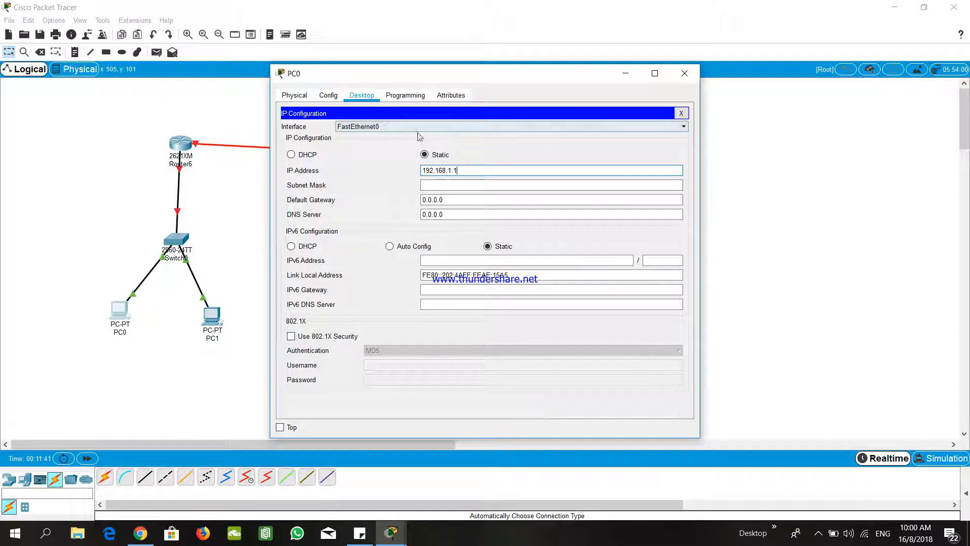
click(439, 184)
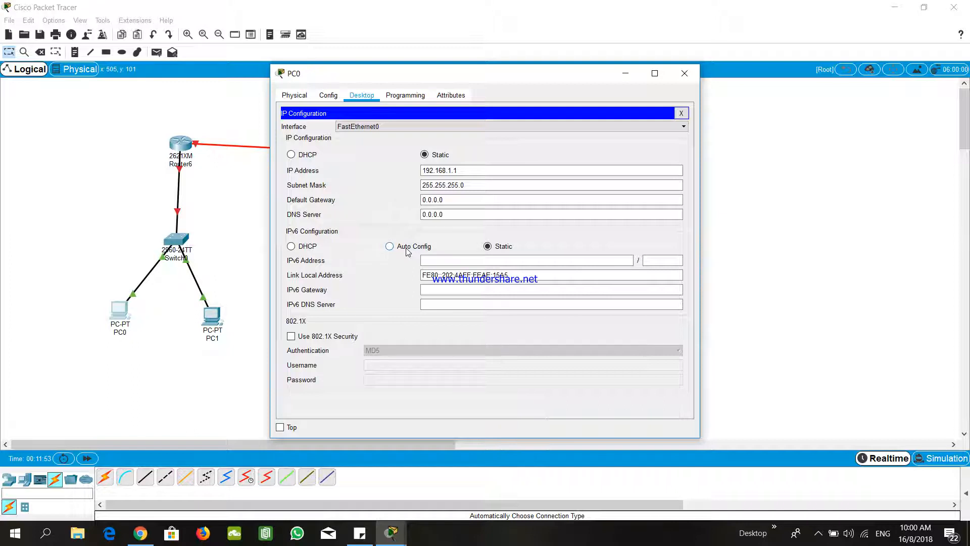
click(696, 75)
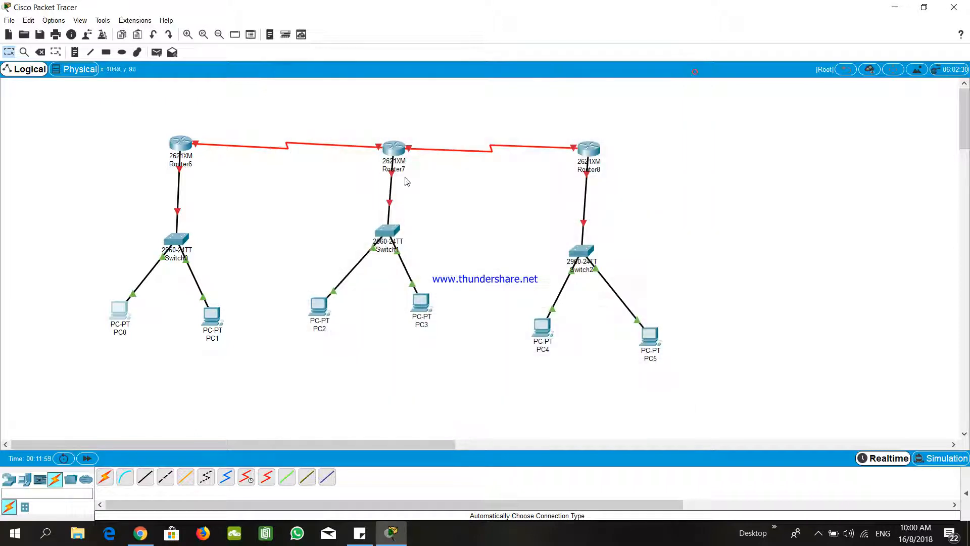
Give PC1 the static IP address 192.168.1.2 with subnet mask 255.255.255.0
click(212, 318)
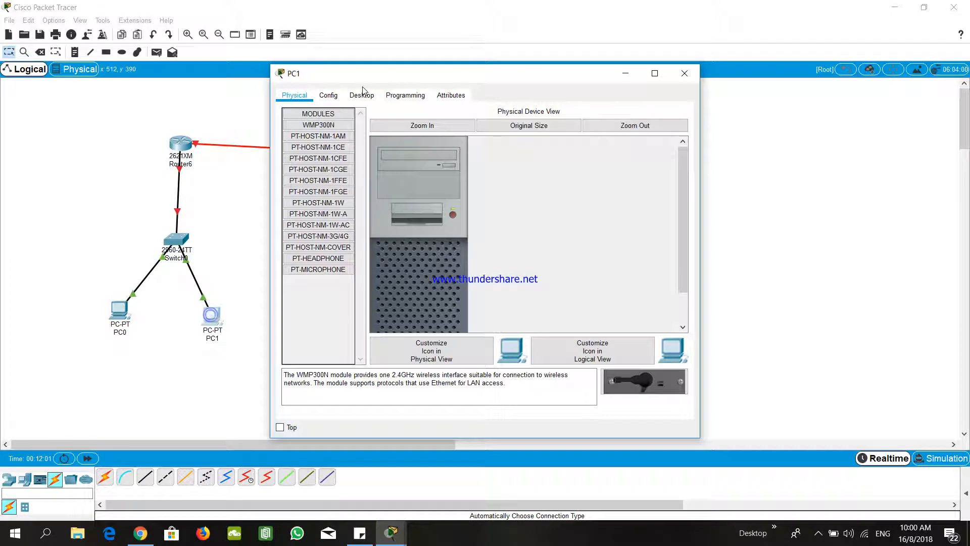
click(361, 96)
click(329, 127)
click(467, 169)
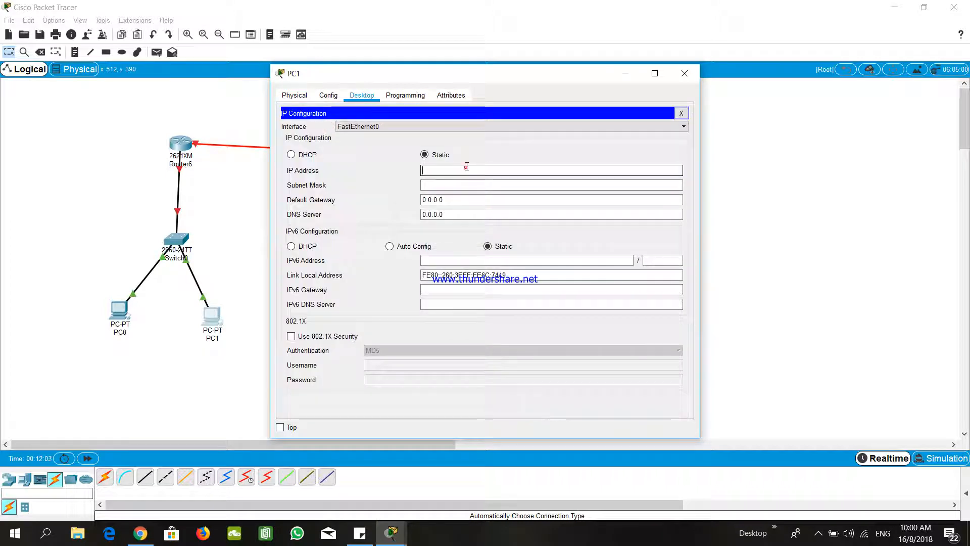
text(192.16)
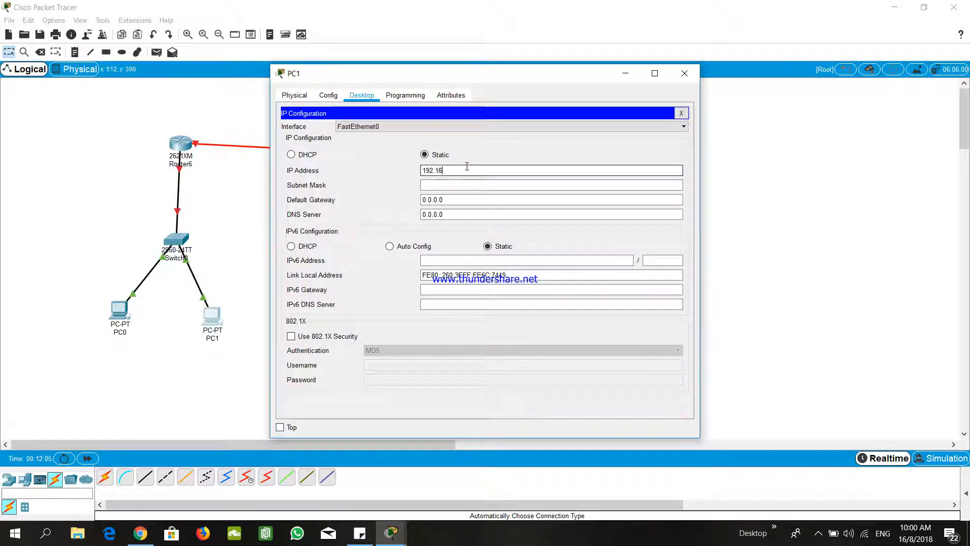
text(8.1.)
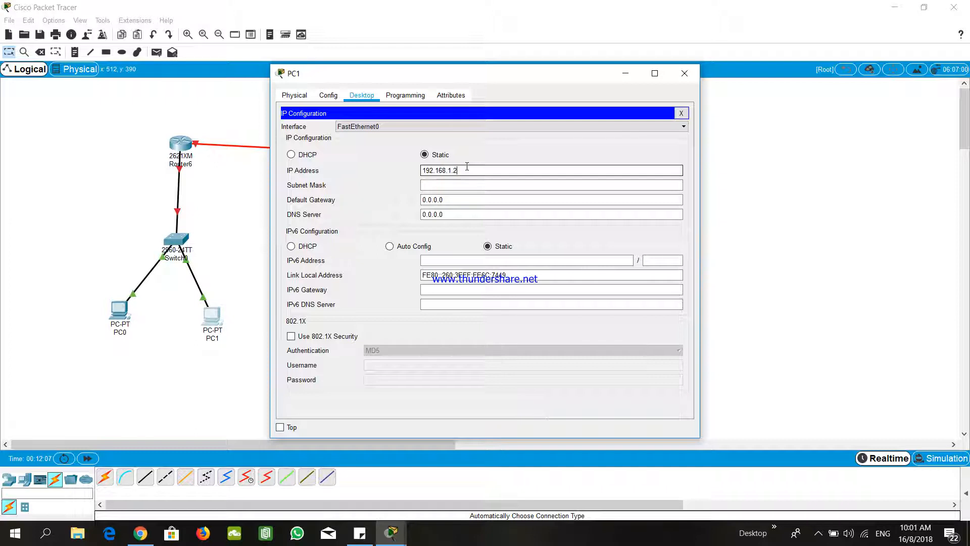
text(2)
click(458, 185)
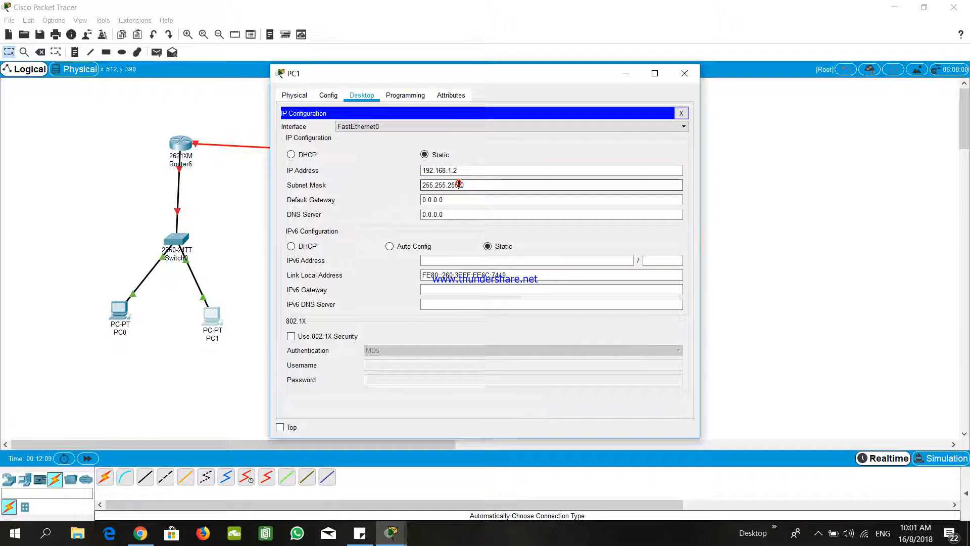
click(685, 73)
Give PC2 the static IP address 192.168.2.1 with subnet mask 255.255.255.0
click(320, 306)
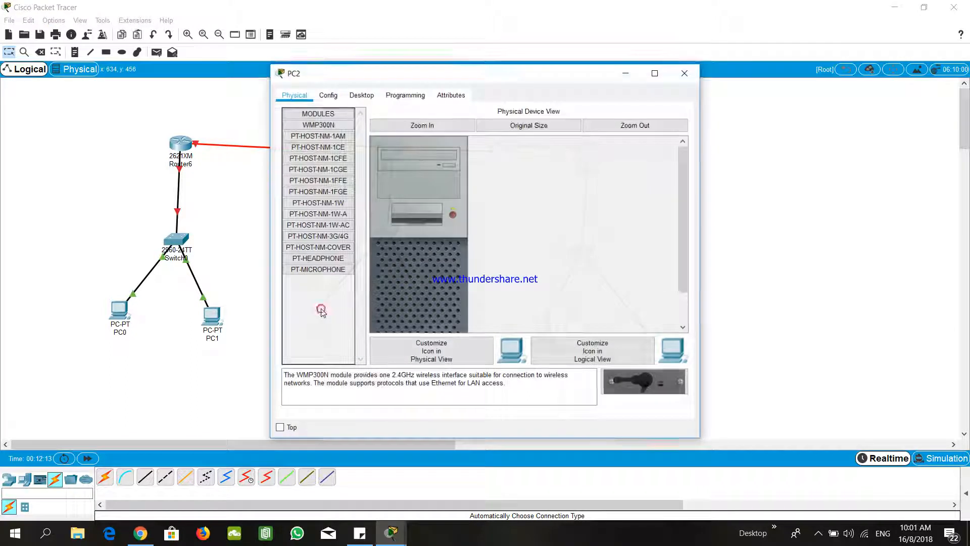
click(371, 96)
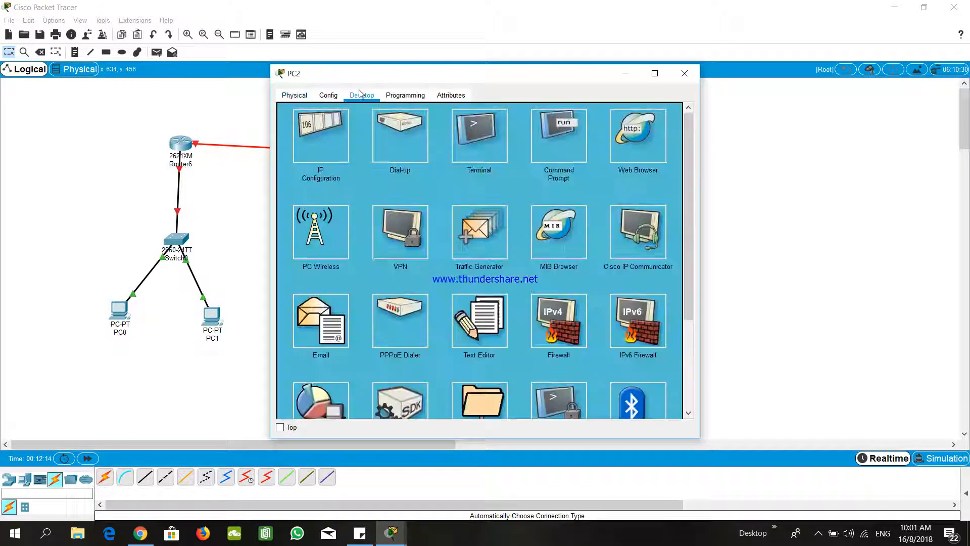
click(328, 142)
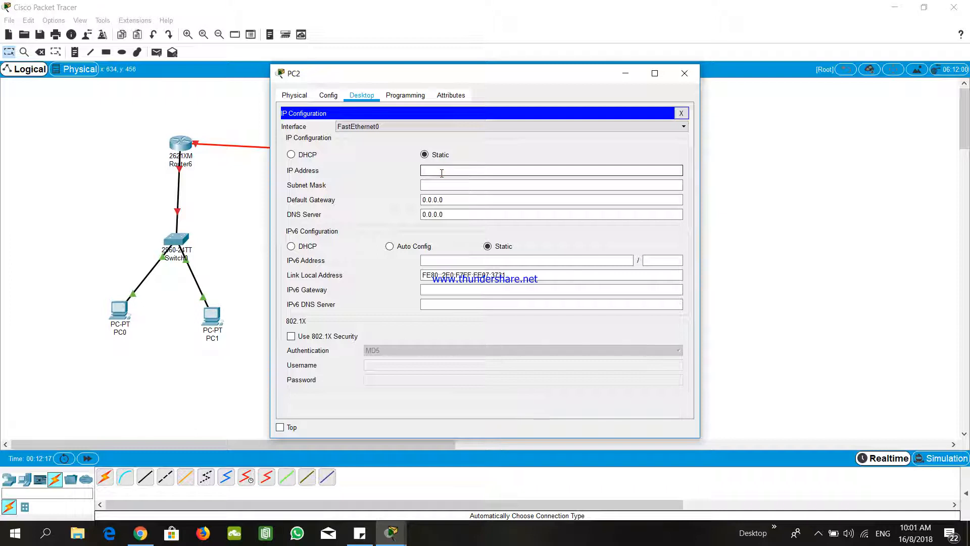
text(192.168.2.1)
click(485, 185)
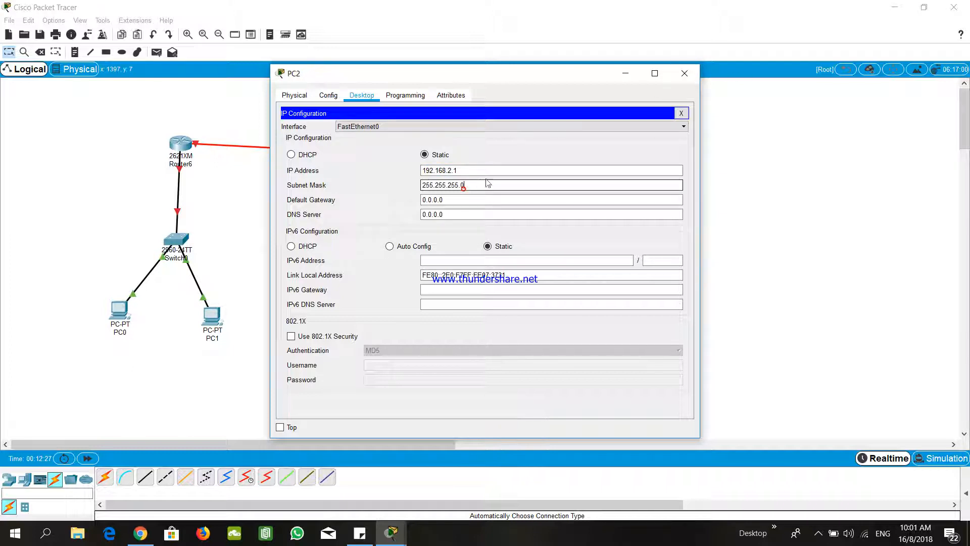
click(684, 74)
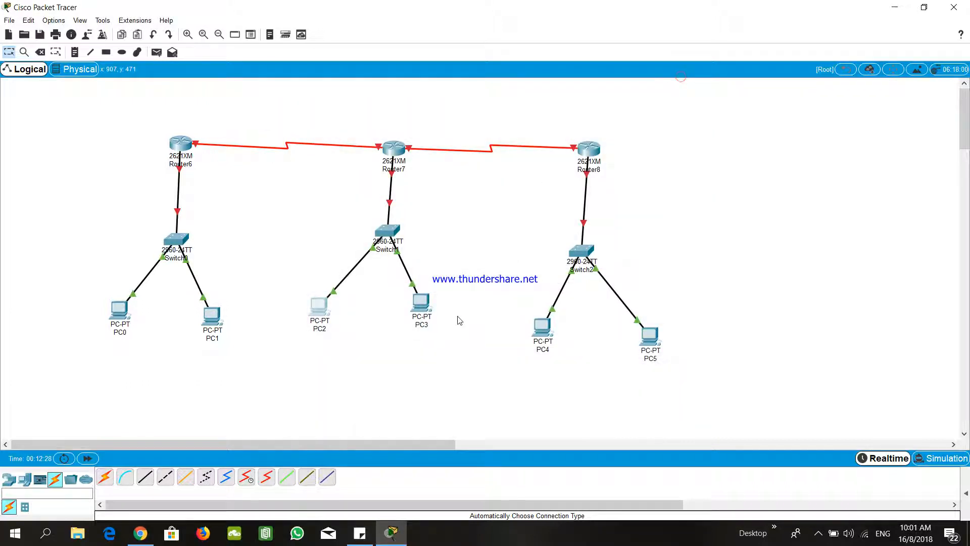
Give PC3 the static IP address 192.168.2.2 with subnet mask 255.255.255.0
double_click(421, 303)
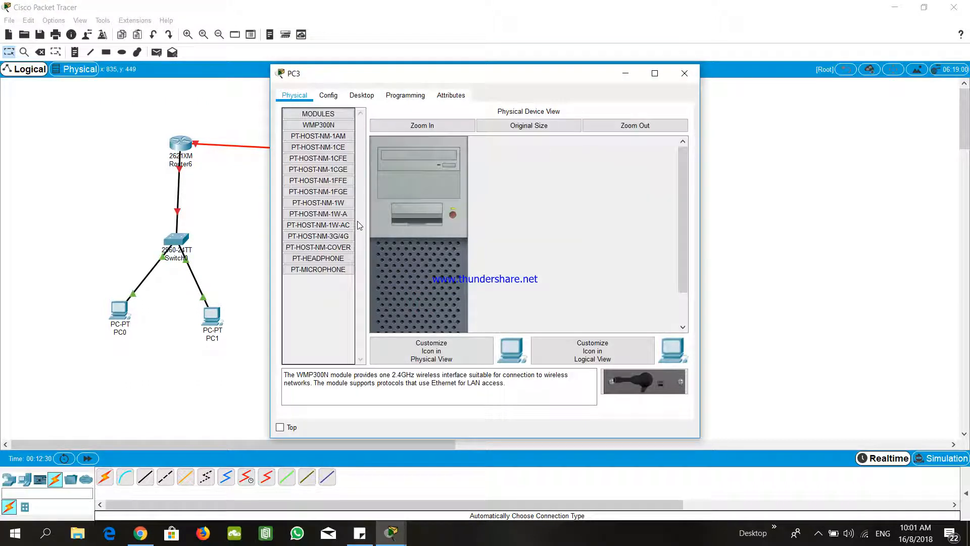
click(362, 95)
click(317, 132)
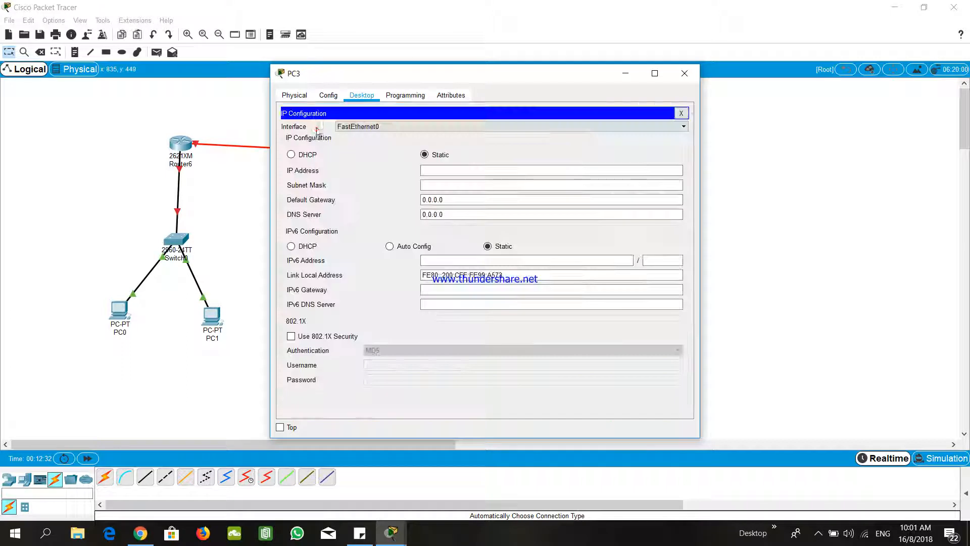
click(448, 169)
text(19)
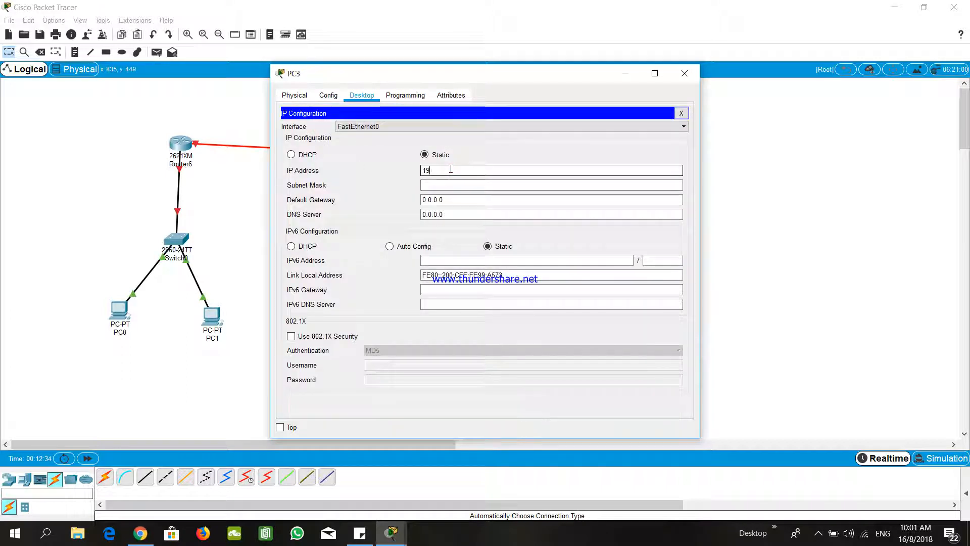
text(2.168.2.2)
click(460, 185)
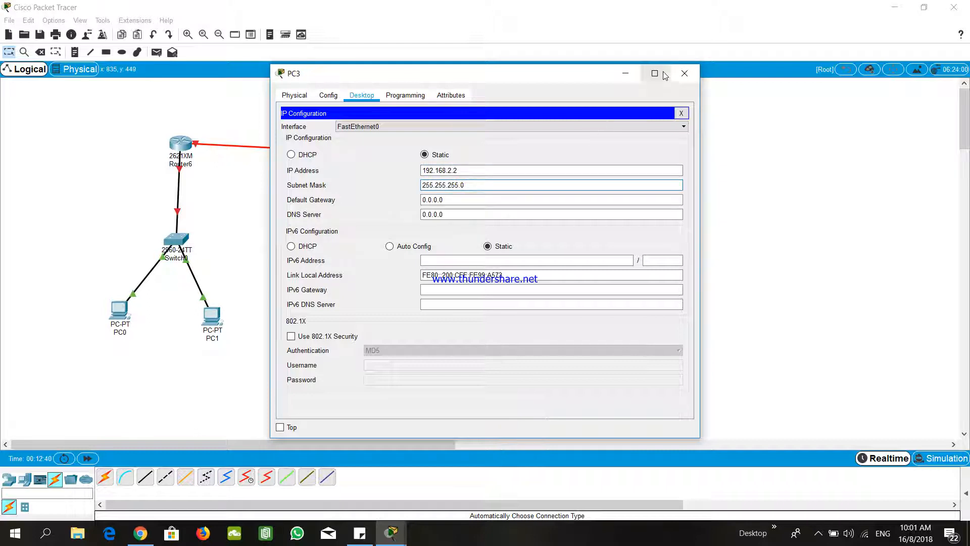
click(683, 74)
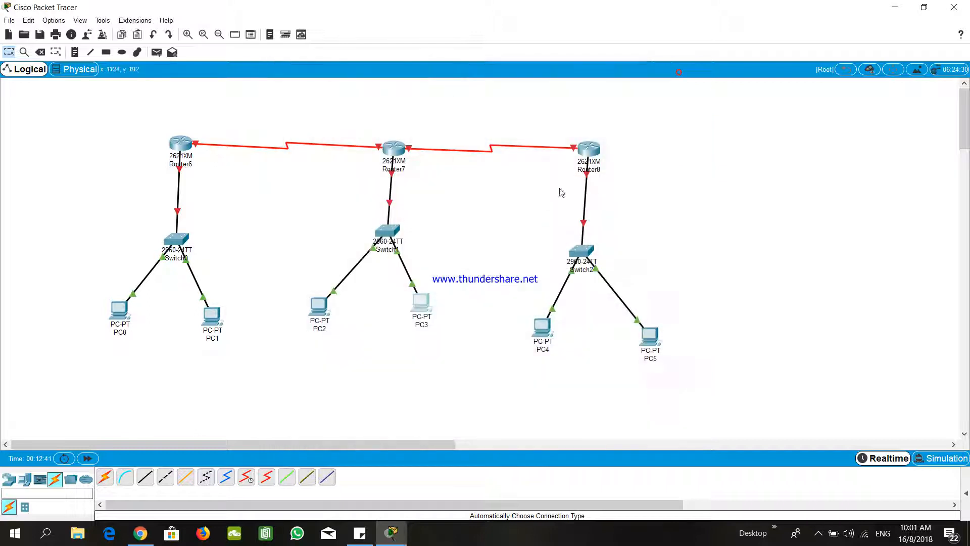
Give PC4 the static IP address 192.168.3.1 with subnet mask 255.255.255.0
click(543, 326)
click(361, 95)
click(314, 128)
click(480, 173)
text(1)
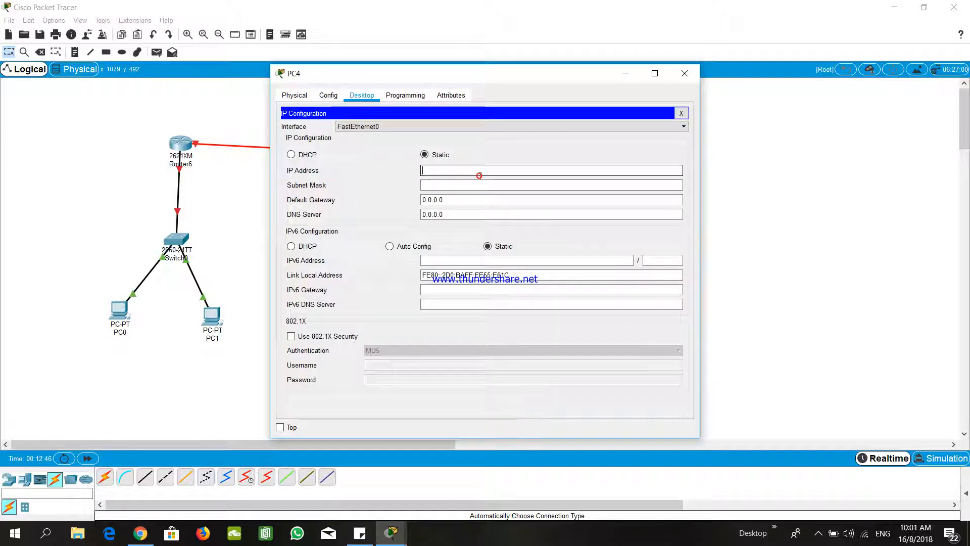
text(92.168)
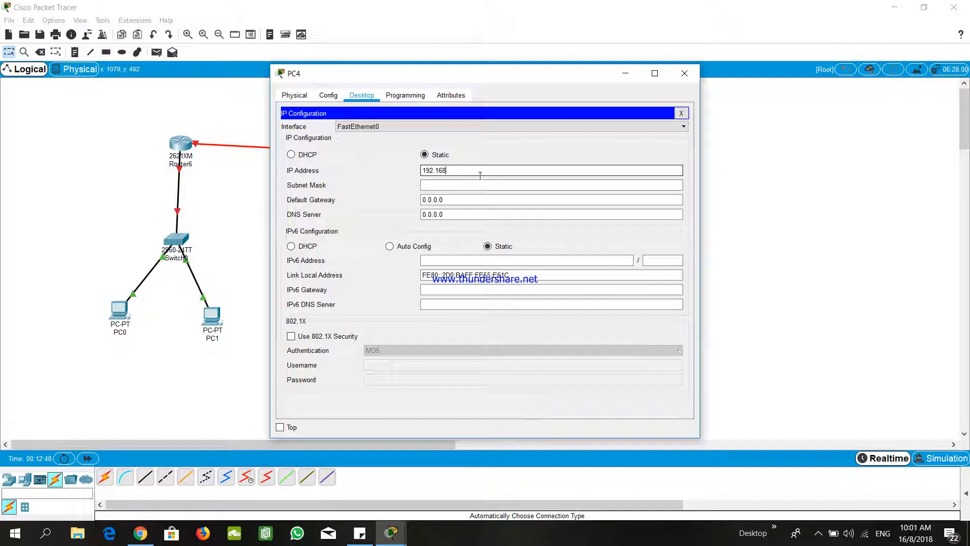
text(.3.1)
click(479, 184)
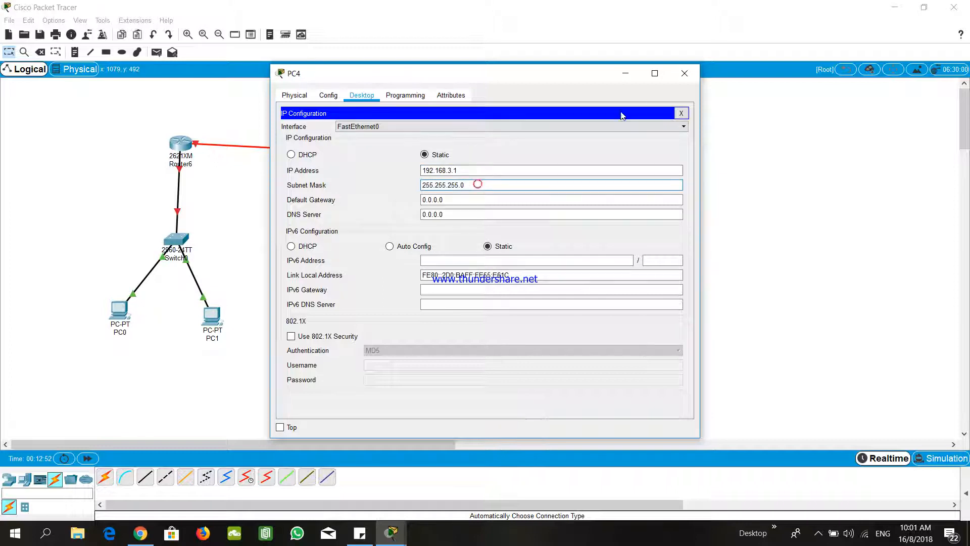
click(685, 74)
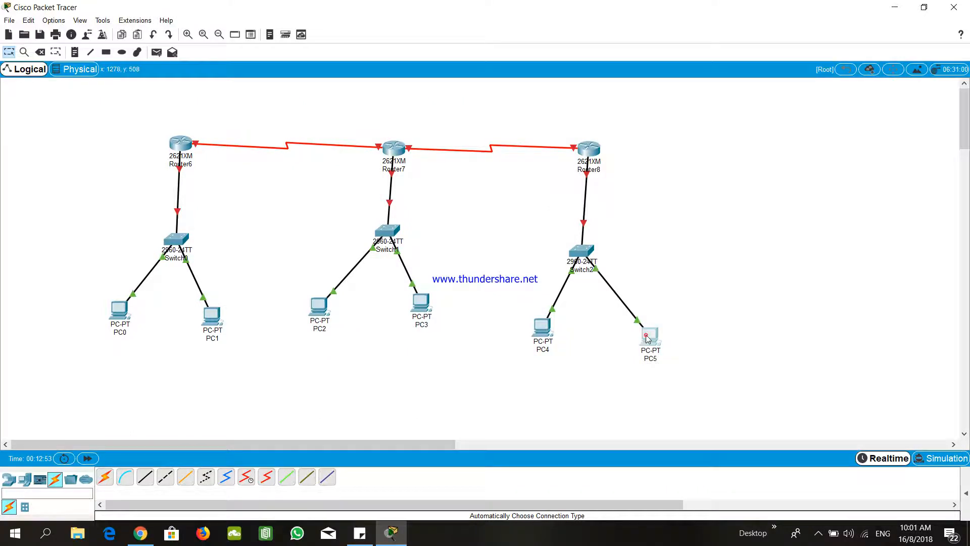
Give PC5 the static IP address 192.168.3.2 with subnet mask 255.255.255.0
click(649, 336)
click(362, 97)
click(321, 133)
click(434, 171)
text(192.168.3.2)
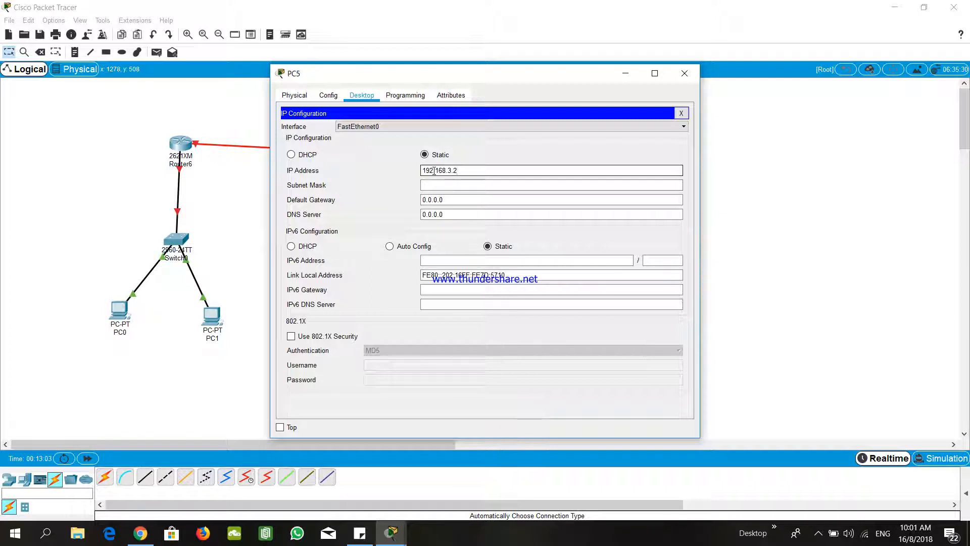
key(Tab)
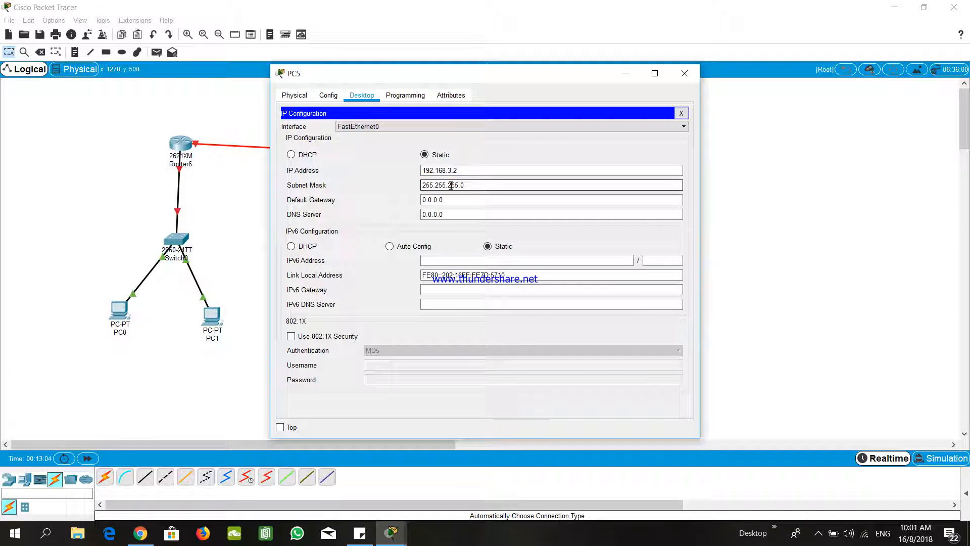
Finish the IP configuration of PC5 and close its window
click(593, 180)
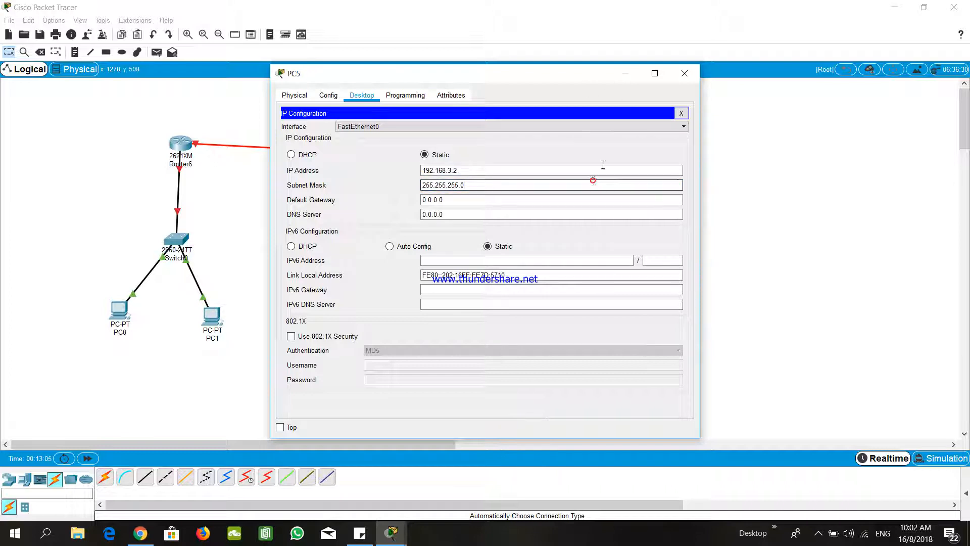
click(691, 73)
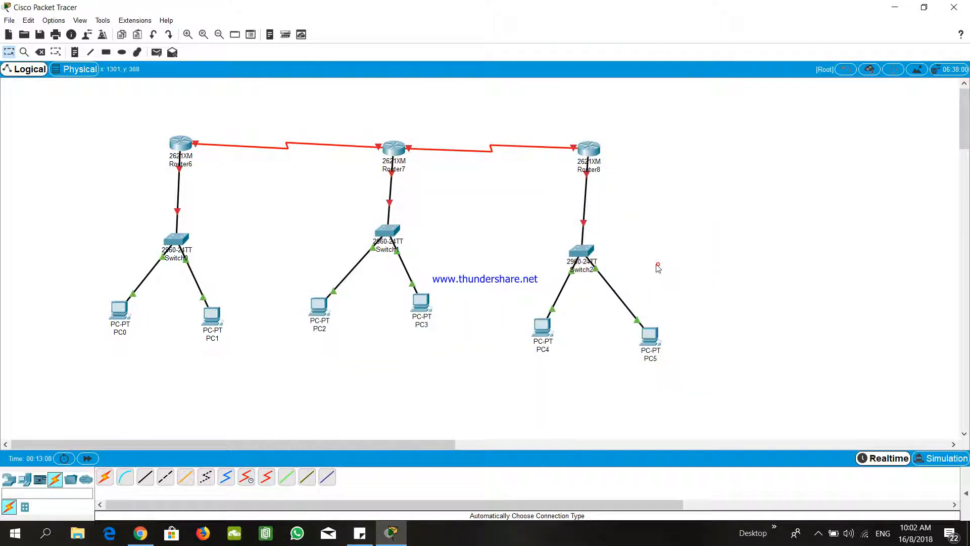
click(171, 141)
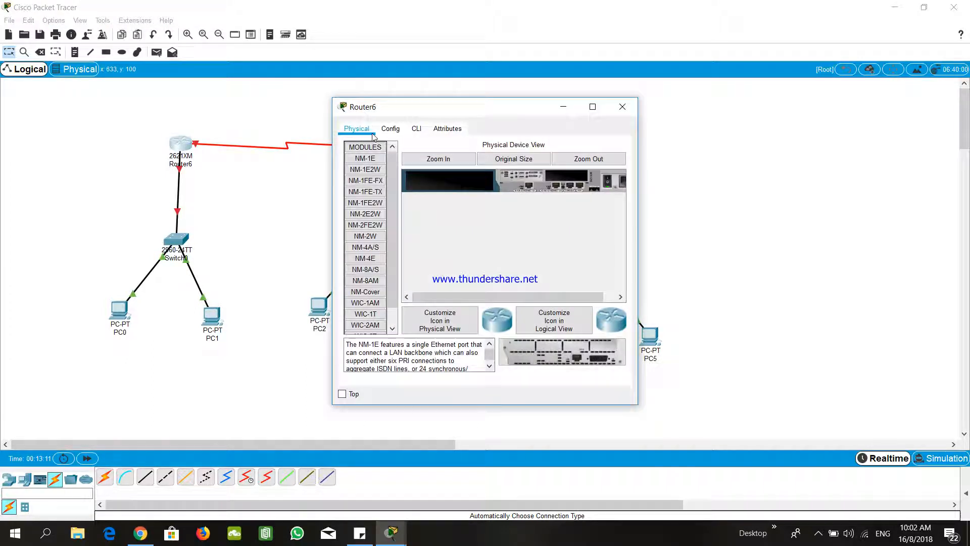
click(391, 131)
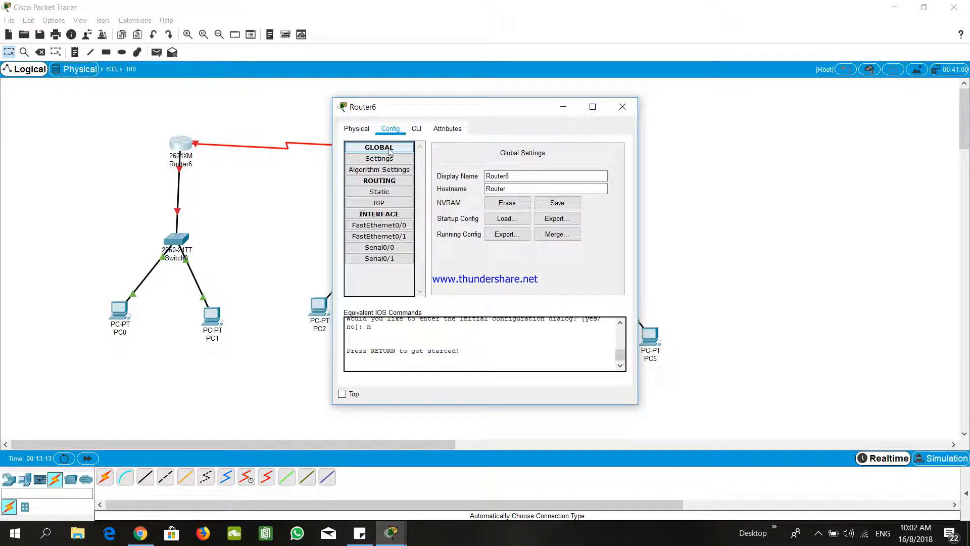
click(366, 133)
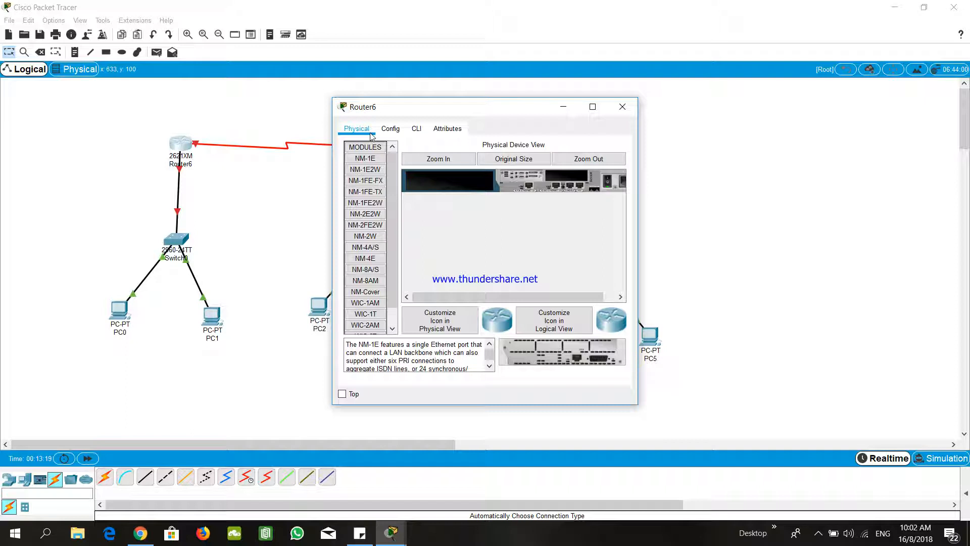
click(623, 106)
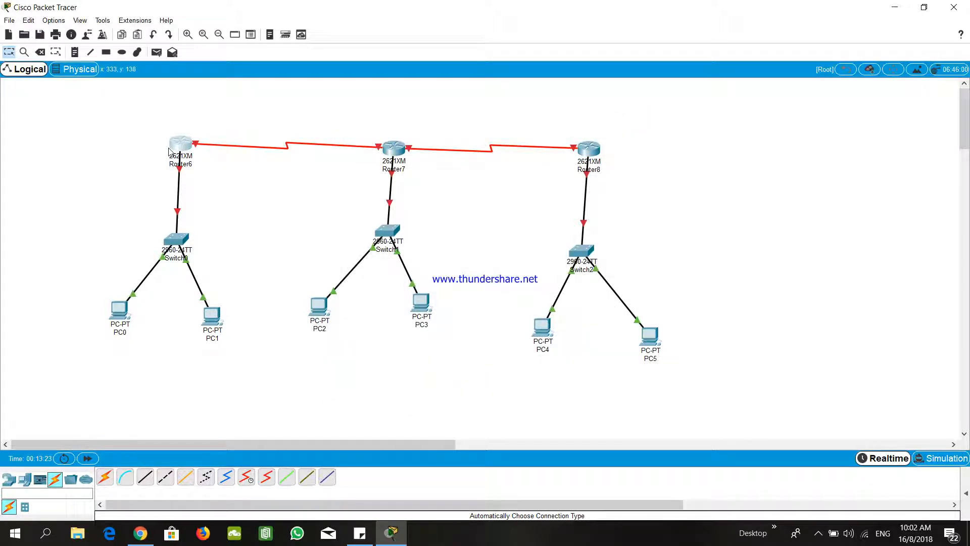
Set the preferences to always show port labels in the logical workspace
mouse_move(169, 151)
click(81, 20)
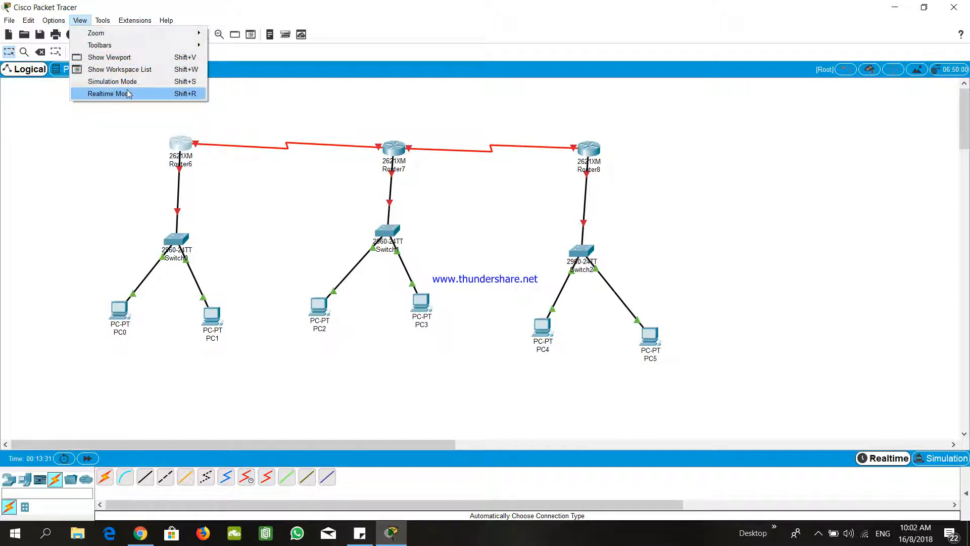
mouse_move(53, 20)
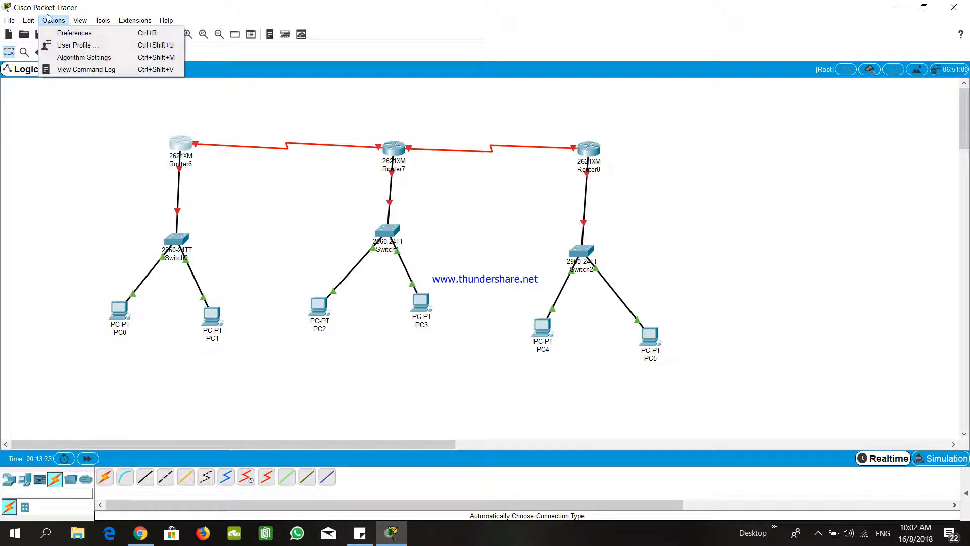
click(67, 35)
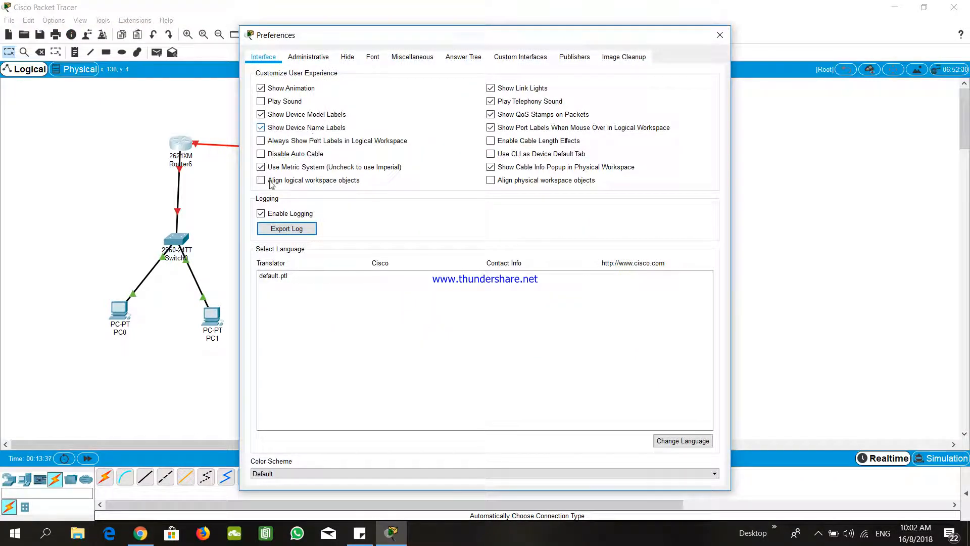
click(285, 140)
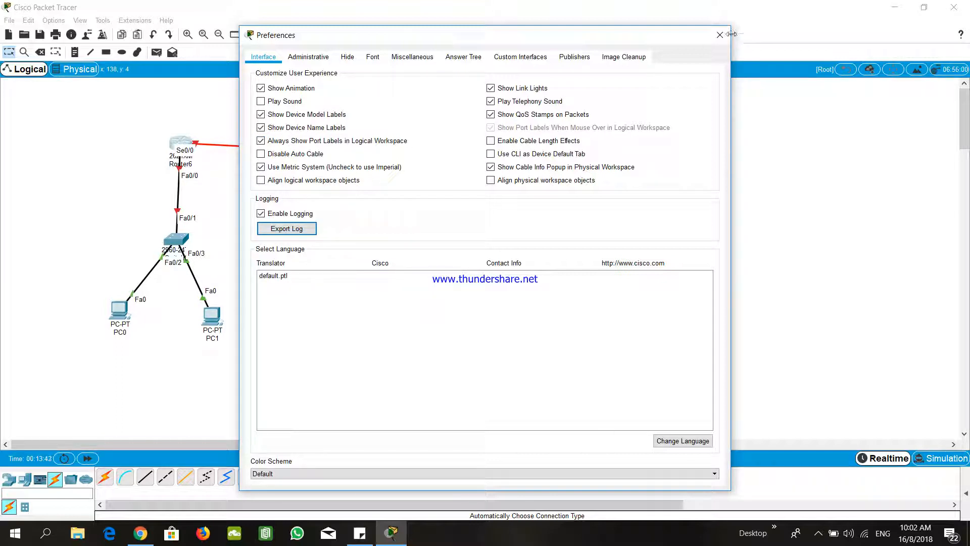
click(720, 35)
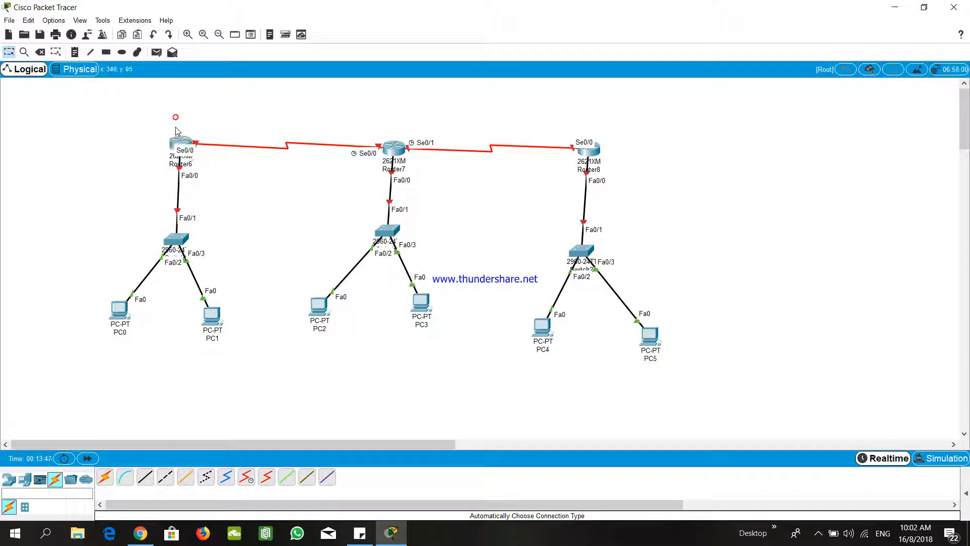
click(182, 143)
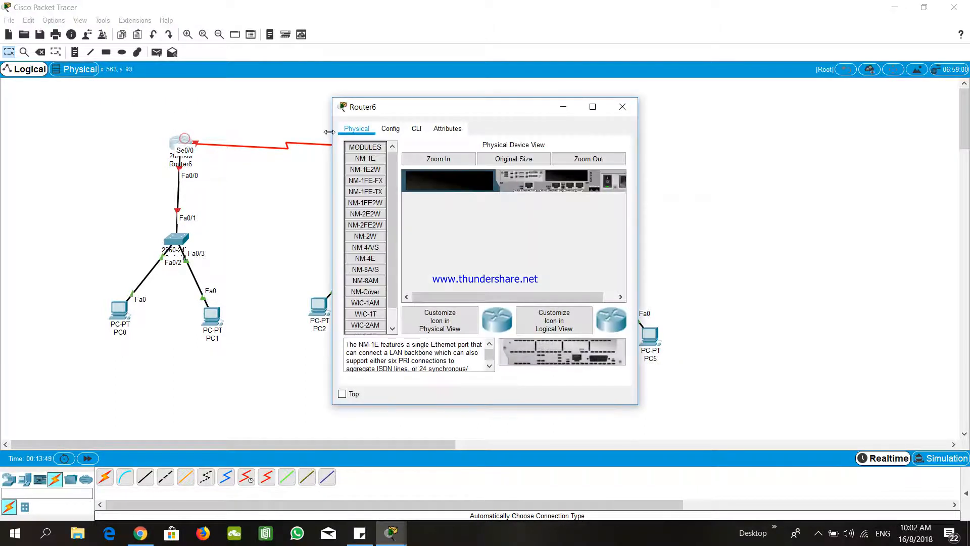
click(383, 130)
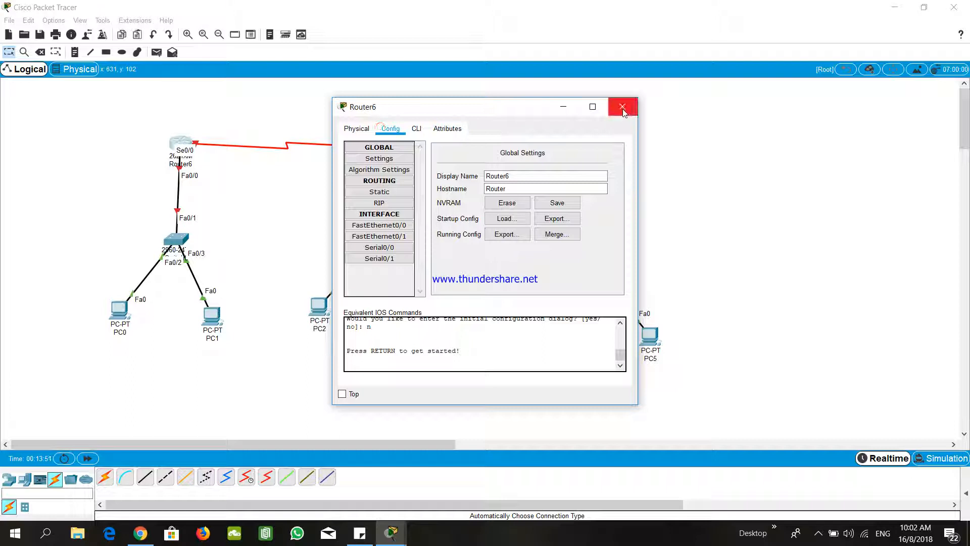
click(622, 107)
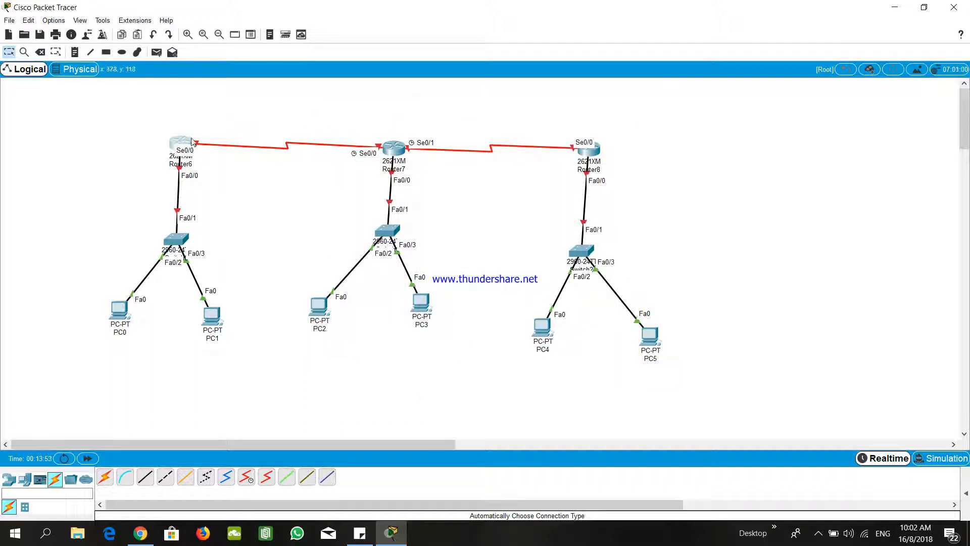
Give Router6's FastEthernet0/0 interface the IP address 192.168.1.3 with subnet mask 255.255.255.0 and switch the port on
mouse_move(186, 142)
click(183, 144)
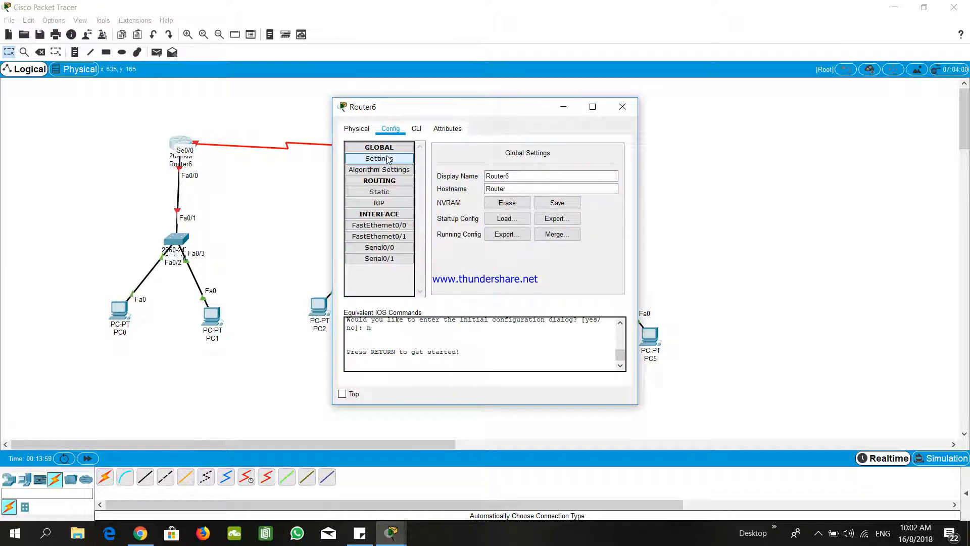
click(399, 230)
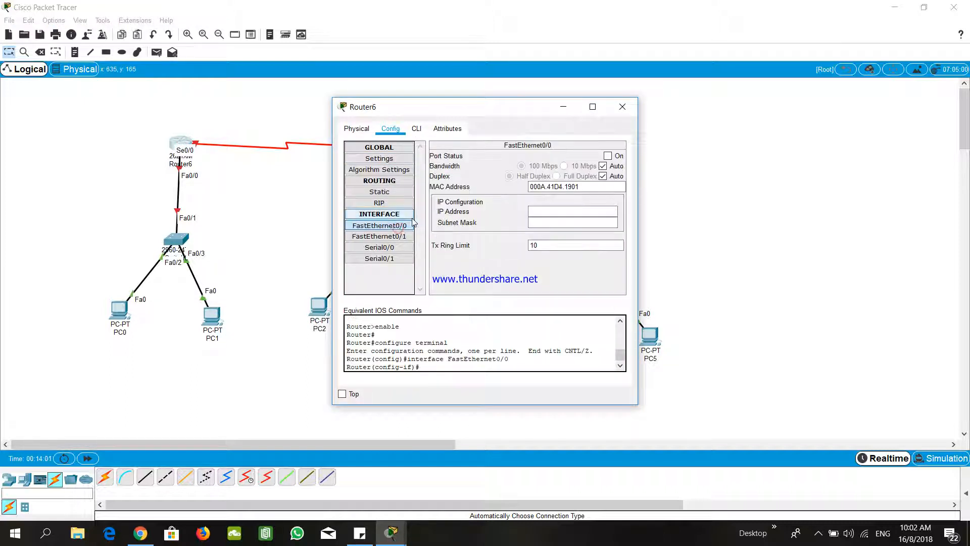
click(534, 211)
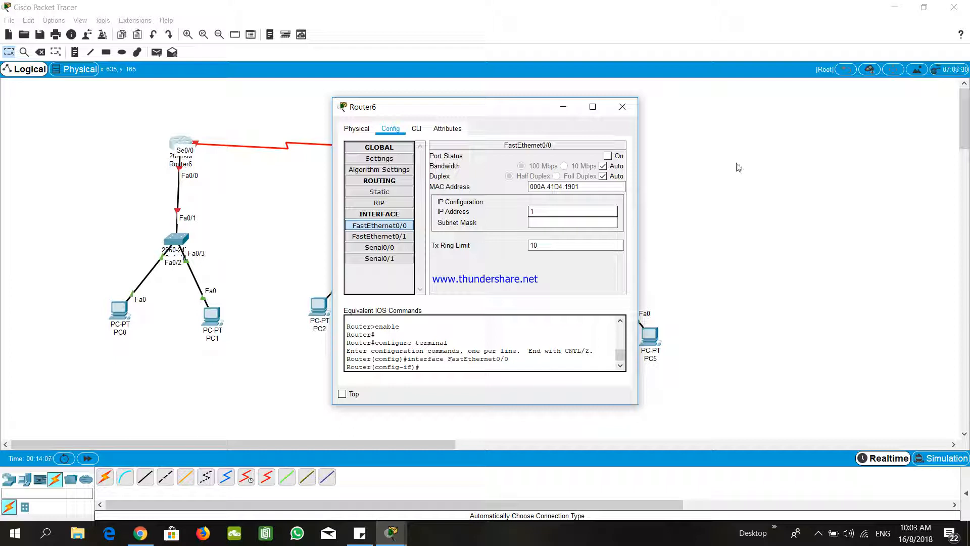
text(192.19)
text(8.)
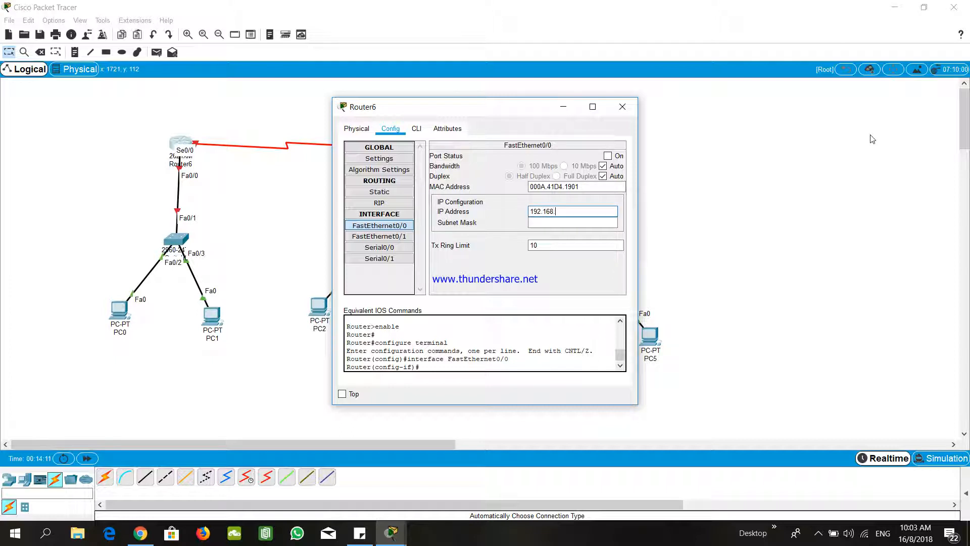
text(1.3)
click(572, 223)
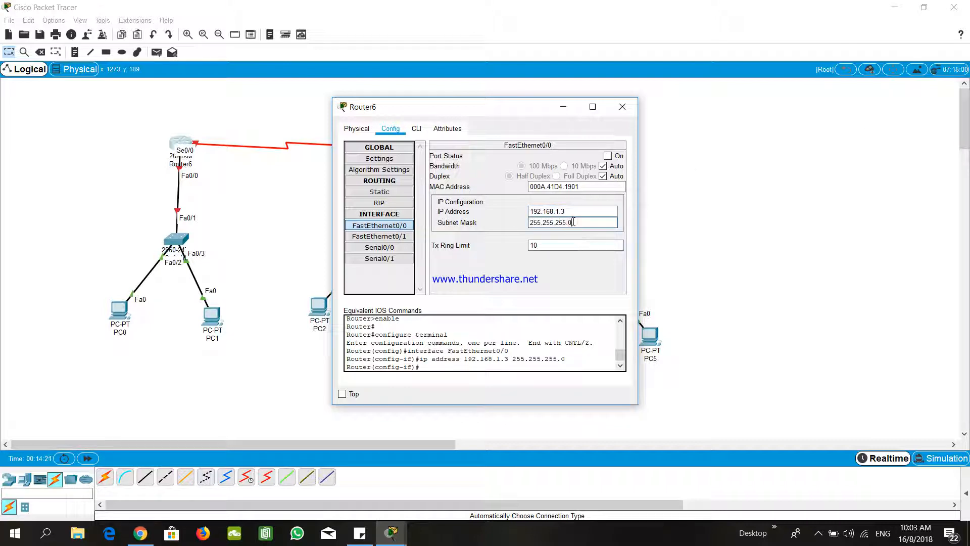
click(608, 156)
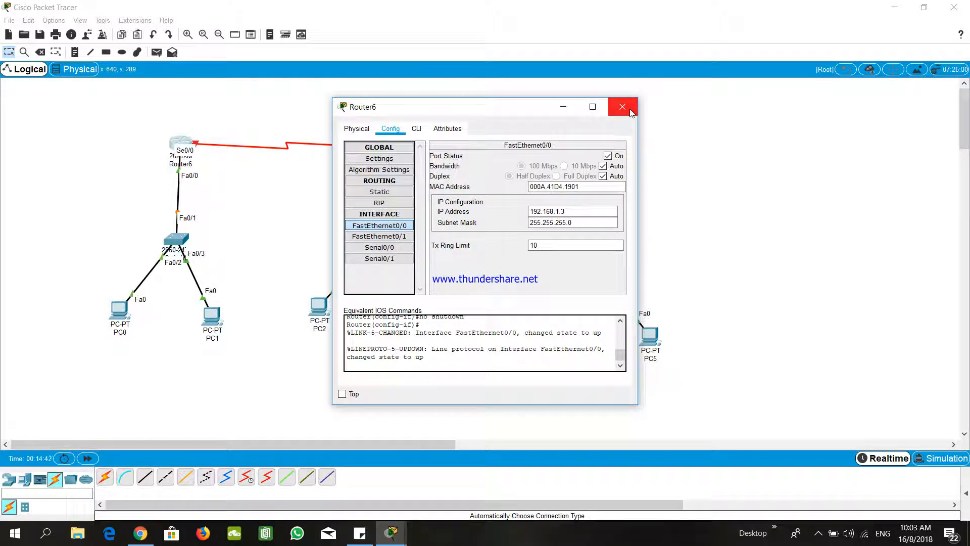
Give Router6's Serial0/0 interface the IP address 192.168.4.1 with subnet mask 255.255.255.0 and switch the port on
click(383, 248)
click(540, 200)
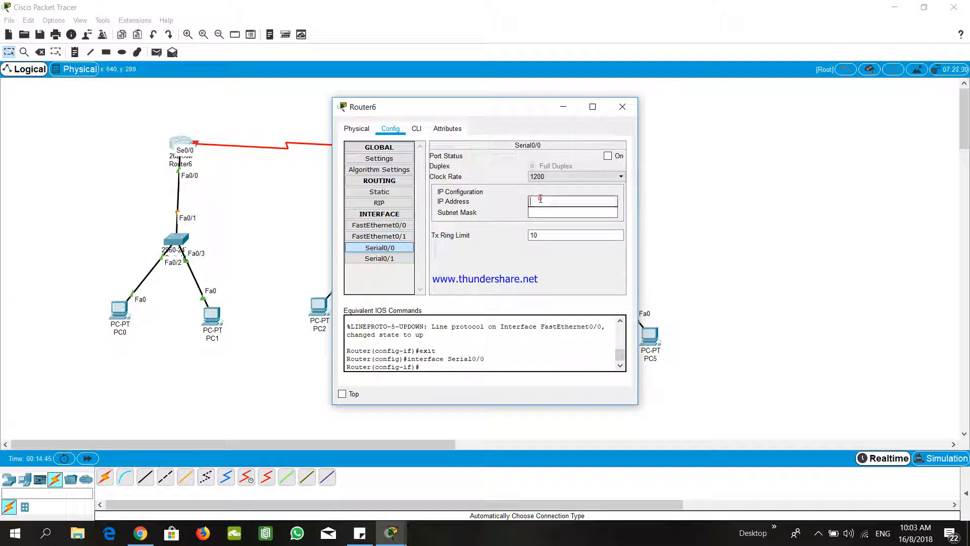
text(192.168.4.1)
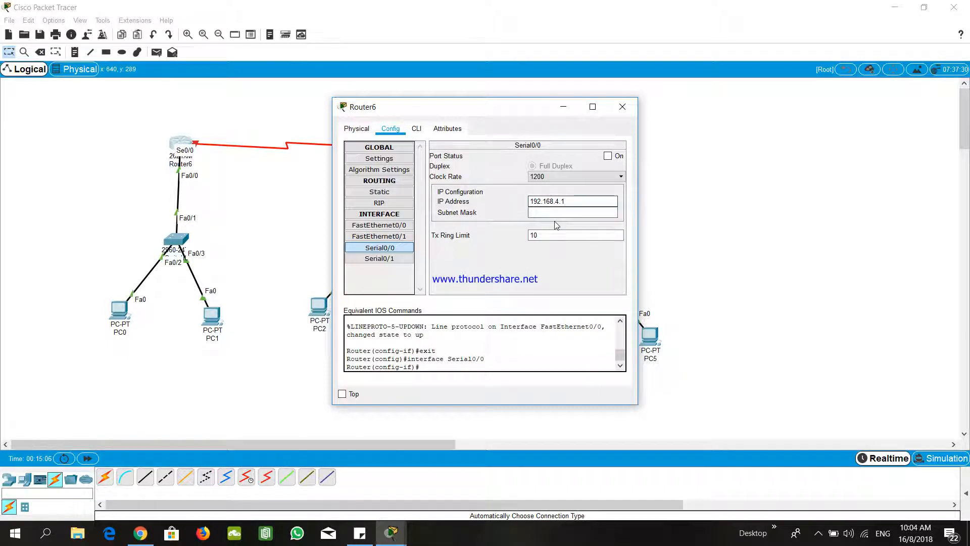
click(556, 213)
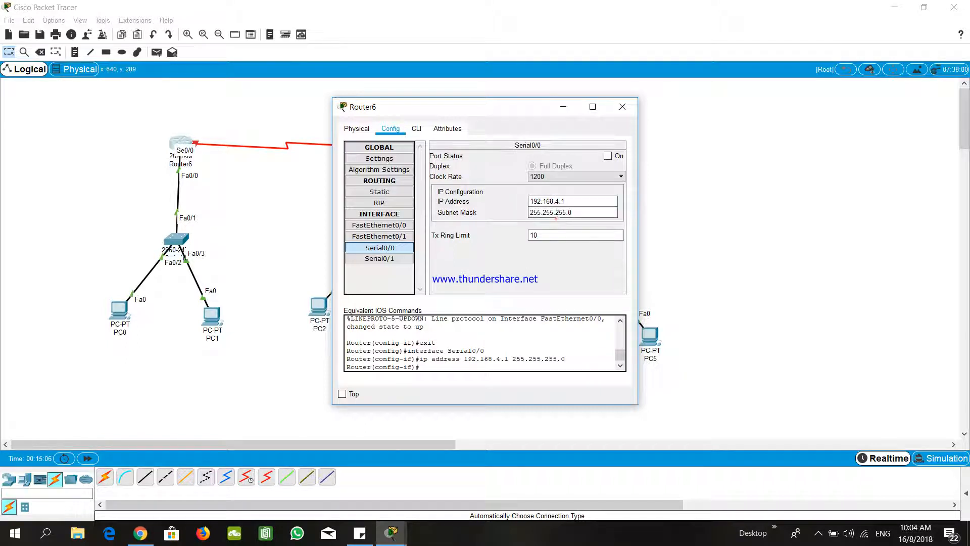
click(607, 156)
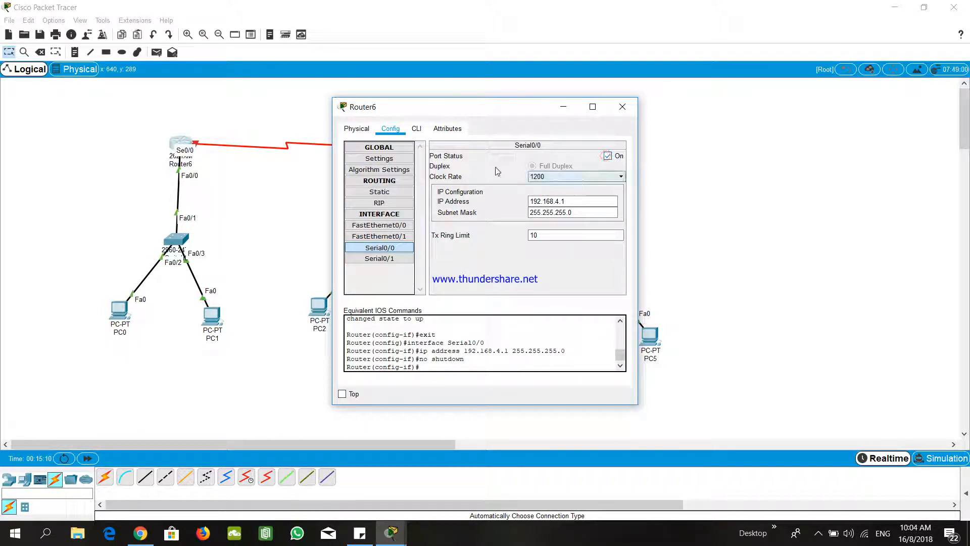
Set the clock rate of Router6's Serial0/0 interface to 128000 and close the router's window
click(556, 179)
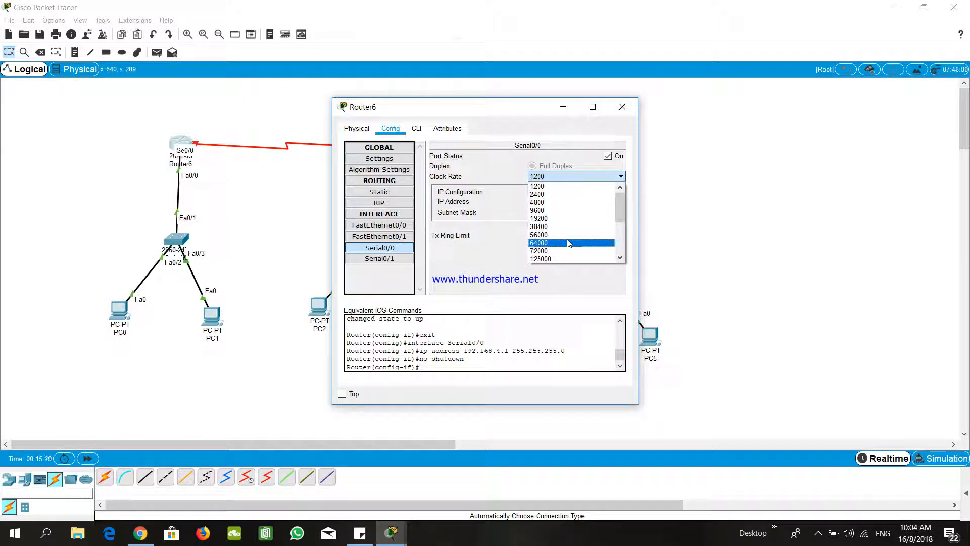
scroll(571, 257, down, 3)
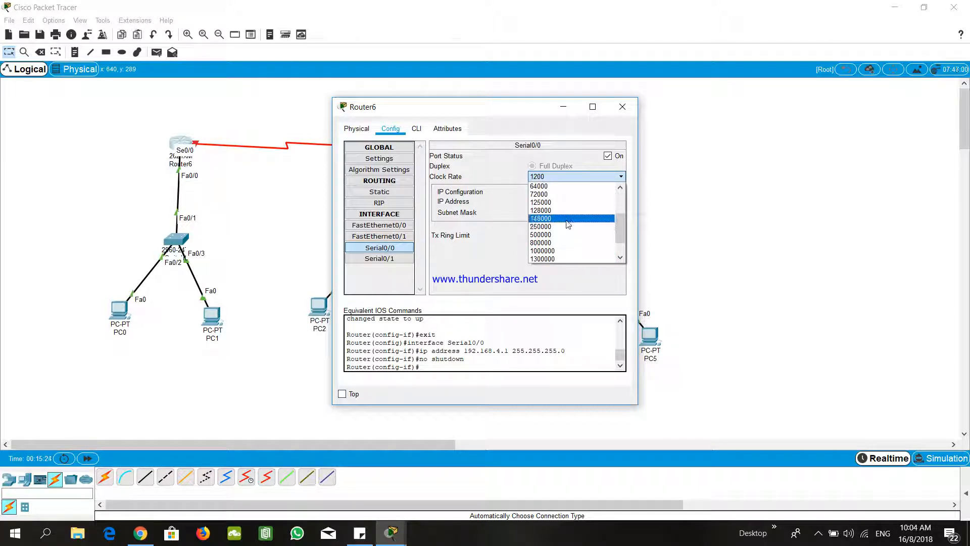
click(569, 210)
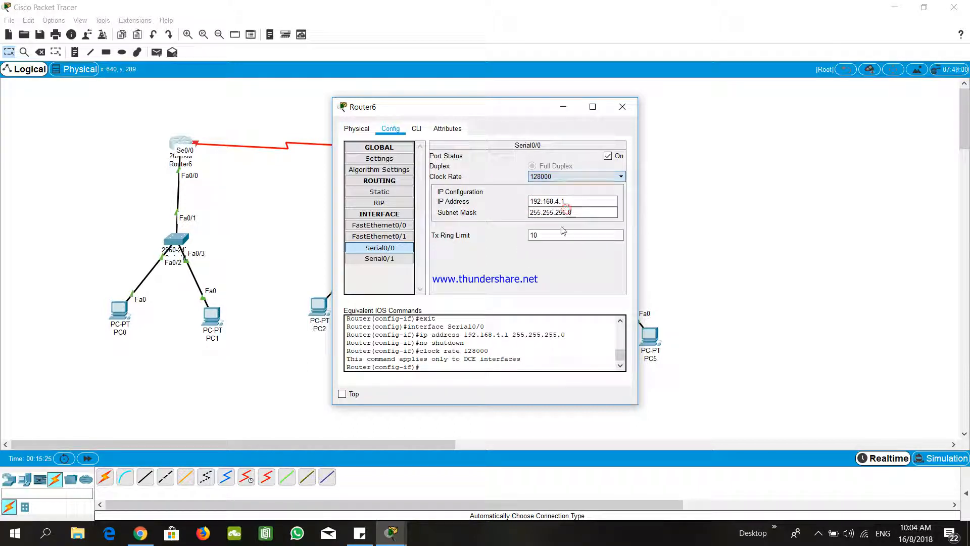
click(623, 108)
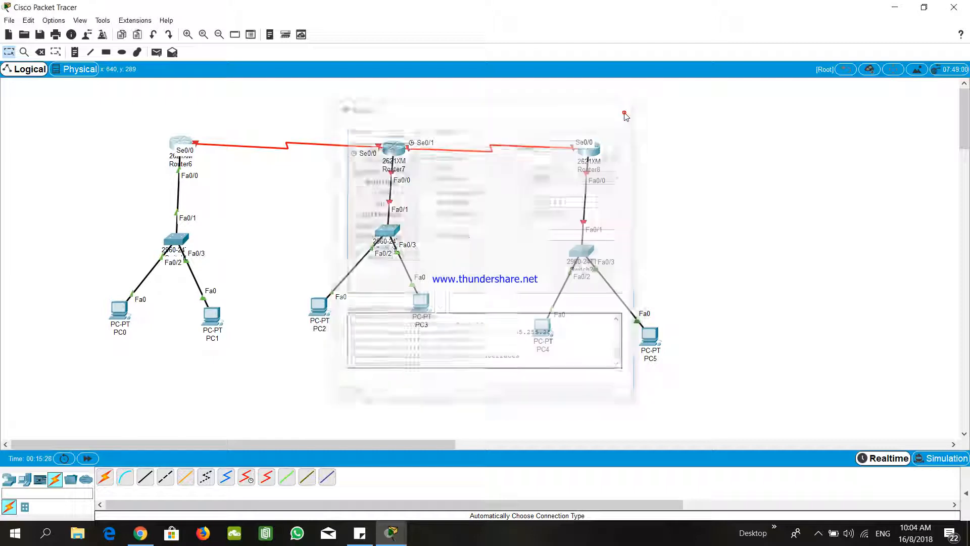
Give Router7's FastEthernet0/0 interface the IP address 192.168.2.3 with subnet mask 255.255.255.0 and switch the port on
click(395, 148)
scroll(378, 205, down, 1)
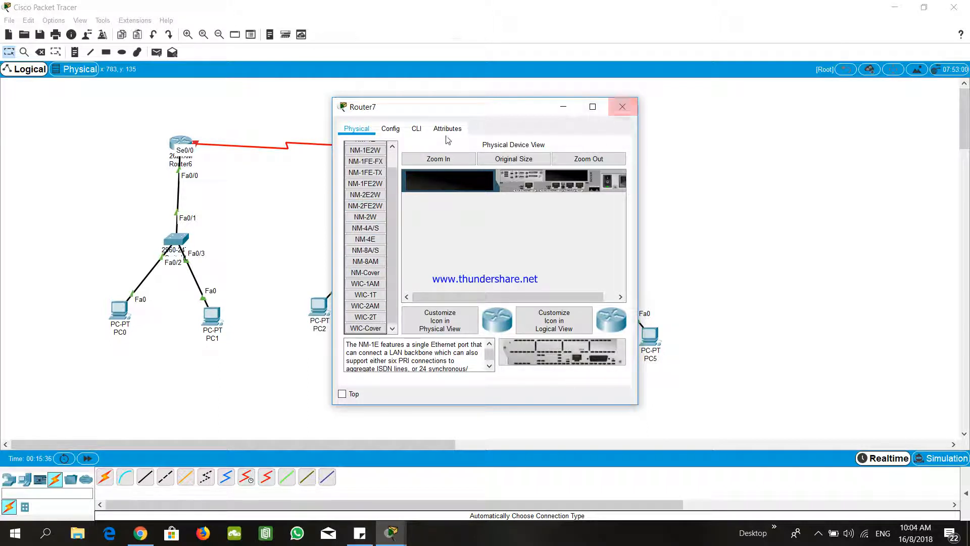
click(386, 127)
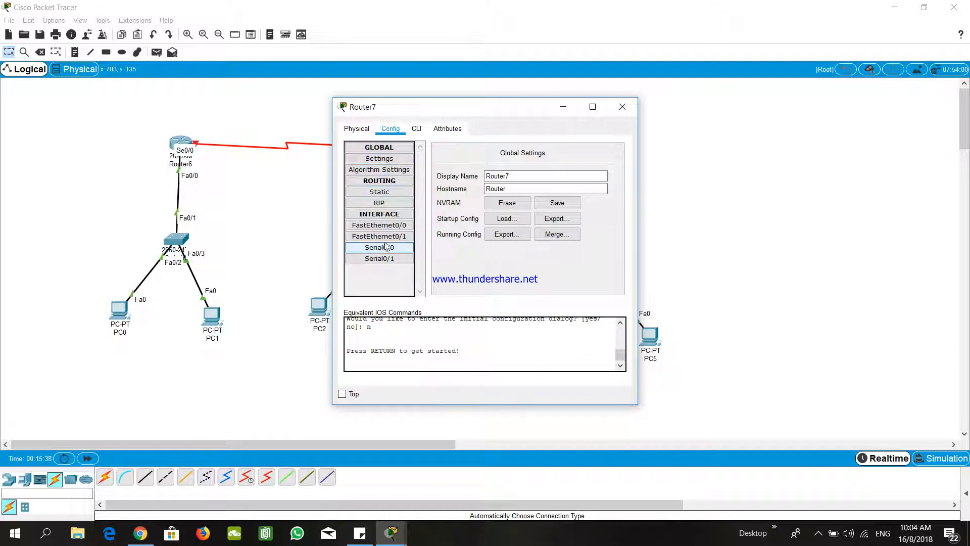
drag(470, 111, 667, 110)
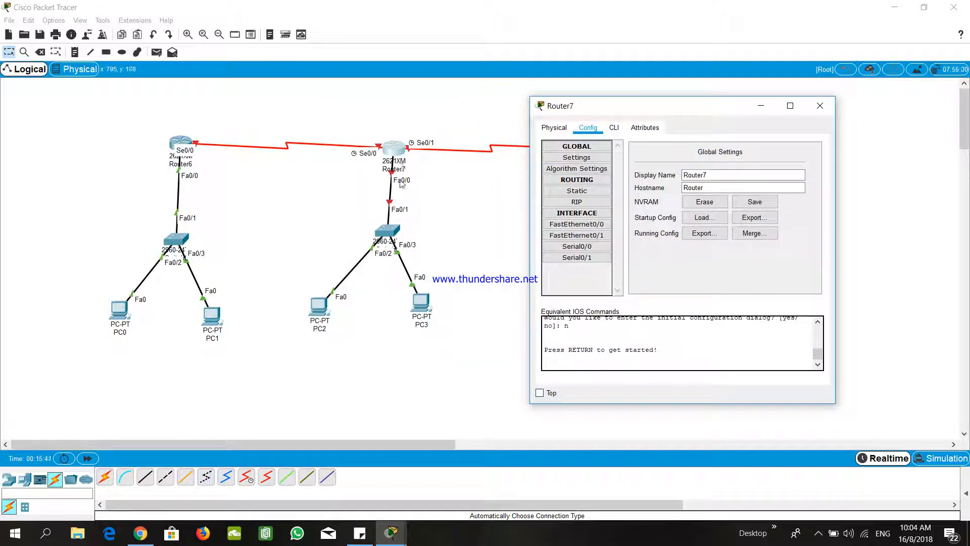
click(603, 226)
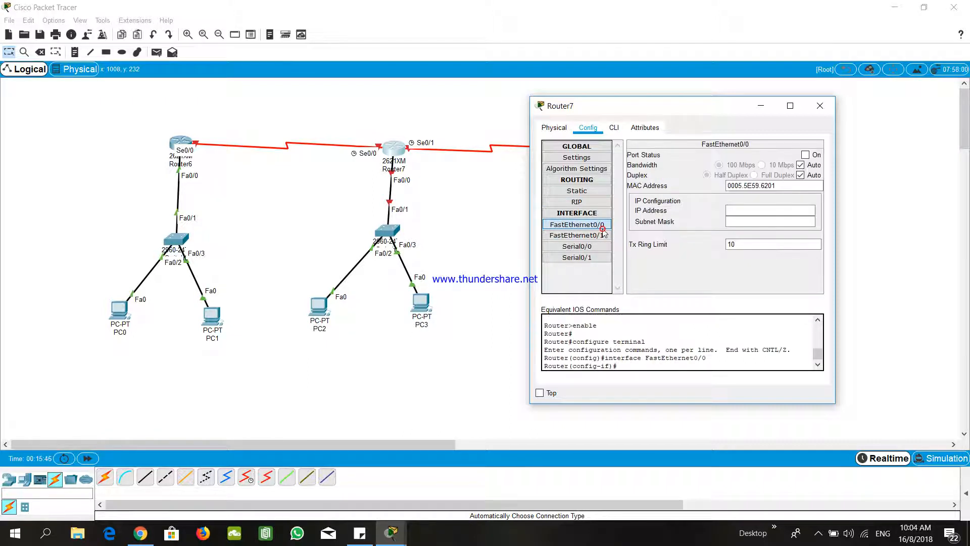
click(747, 211)
text(1)
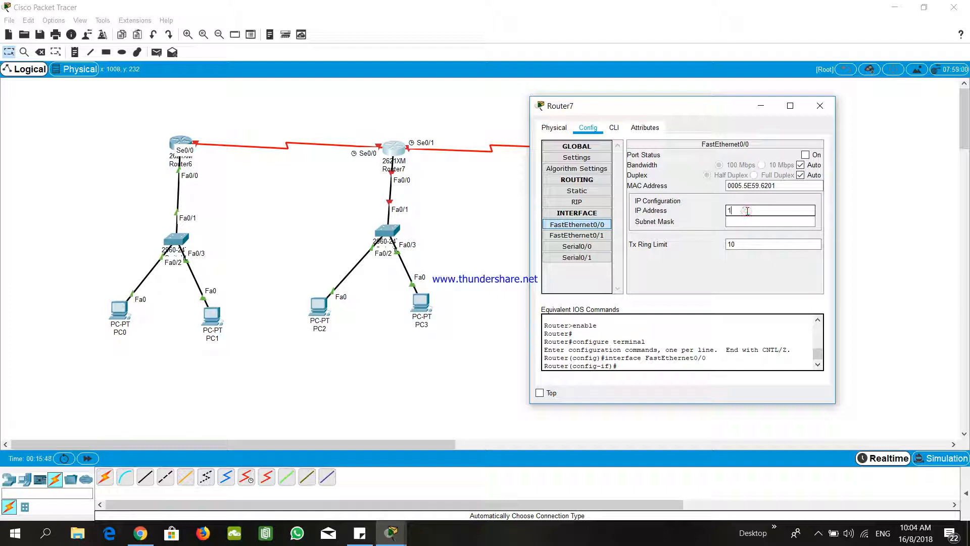
text(92.168.2.)
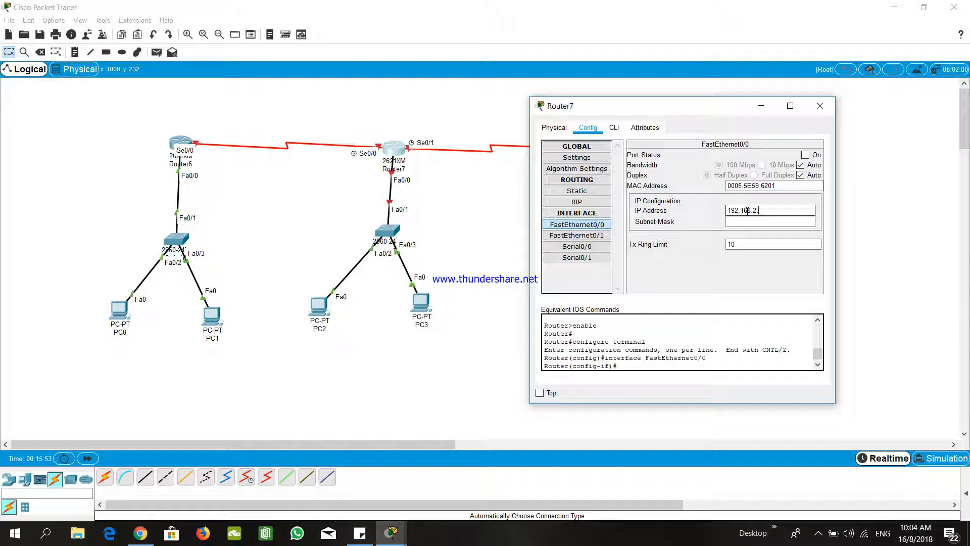
text(3)
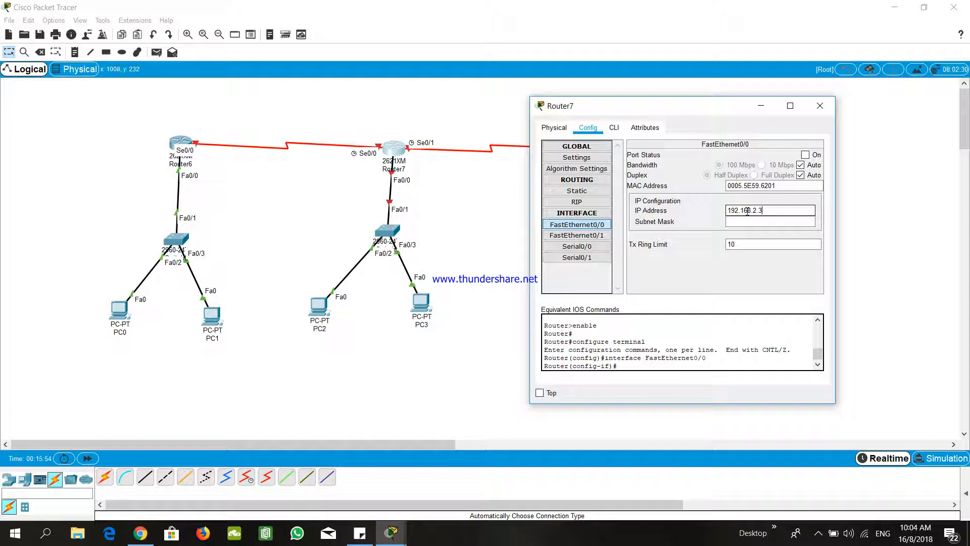
click(778, 224)
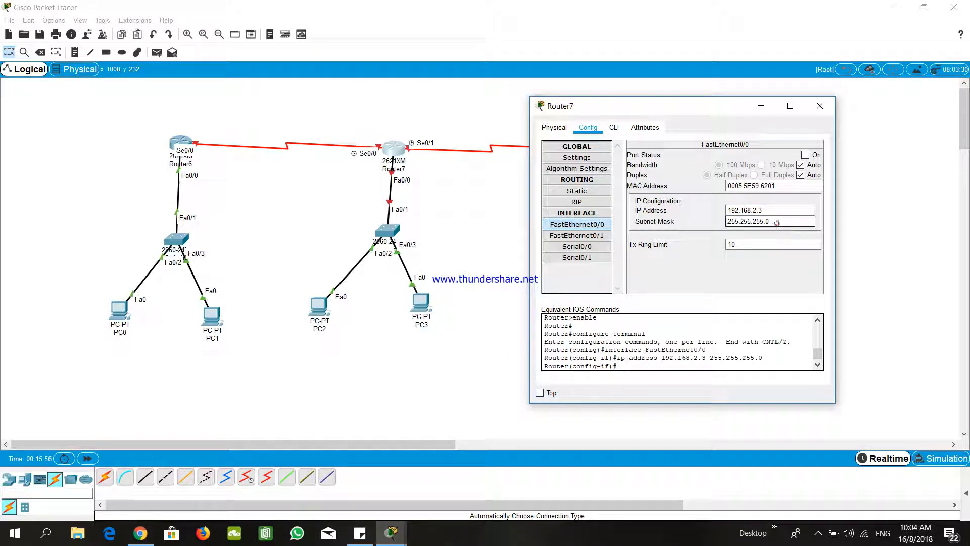
click(805, 155)
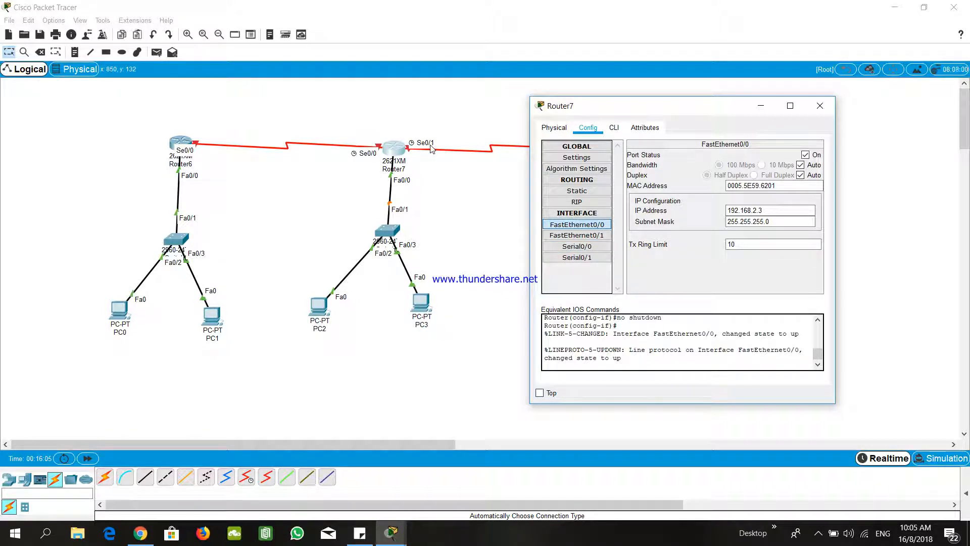
Give Router7's Serial0/0 interface the IP address 192.168.4.2 with subnet mask 255.255.255.0 and switch the port on
click(571, 247)
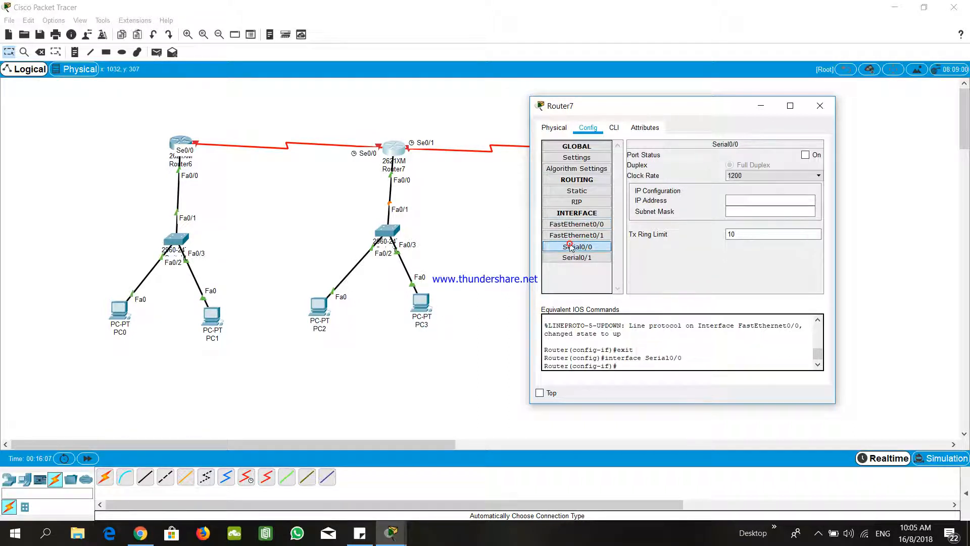
click(728, 201)
text(19)
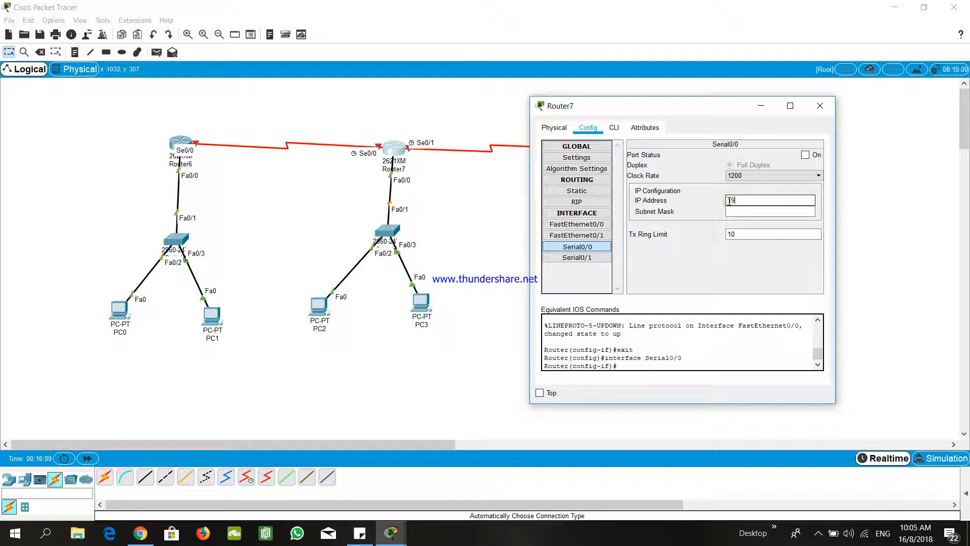
text(2.168.5.1)
click(736, 212)
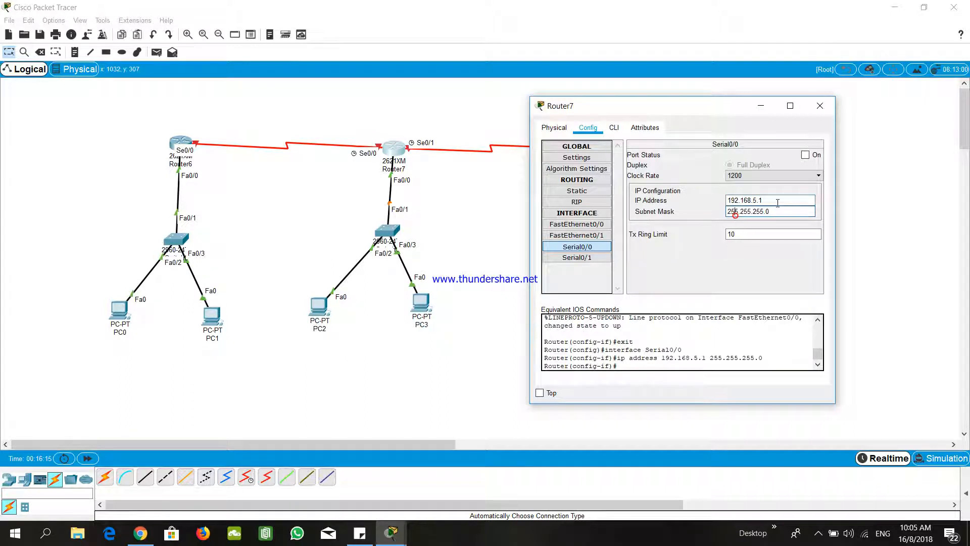
click(755, 201)
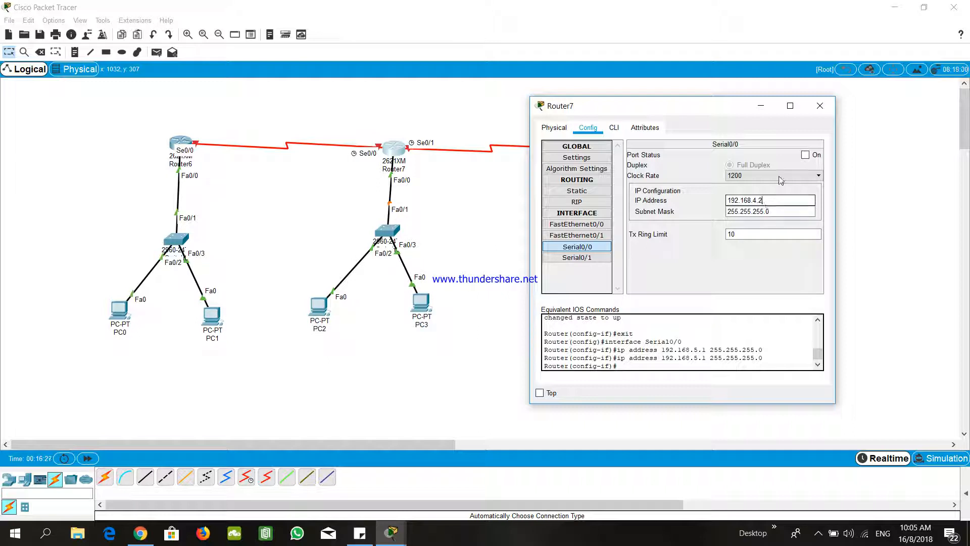
click(805, 155)
Set the clock rate of Router7's Serial0/0 interface to 128000 and close the router's window
click(799, 174)
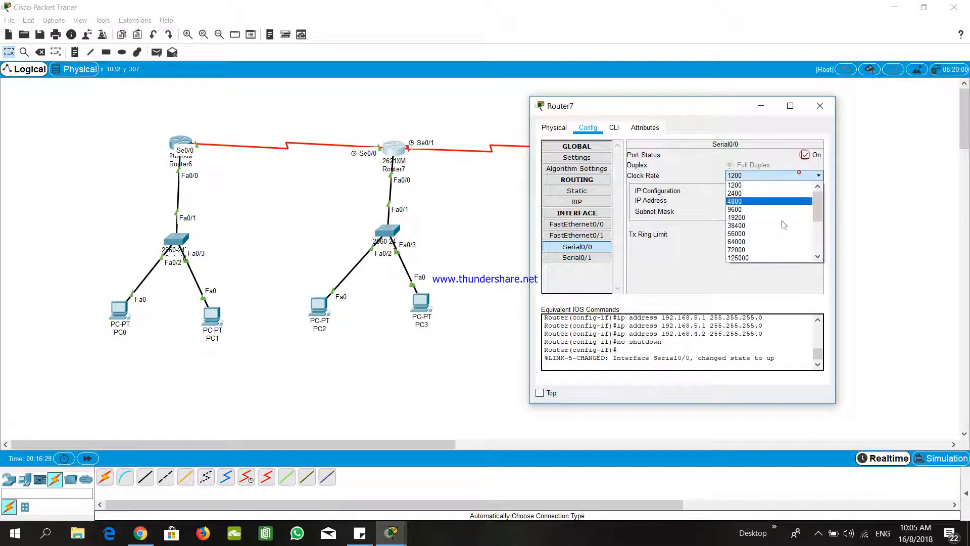
scroll(768, 254, down, 1)
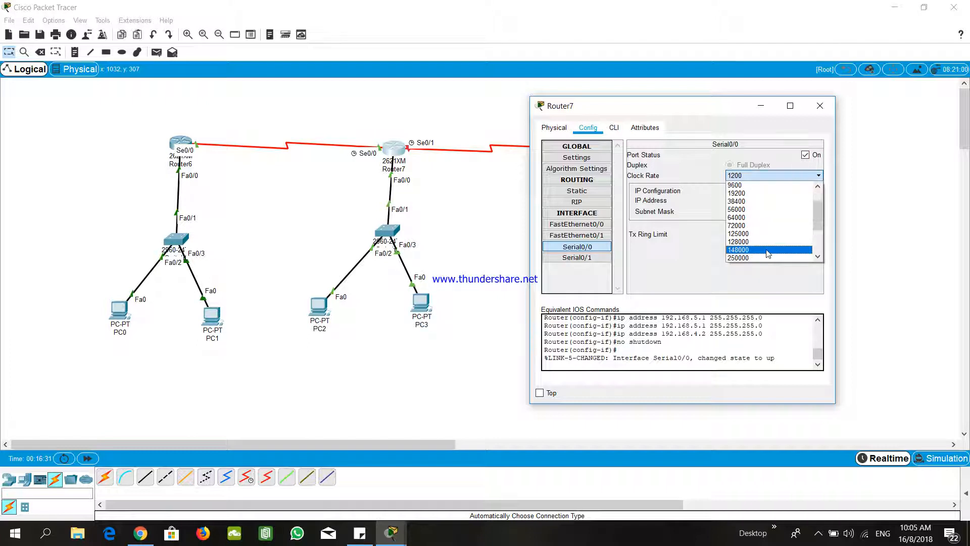
click(761, 242)
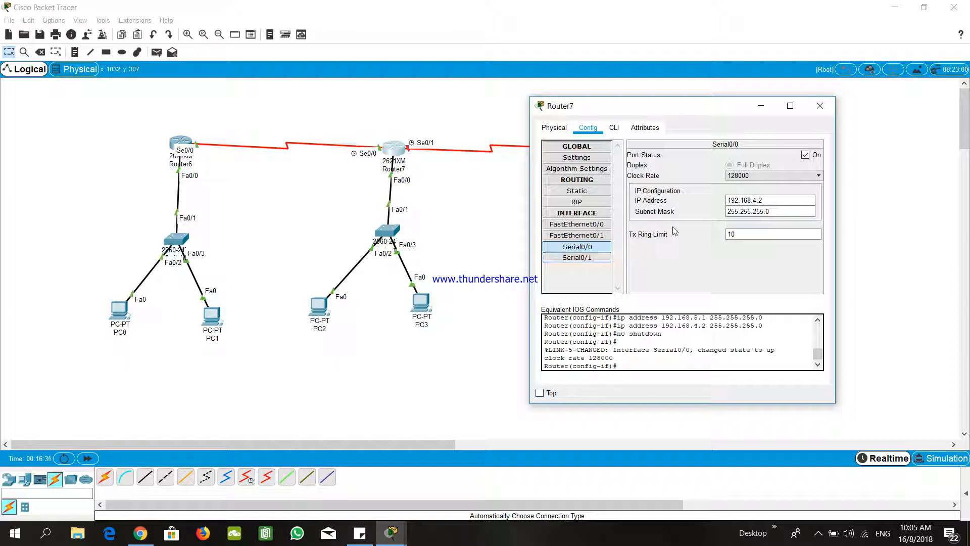
click(820, 105)
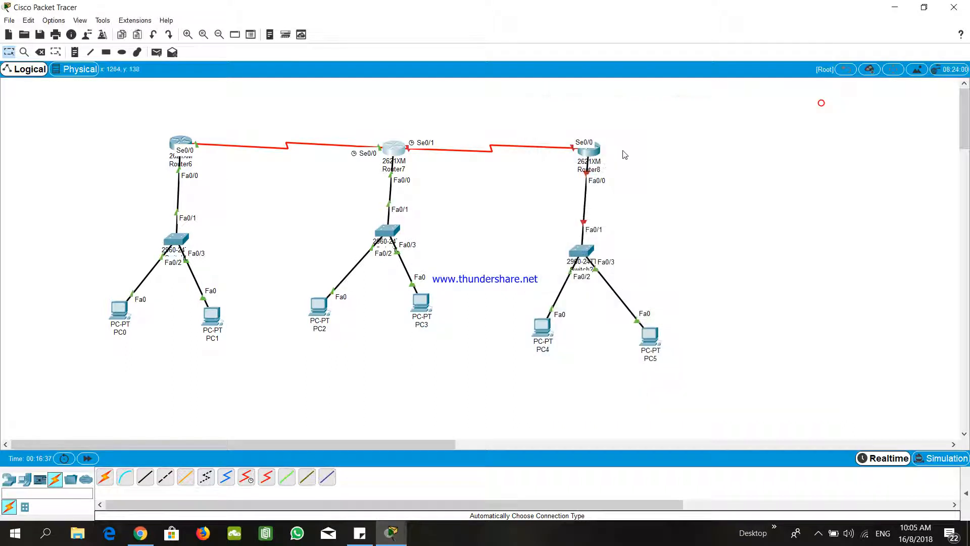
Give Router8's FastEthernet0/0 interface the IP address 192.168.3.3 with subnet mask 255.255.255.0, switch the port on, and open the Serial0/0 settings
click(588, 150)
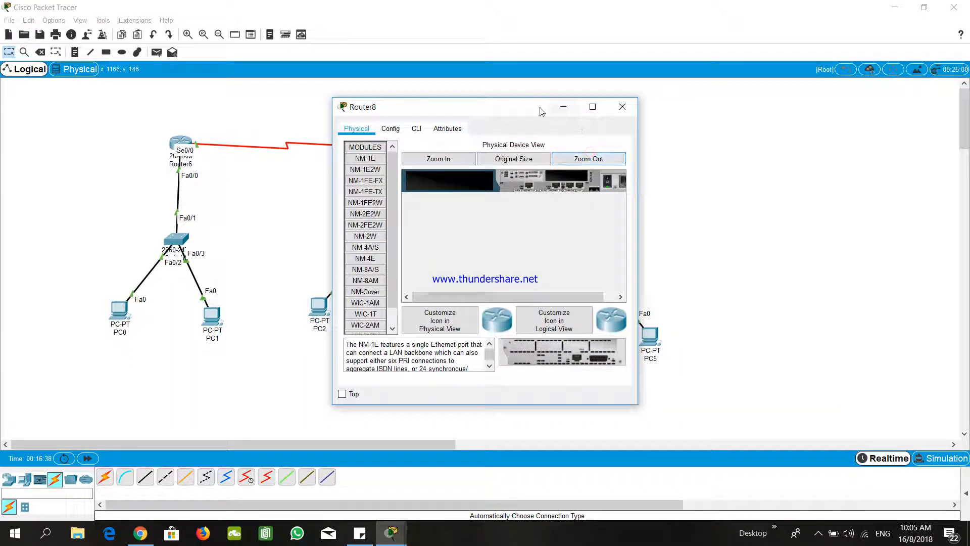
drag(541, 111, 866, 113)
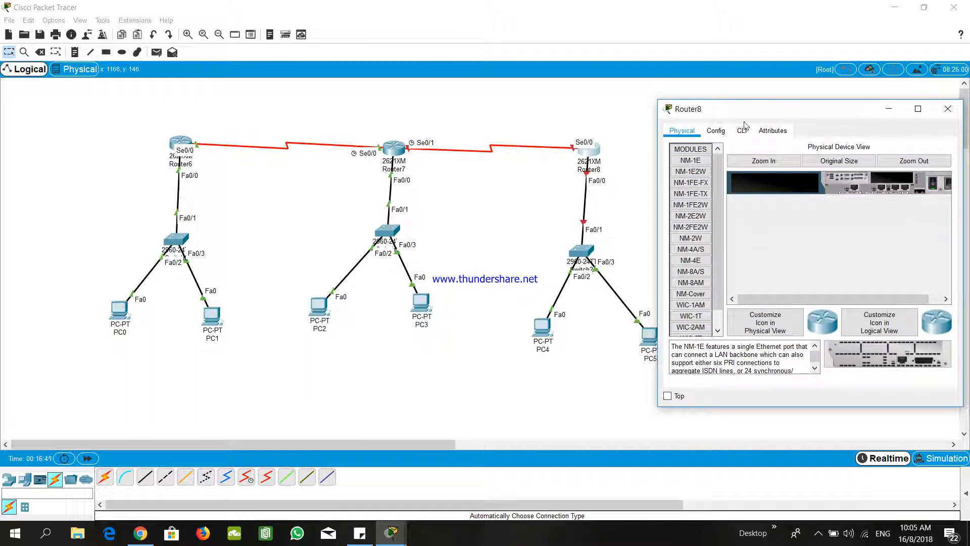
click(715, 130)
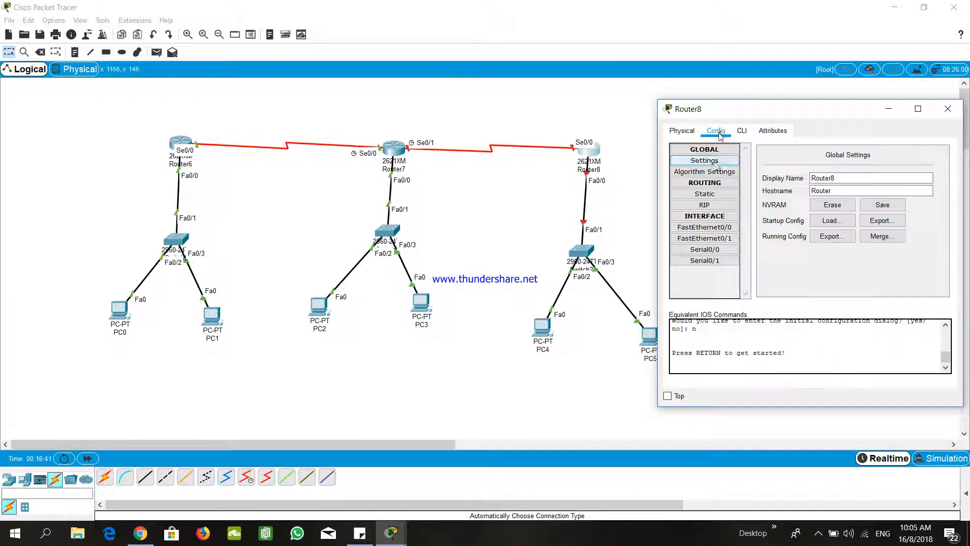
click(719, 228)
click(864, 213)
text(192.168)
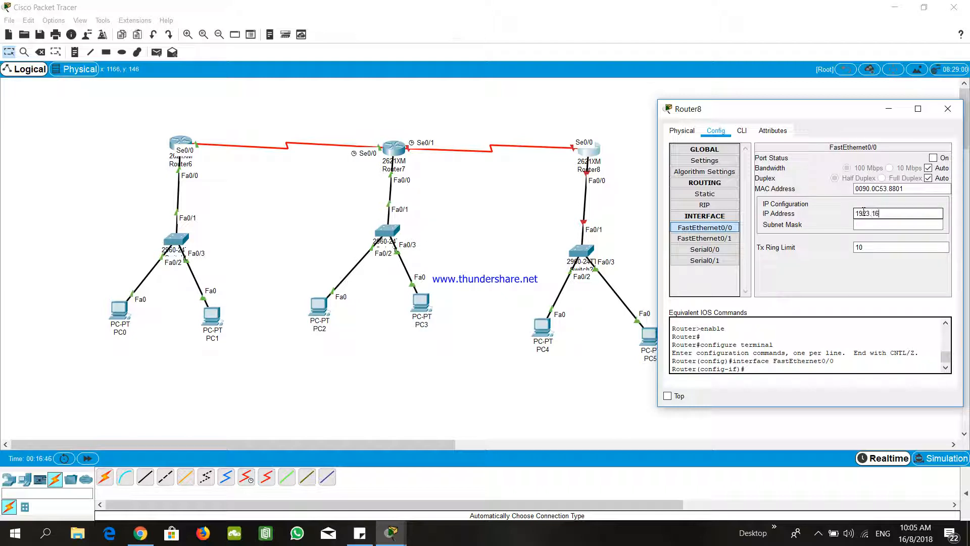
text(.)
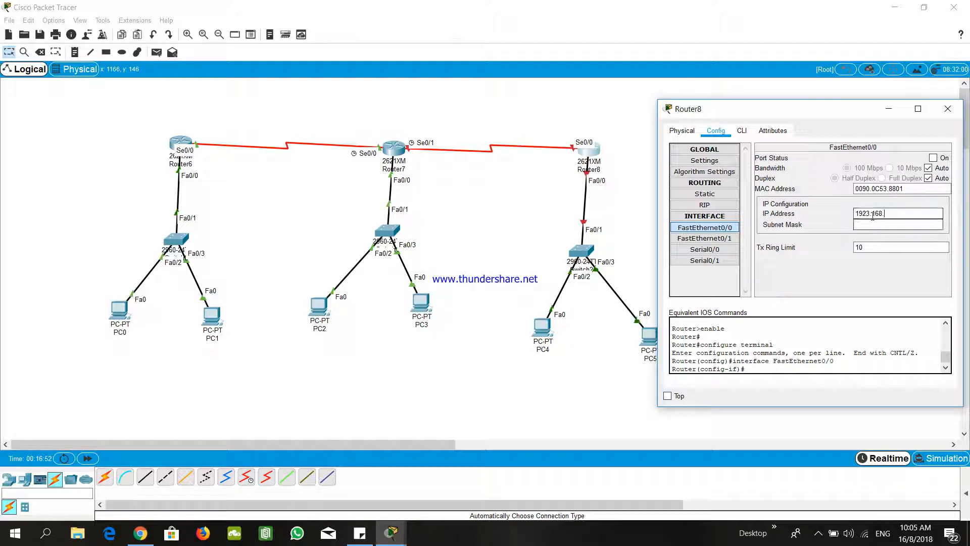
click(873, 215)
key(BackSpace)
key(BackSpace)
key(Right)
key(Right)
key(Right)
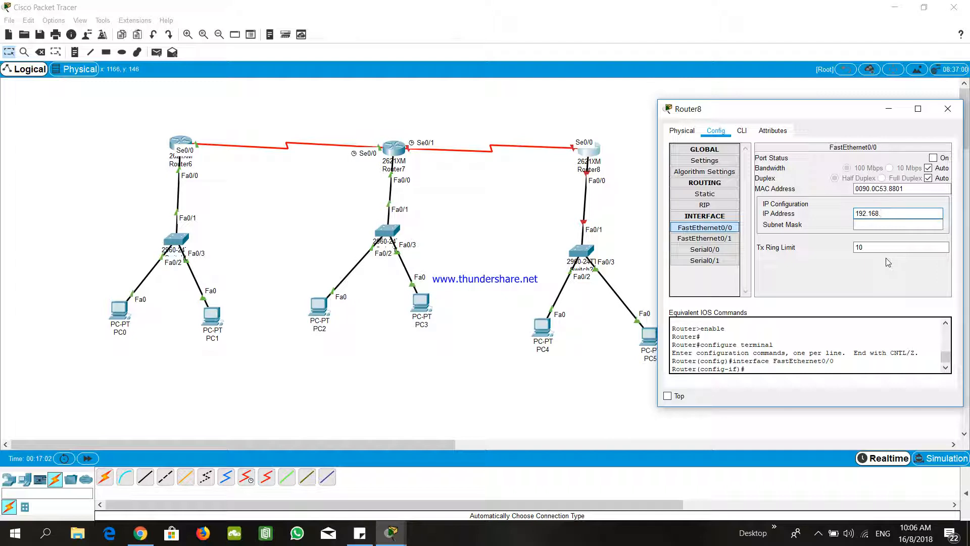
text(3.)
text(3)
click(893, 224)
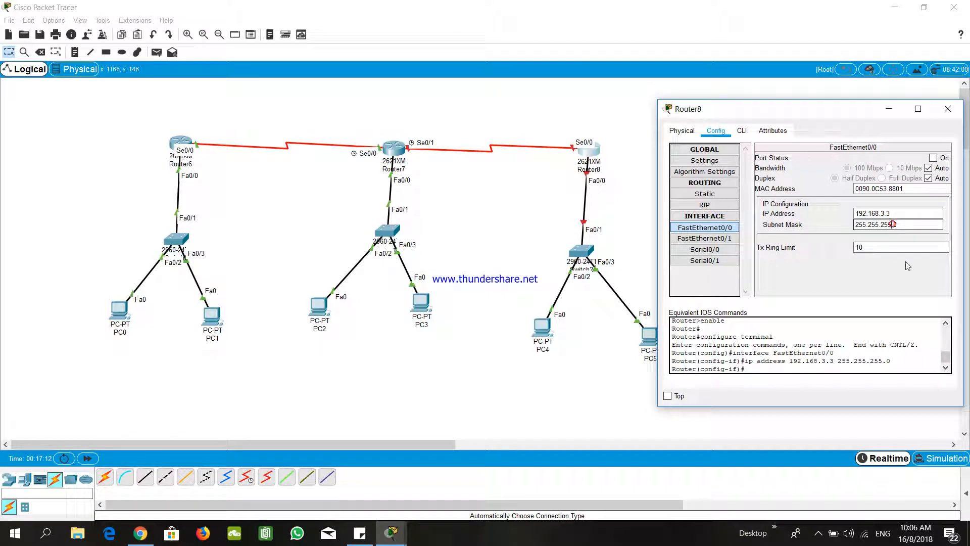
click(933, 157)
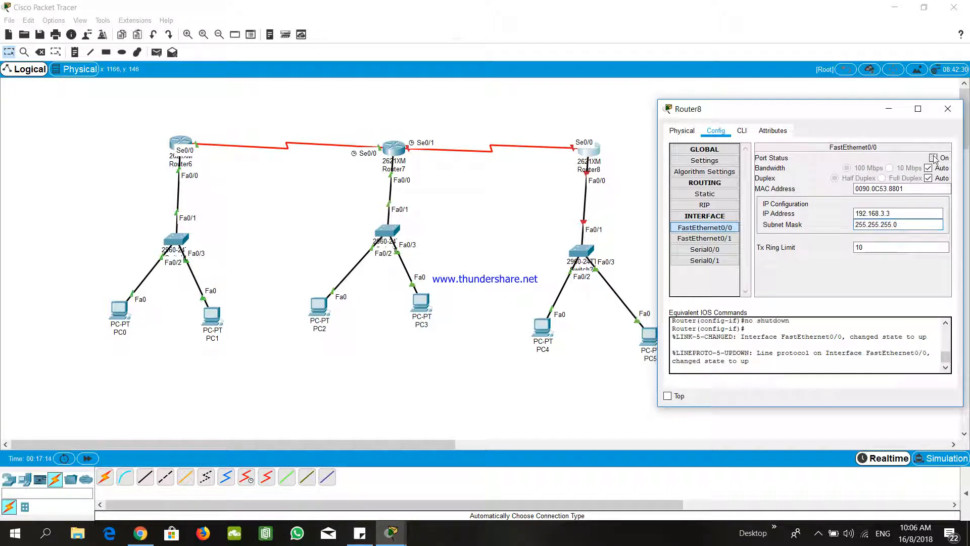
click(709, 249)
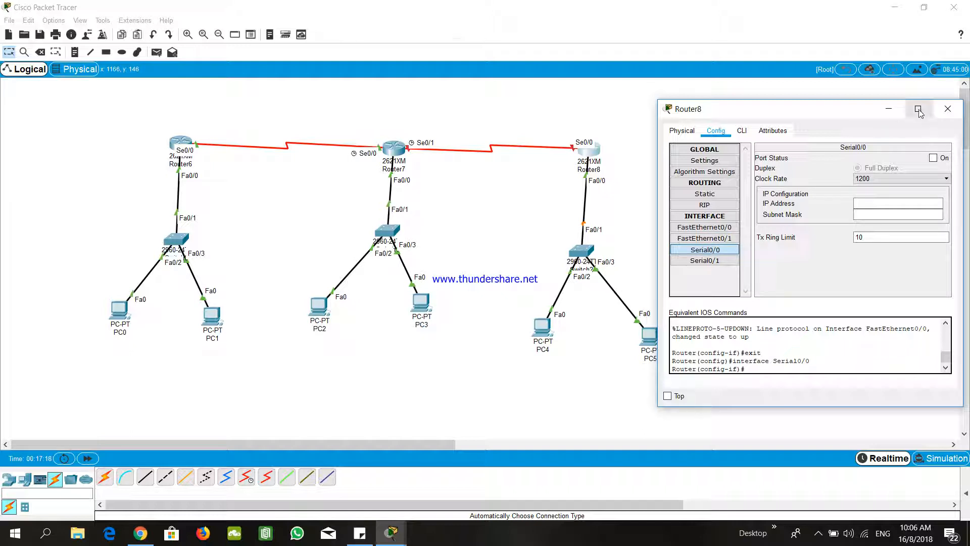
Give Router7's Serial0/1 interface the IP address 192.168.5.1 with subnet mask 255.255.255.0 and switch the port on
click(393, 152)
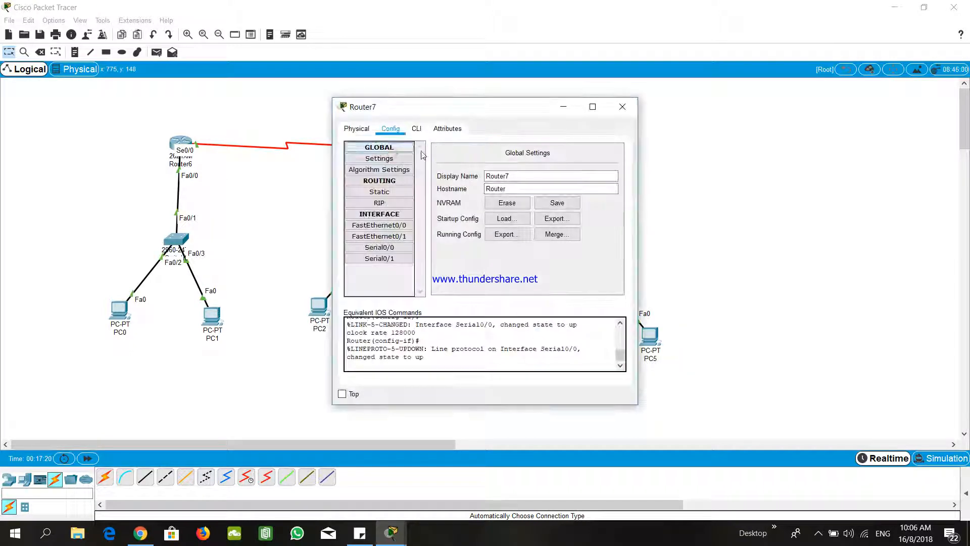
click(393, 259)
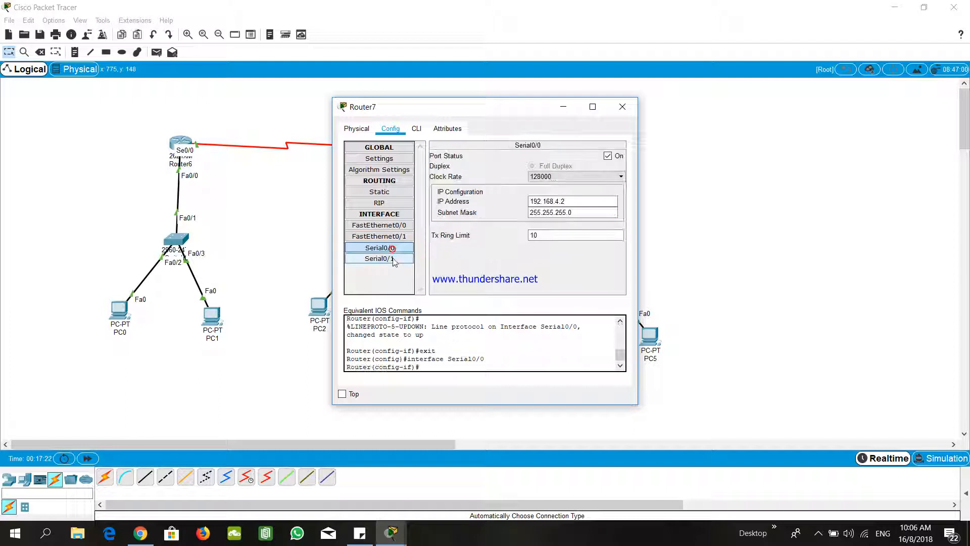
drag(458, 110, 678, 133)
click(754, 224)
text(168)
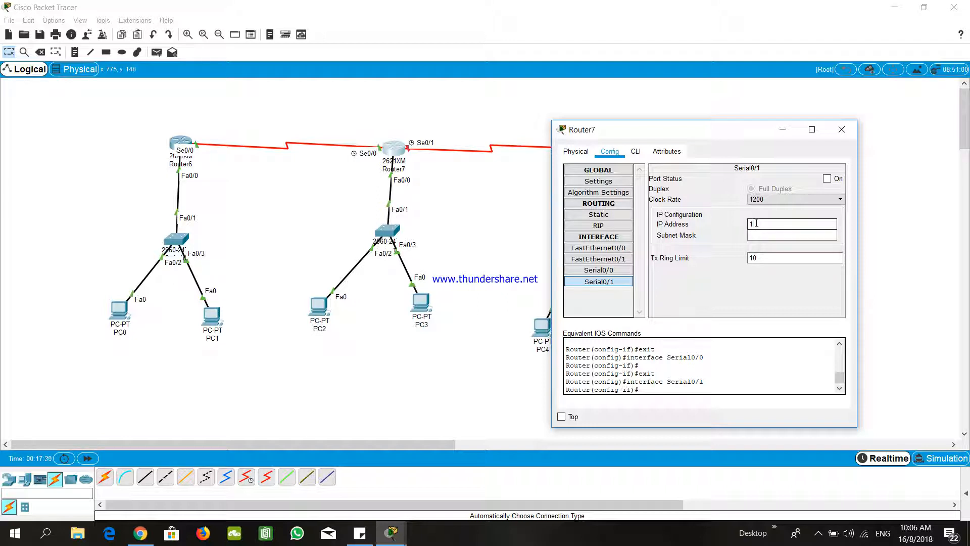
text(68.5.1)
click(796, 236)
click(827, 178)
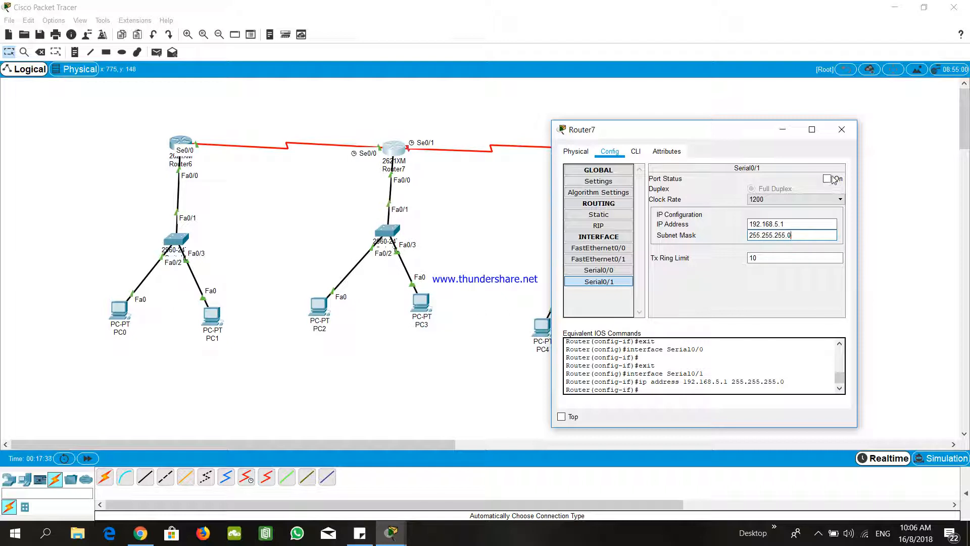
Set the clock rate of Router7's Serial0/1 interface to 128000 and close the router's window
click(810, 199)
scroll(784, 262, down, 1)
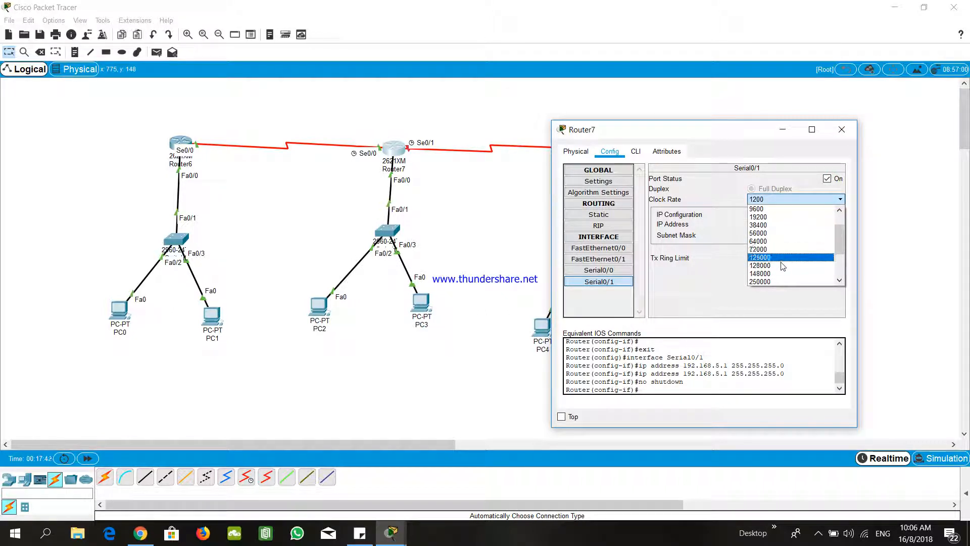
click(784, 264)
click(842, 129)
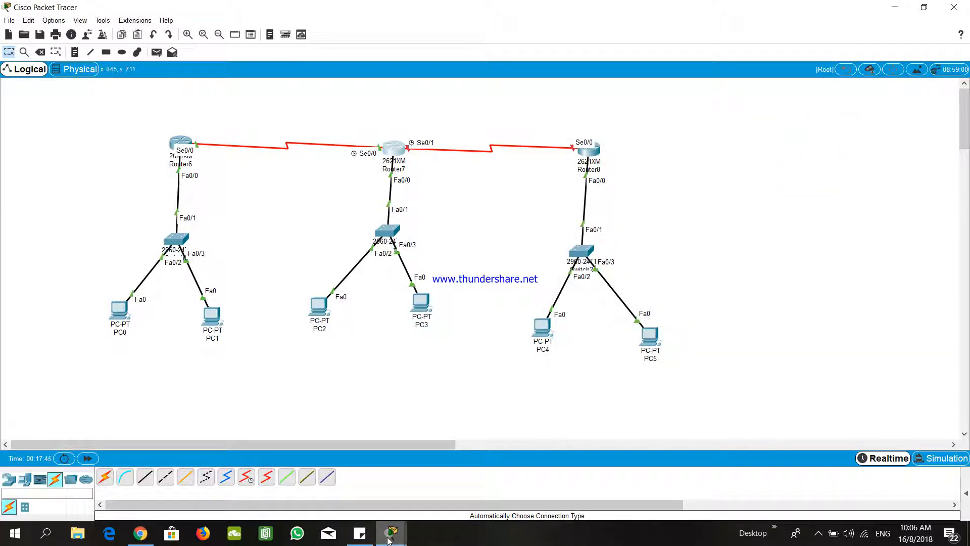
Give Router8's Serial0/0 interface a 128000 clock rate and the IP address 192.168.5.2 with subnet mask 255.255.255.0, and switch the port on
mouse_move(392, 533)
click(456, 498)
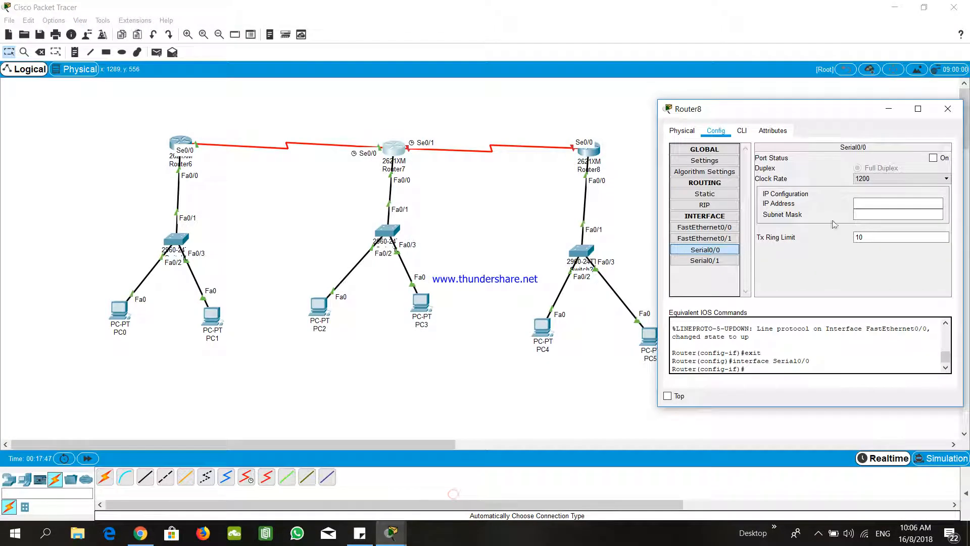
click(873, 180)
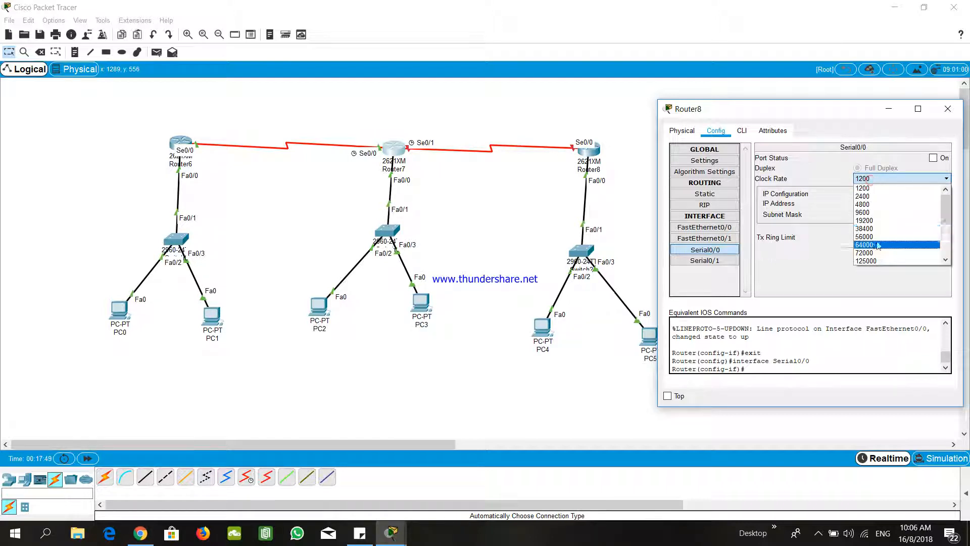
click(882, 245)
click(891, 204)
text(192.168.5.2)
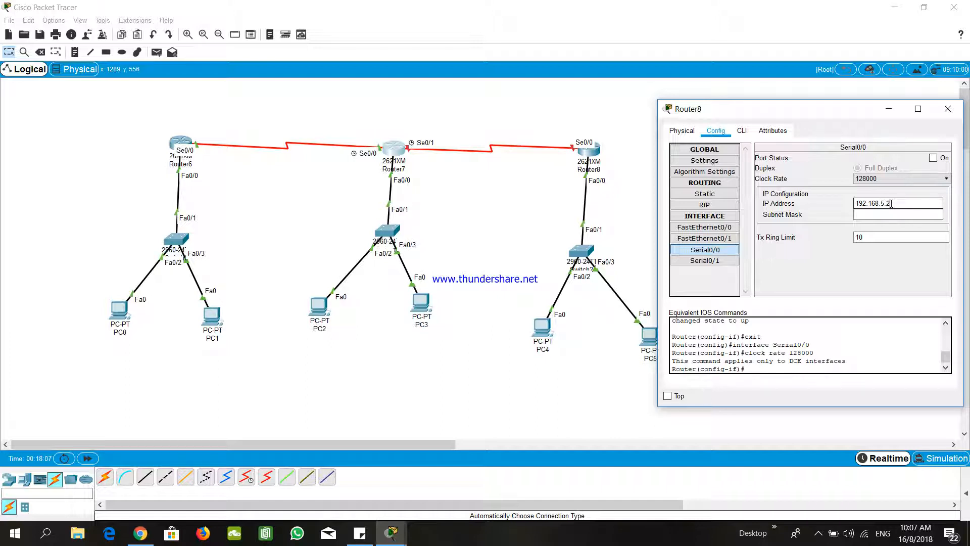
click(892, 214)
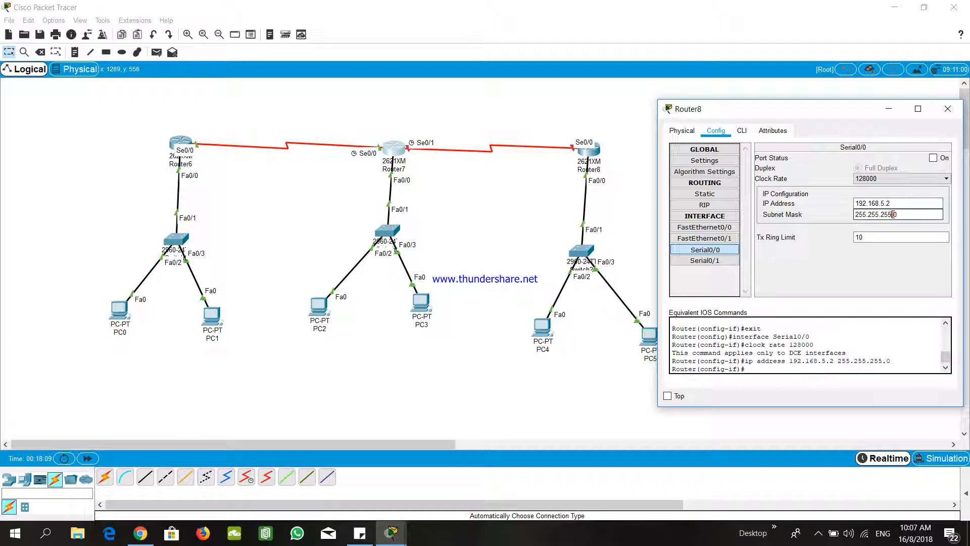
click(934, 158)
Reopen Router8's Serial0/0 settings, set the clock rate to 128000 and close the router's window
click(704, 227)
click(700, 250)
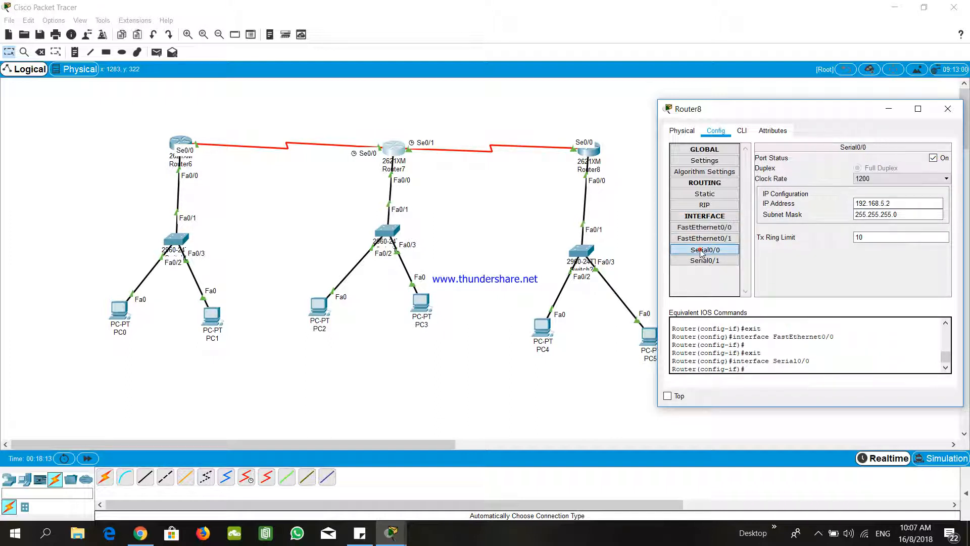
click(892, 179)
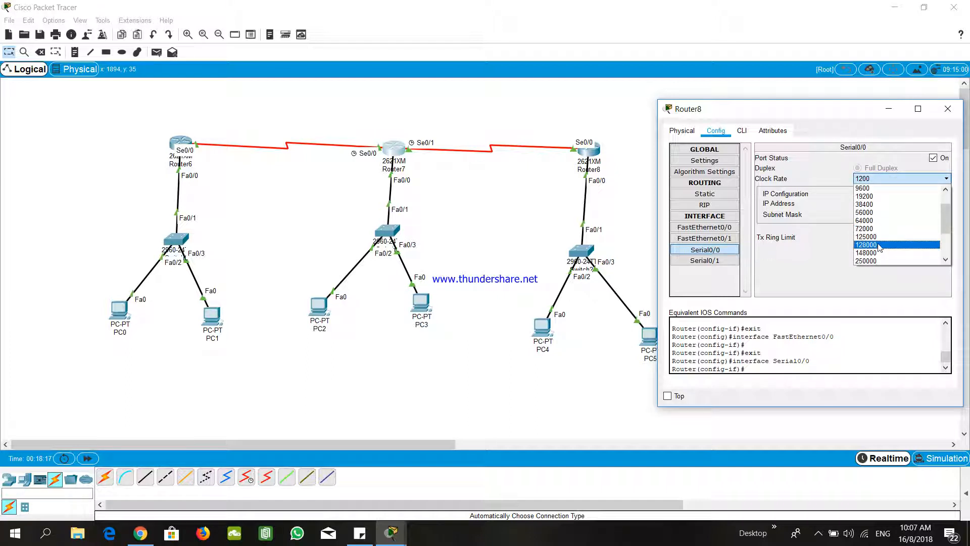
click(885, 245)
click(948, 111)
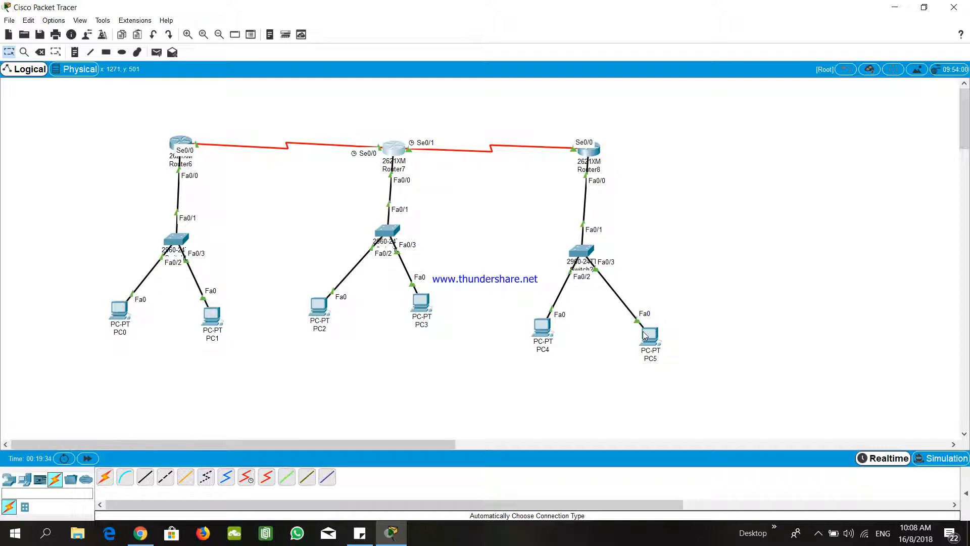
Tidy the topology by moving PC4, PC5, PC1 and PC0 slightly closer to their switches
mouse_move(644, 335)
mouse_move(115, 317)
drag(552, 336, 540, 320)
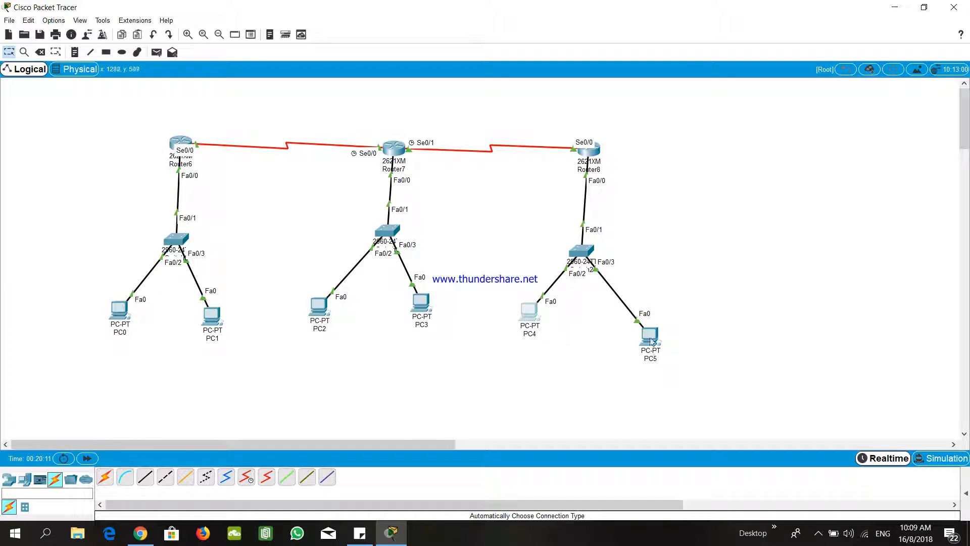
drag(650, 339, 638, 316)
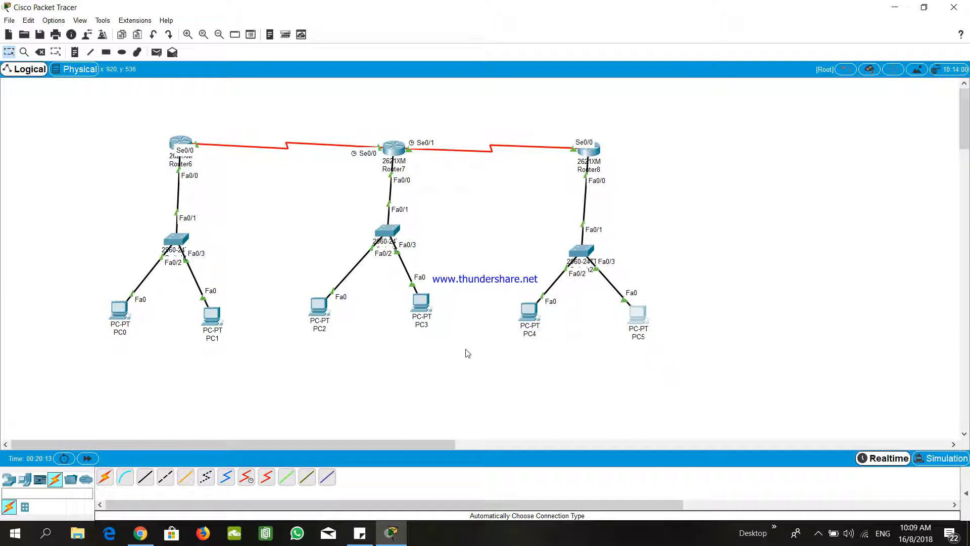
drag(211, 316, 212, 304)
drag(116, 330, 115, 323)
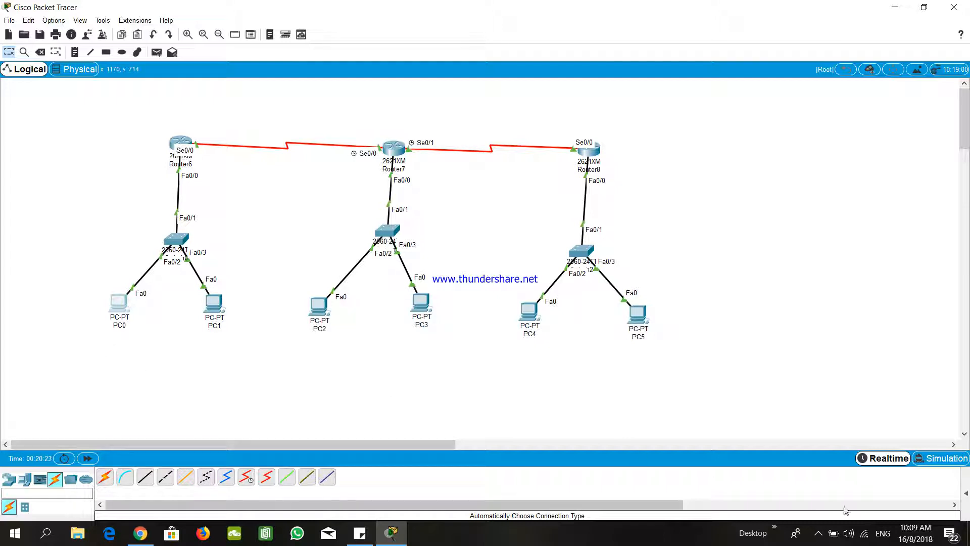
click(818, 533)
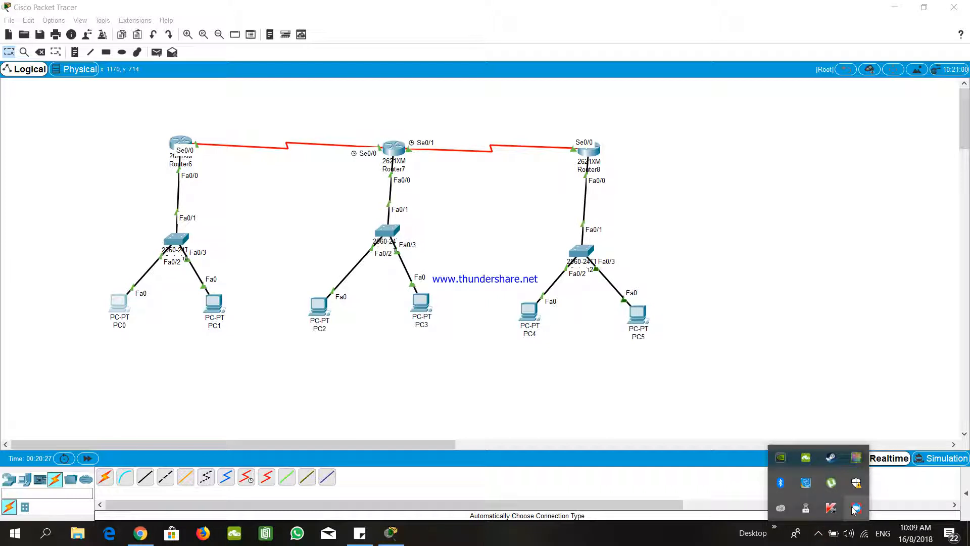
right_click(854, 508)
click(895, 441)
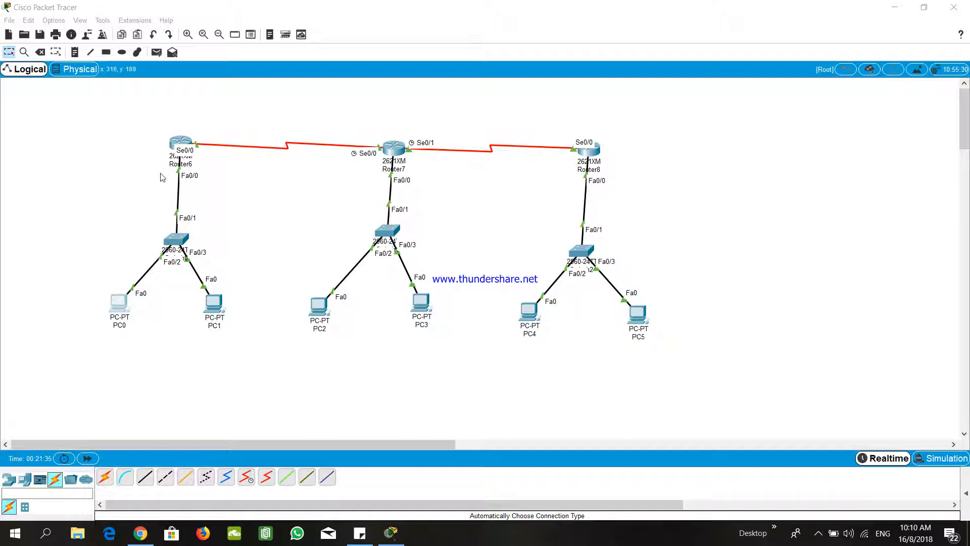
Open Router6's static route settings and move its window clear of the network diagram
click(183, 145)
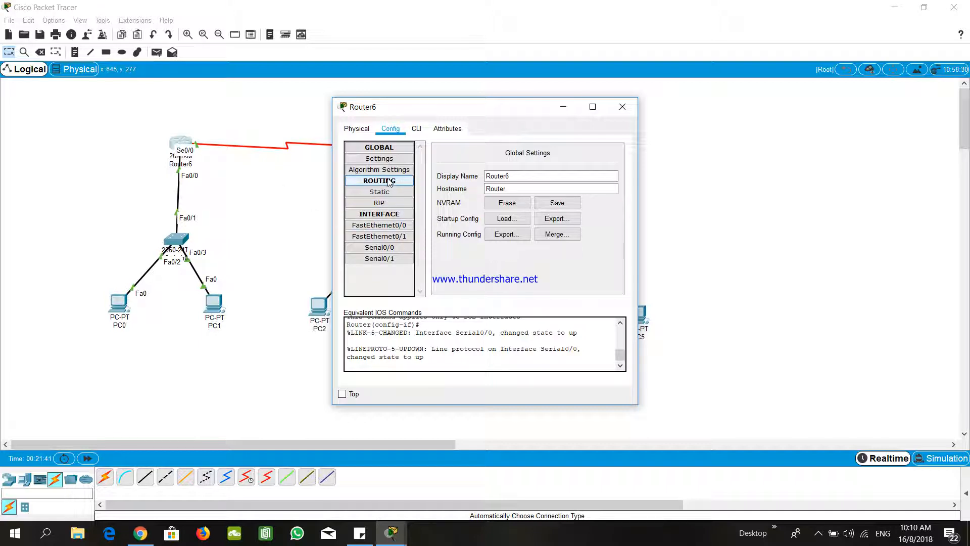
click(399, 192)
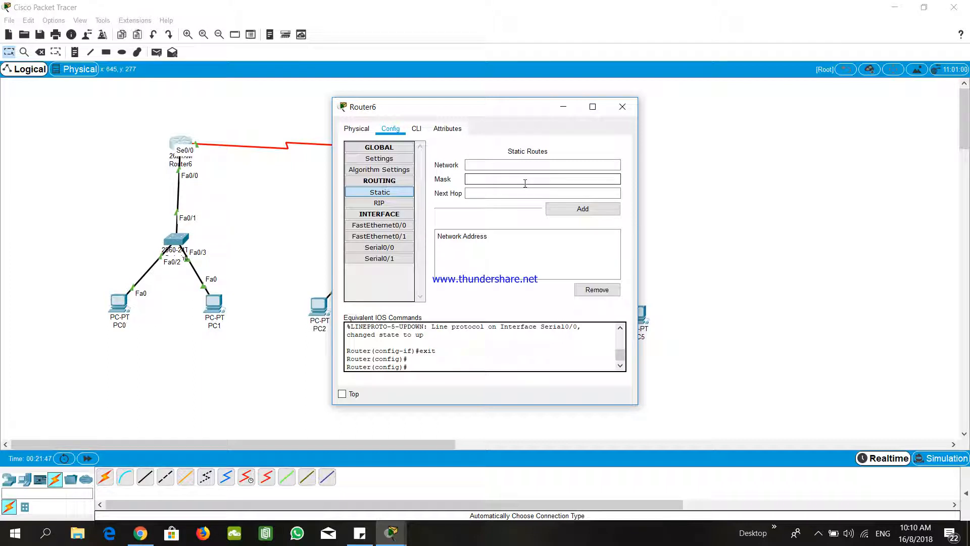
click(490, 167)
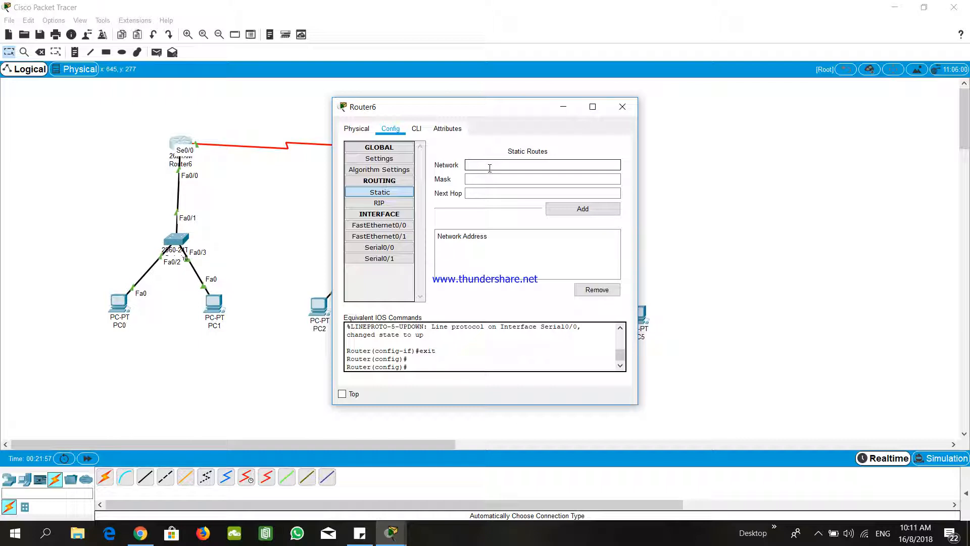
click(469, 184)
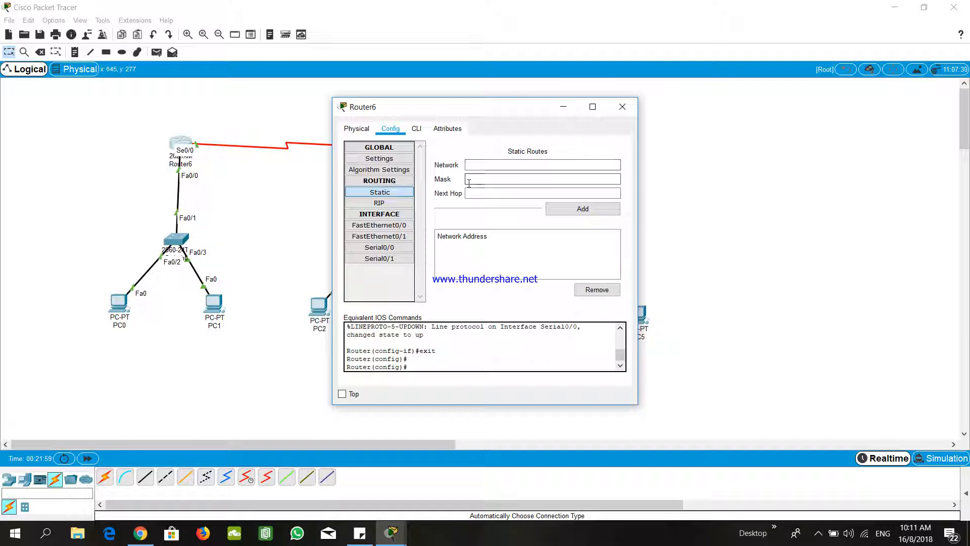
click(483, 167)
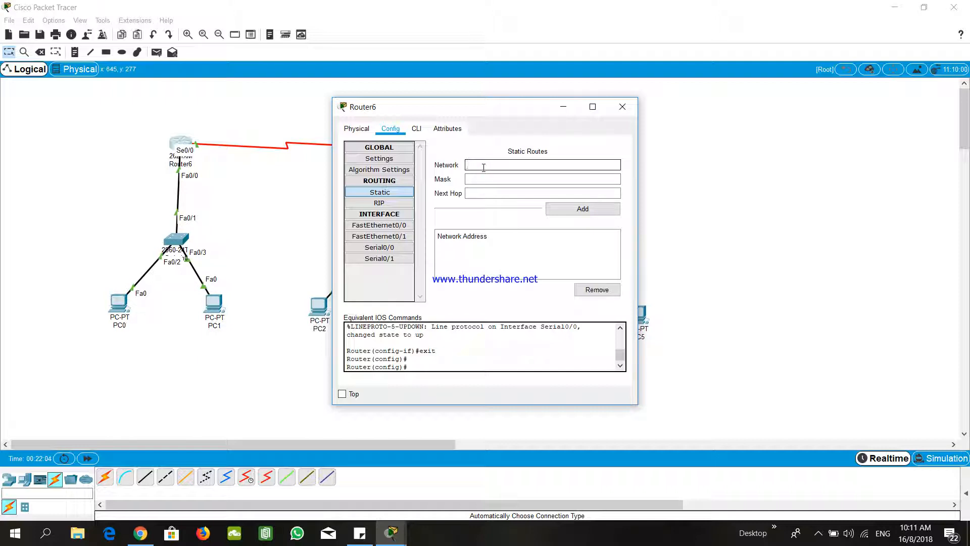
drag(470, 108, 791, 105)
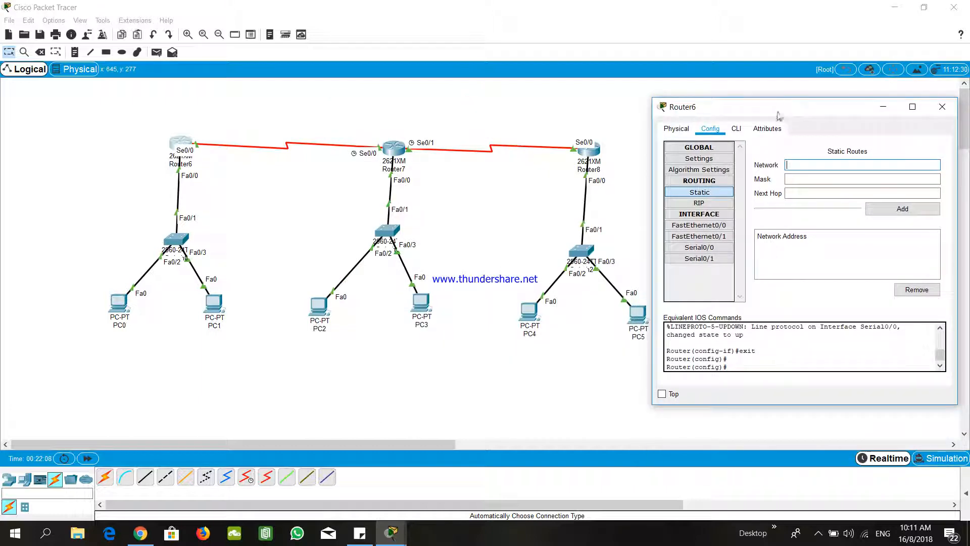
Move Router7 slightly up and to the left in the diagram, and bring Router6's window back to the front
drag(386, 150, 380, 147)
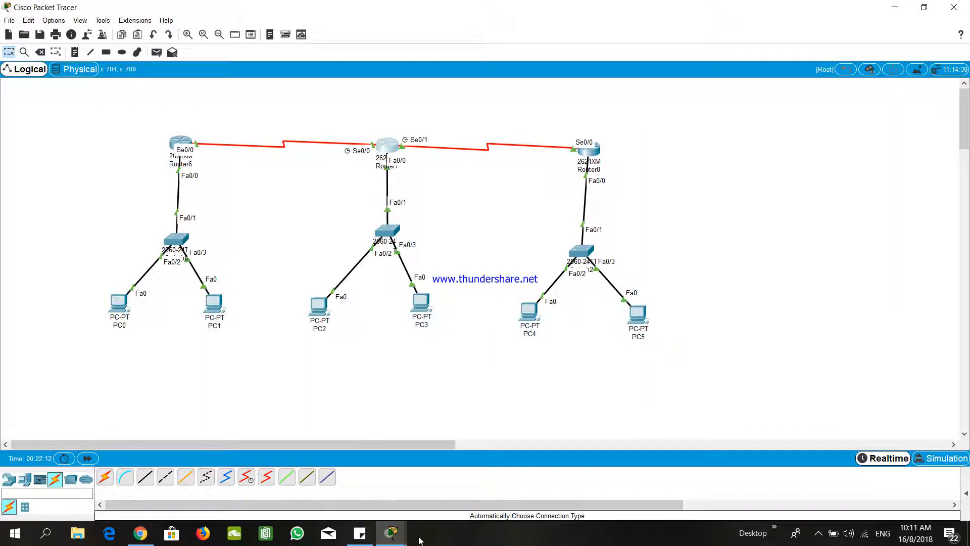
mouse_move(403, 538)
click(436, 488)
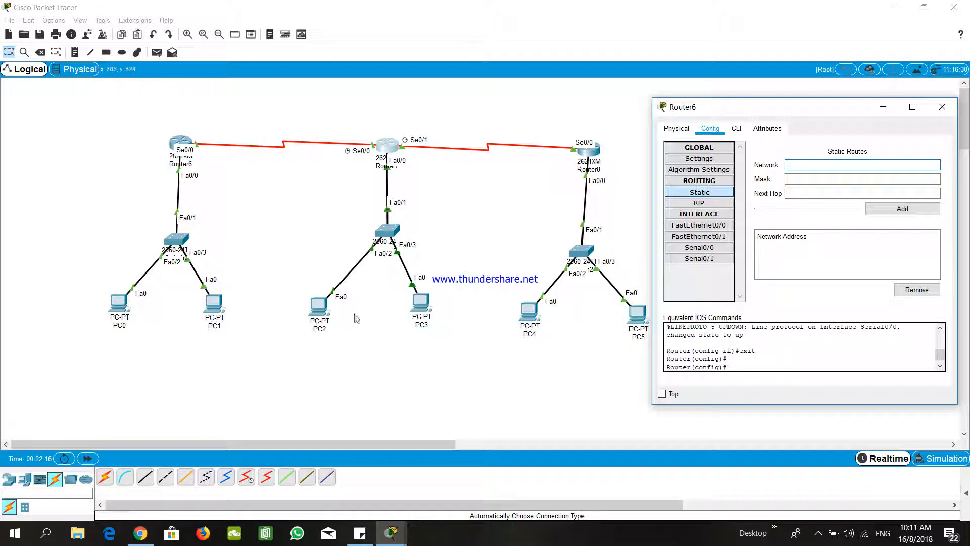
Add a static route on Router6 to network 192.168.2.0 with mask 255.255.255.0 and next hop 192.168.4.2
click(860, 165)
text(192)
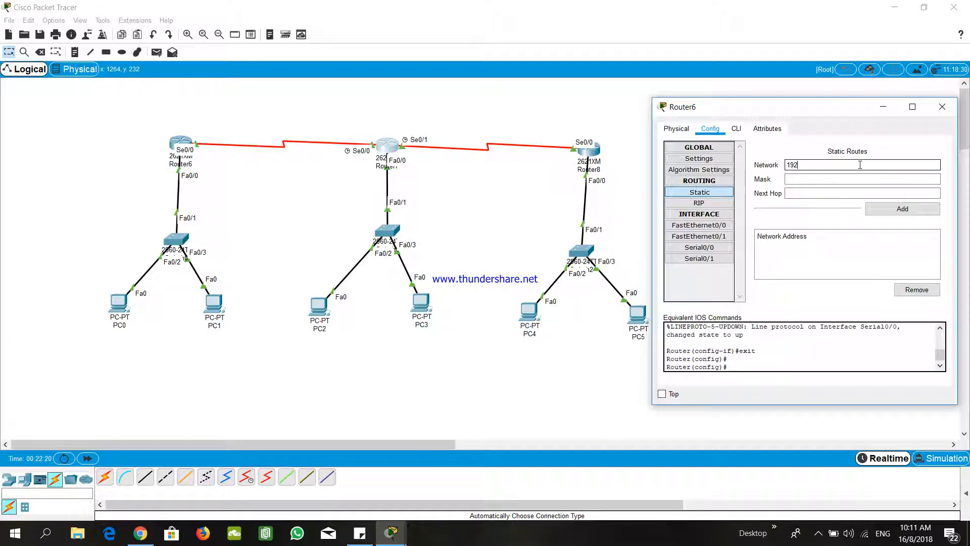
text(.168.2.)
click(845, 179)
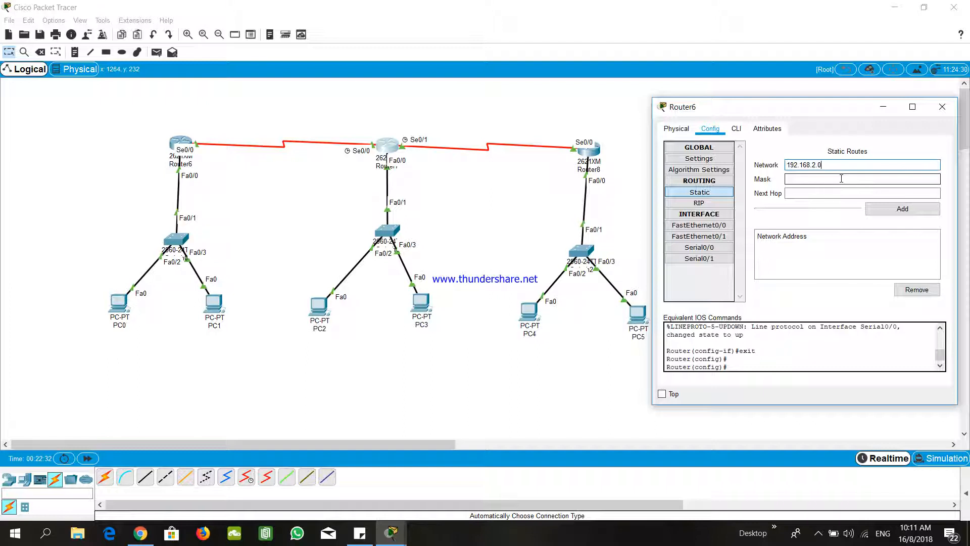
click(806, 175)
text(255)
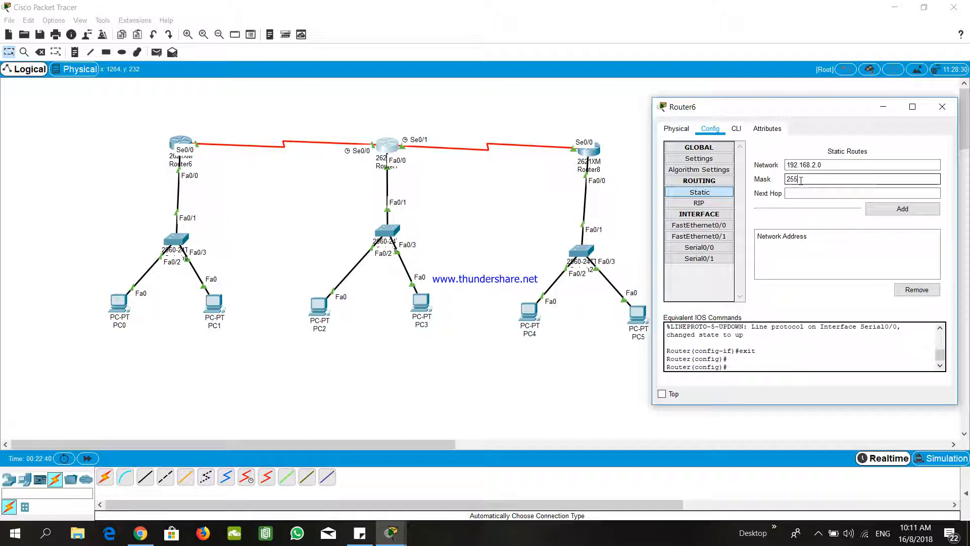
text(.255.255.0)
key(Tab)
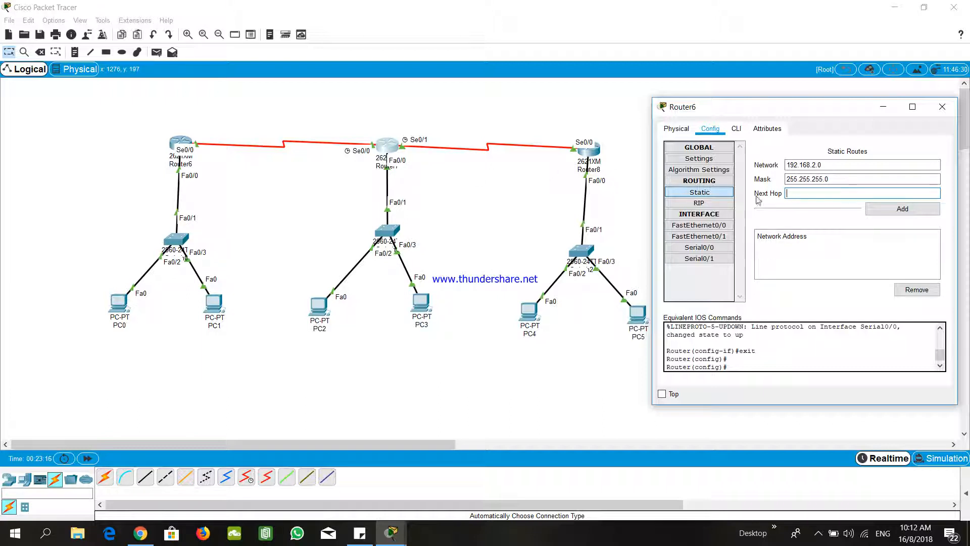
text(192.168.)
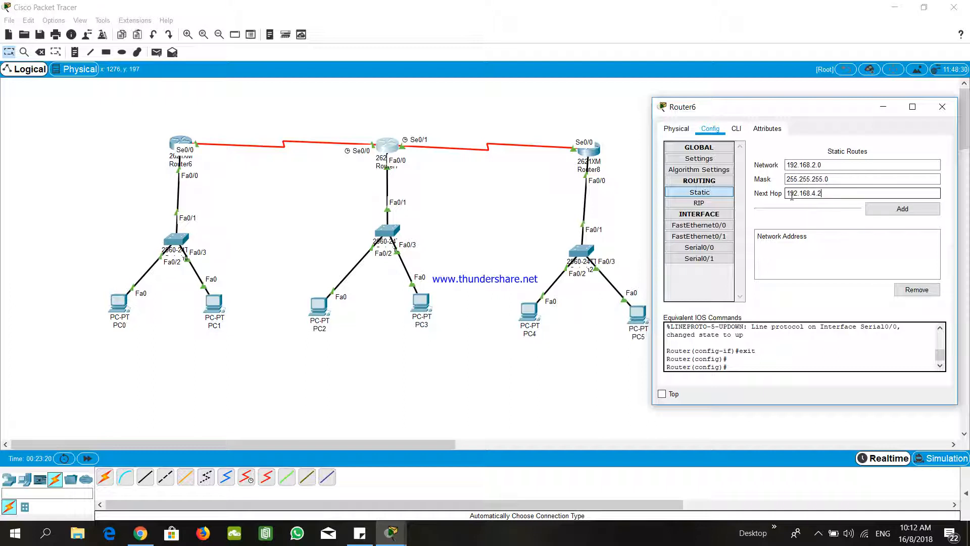
text(4.2)
click(912, 215)
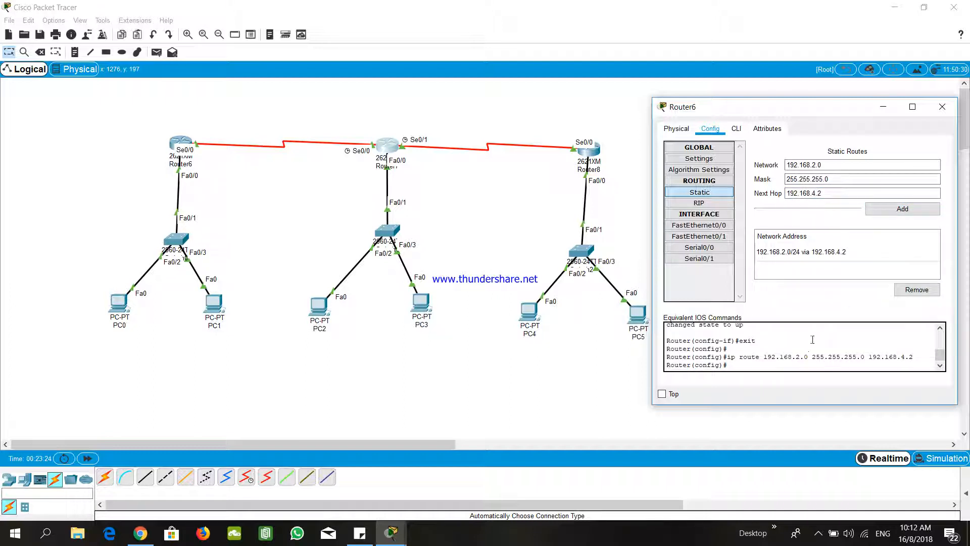
scroll(814, 330, up, 3)
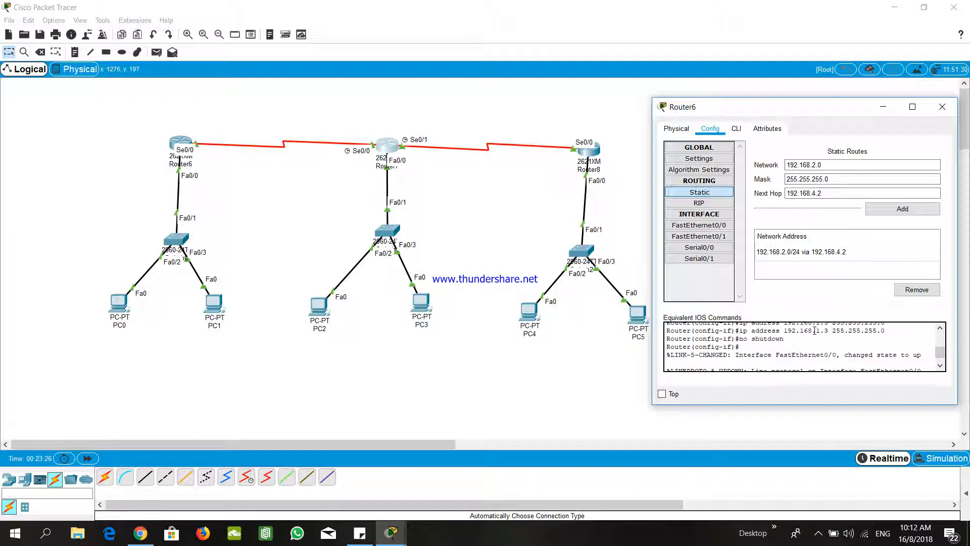
scroll(815, 333, up, 3)
scroll(814, 334, up, 5)
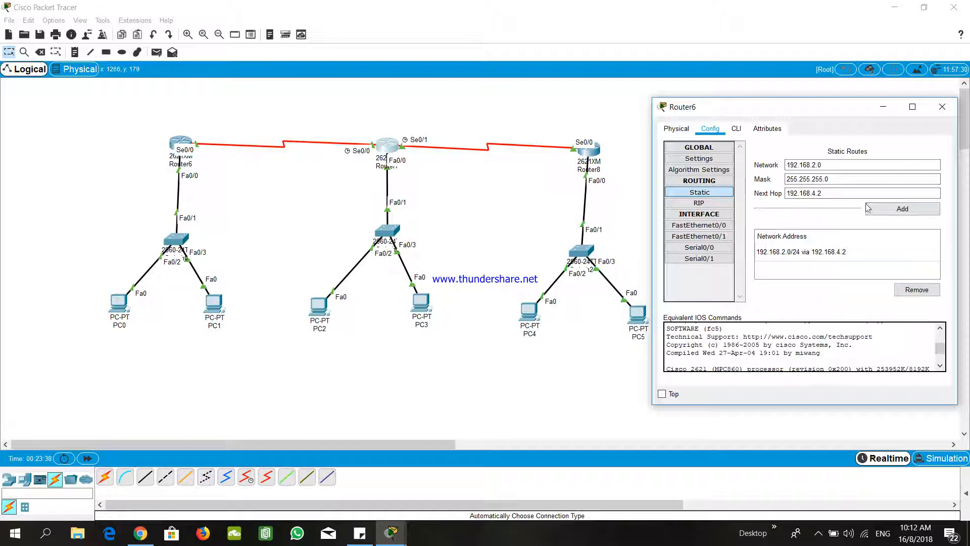
Add a second static route on Router6 to network 192.168.3.0 with mask 255.255.255.0 and next hop 192.168.4.2
click(850, 165)
key(Left)
key(Left)
key(BackSpace)
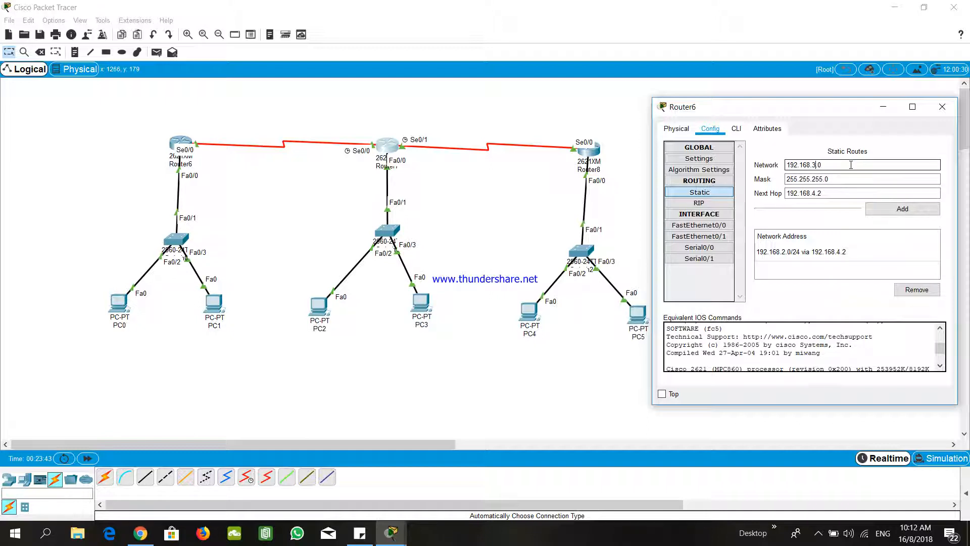
click(819, 193)
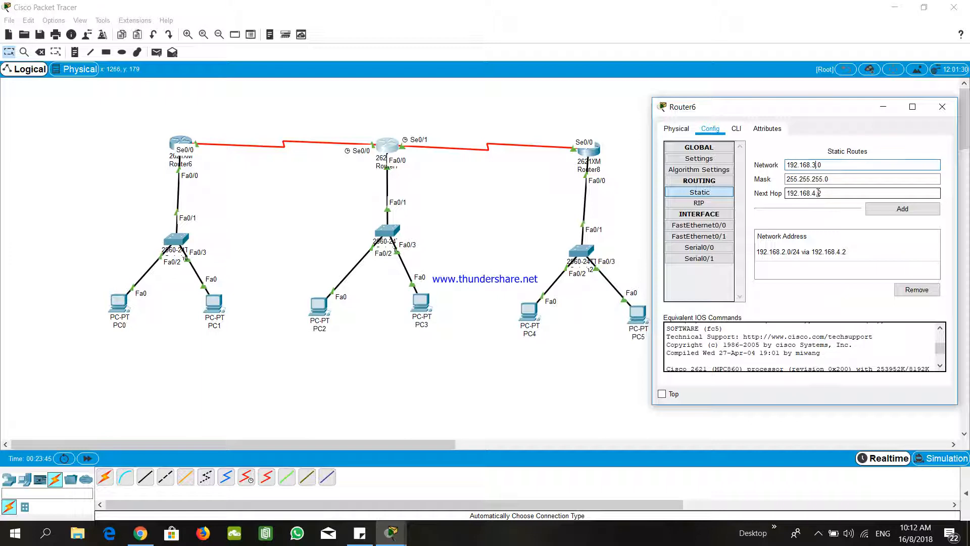
key(BackSpace)
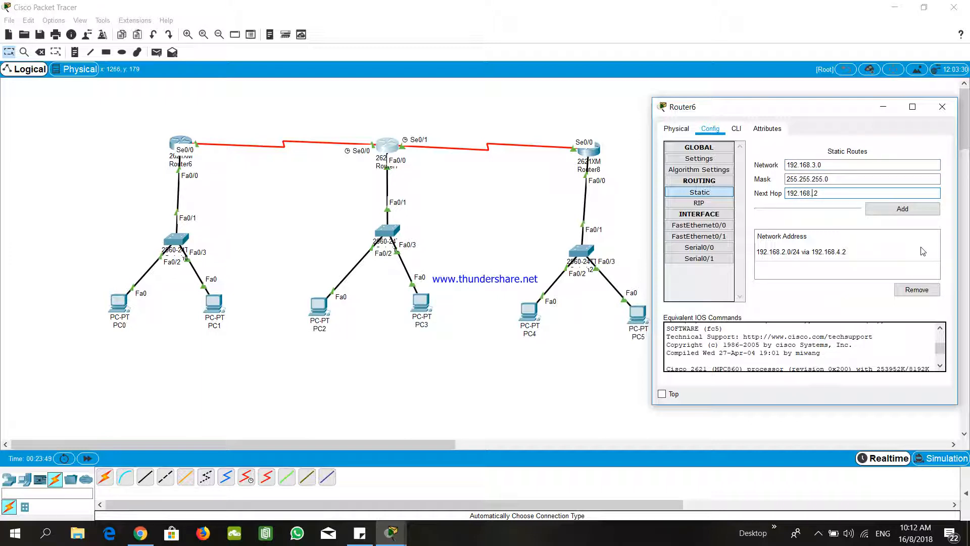
text(5)
text(4.)
click(875, 211)
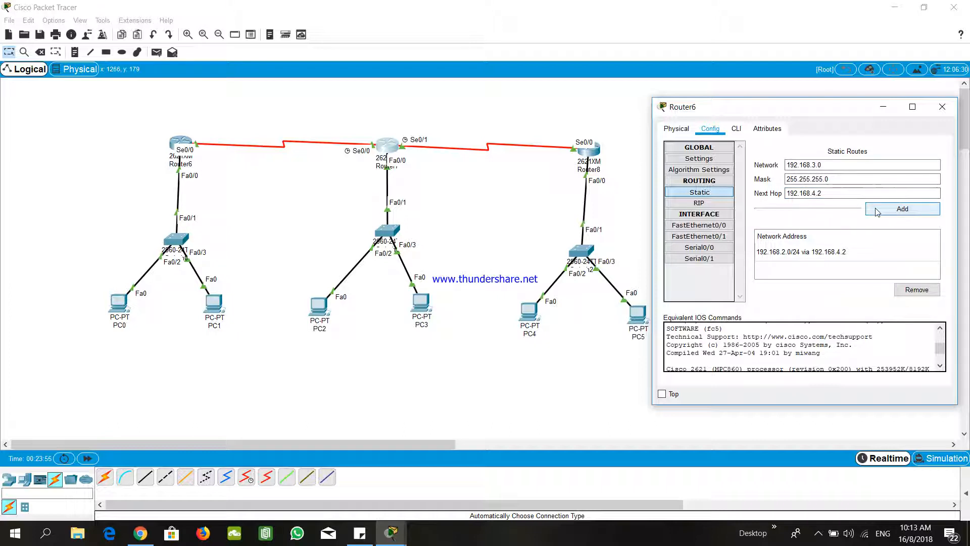
click(876, 212)
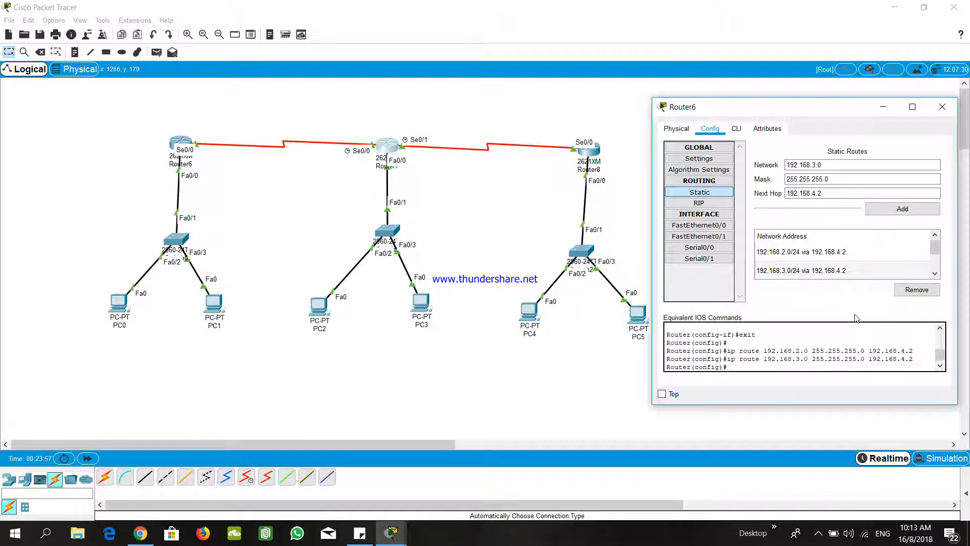
scroll(856, 272, down, 3)
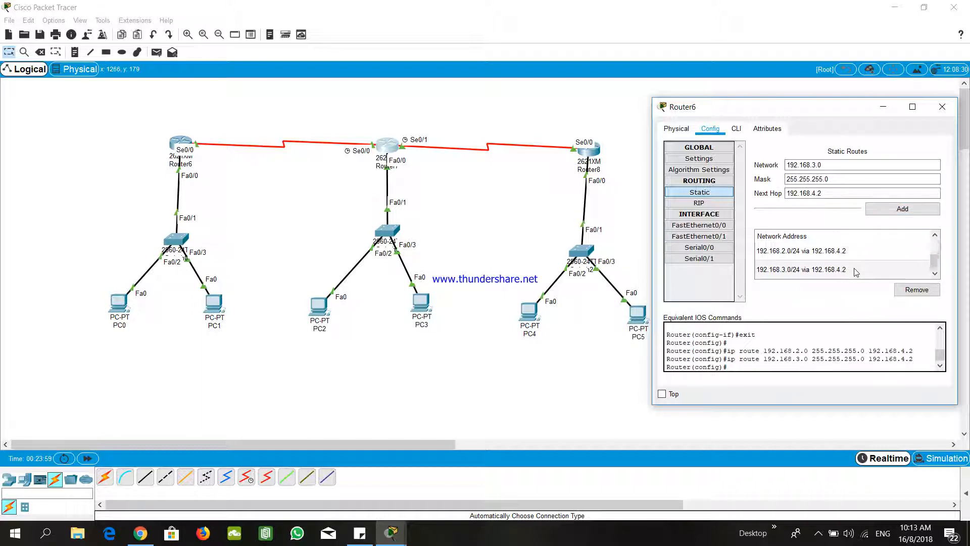
scroll(856, 273, up, 2)
scroll(856, 272, down, 2)
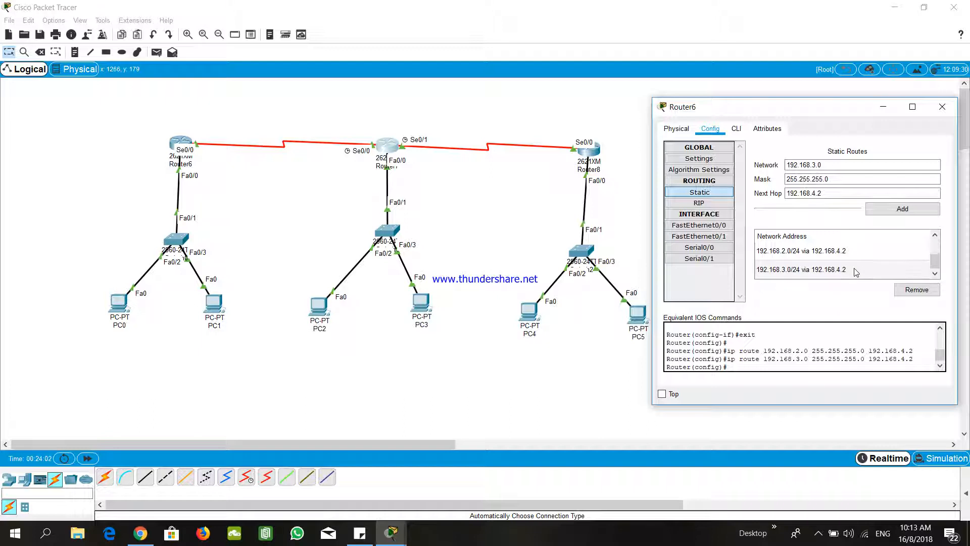
Close Router6's window, open Router7's static route settings and move its window clear of the routers in the diagram
click(941, 106)
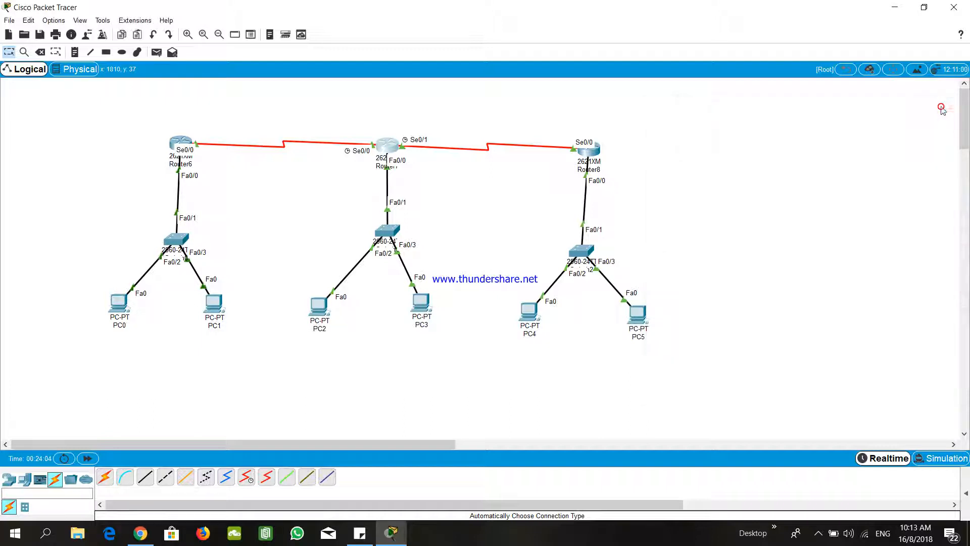
click(389, 147)
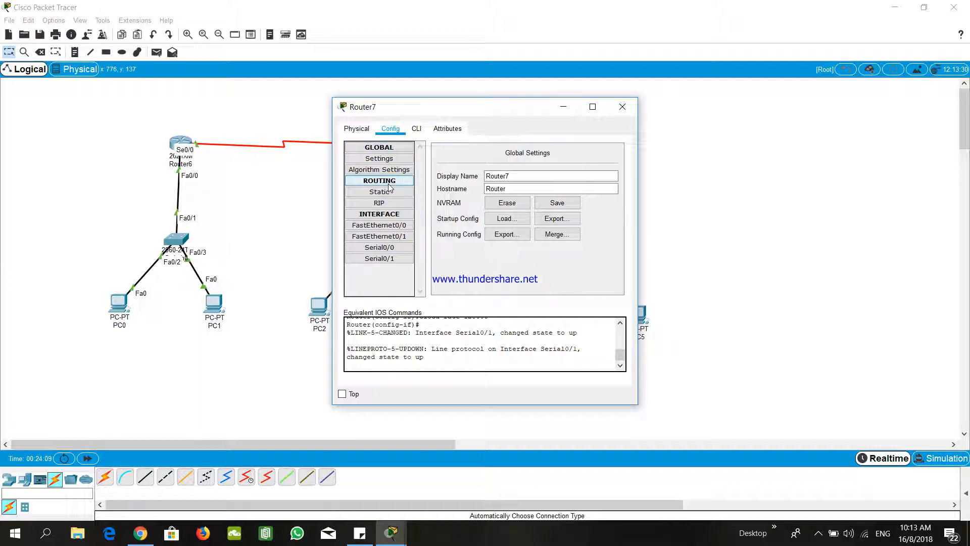
click(403, 192)
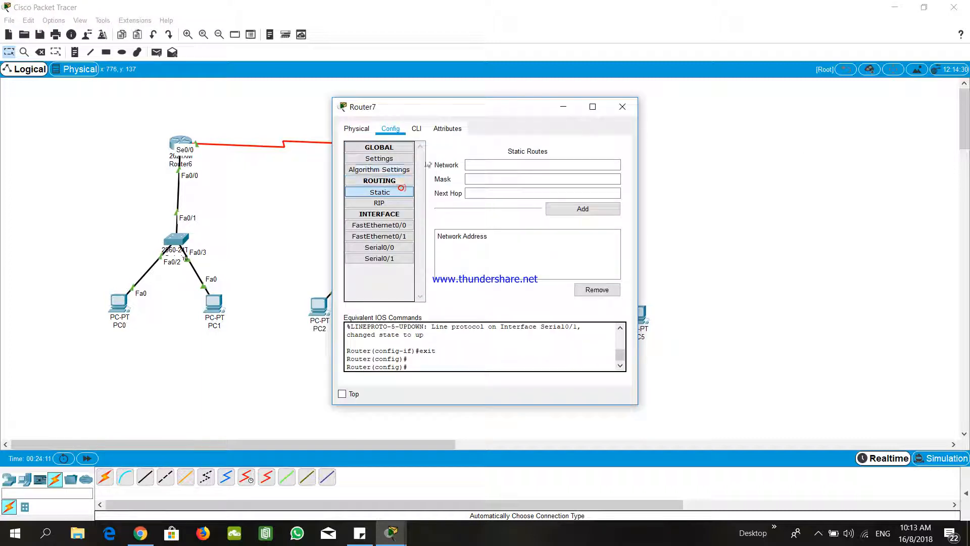
drag(463, 107, 695, 112)
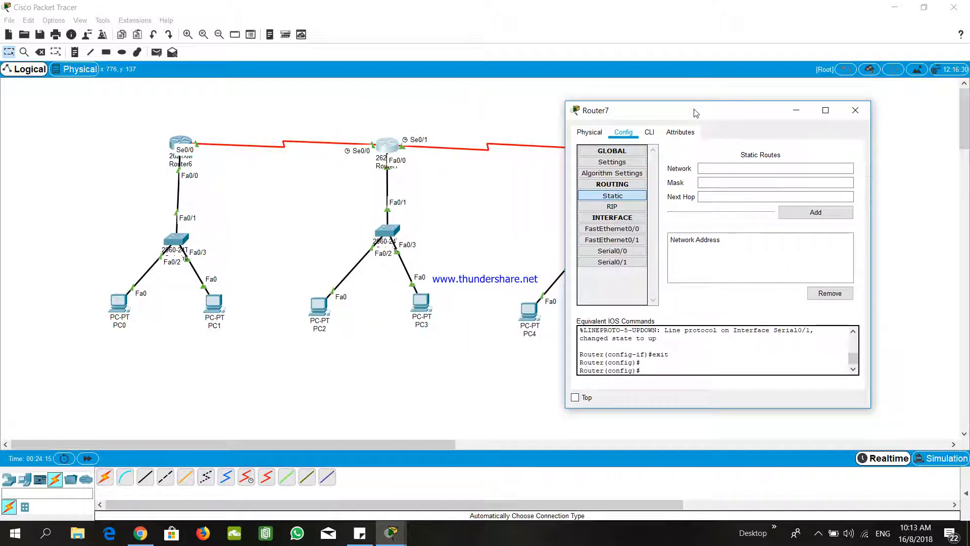
drag(696, 113, 728, 89)
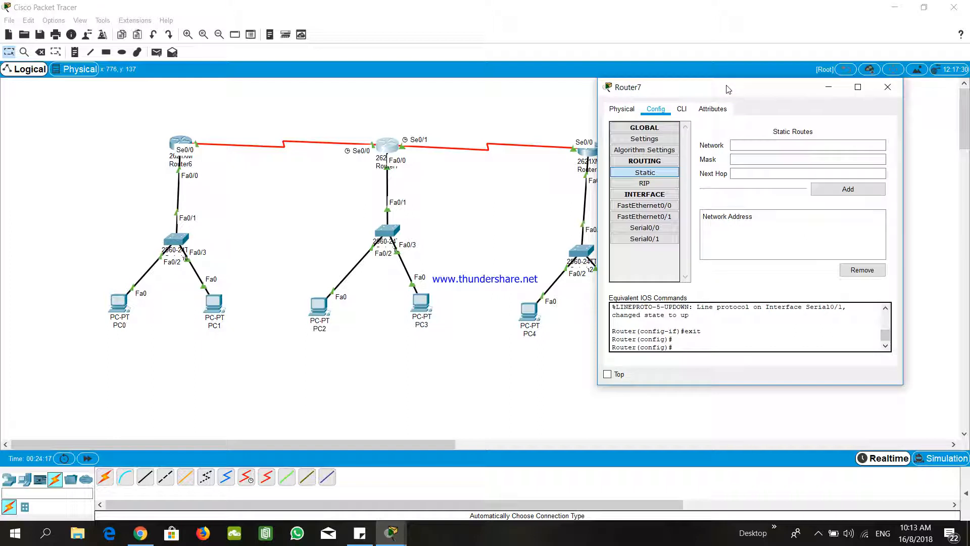
Add a static route on Router7 to network 192.168.1.0 with mask 255.255.255.0 and next hop 192.168.4.1
click(736, 146)
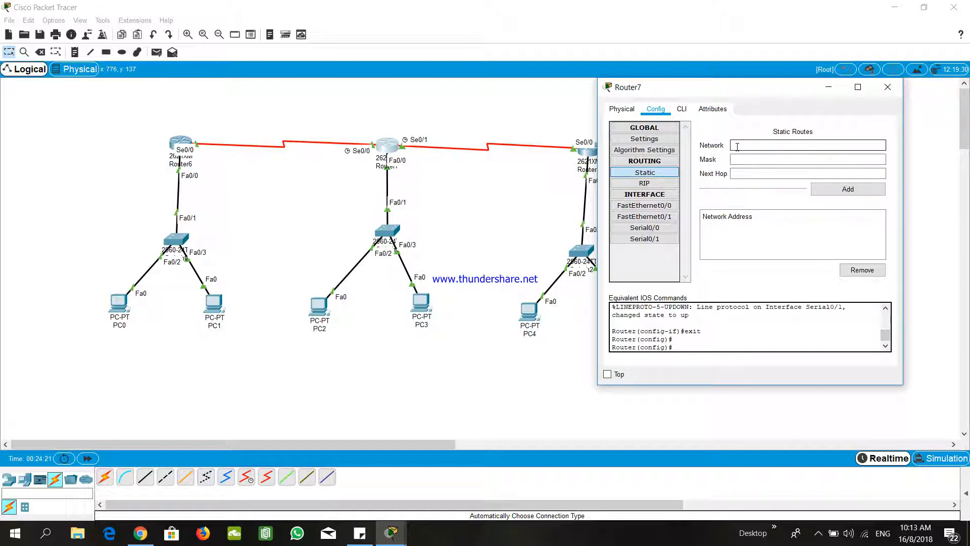
text(192.)
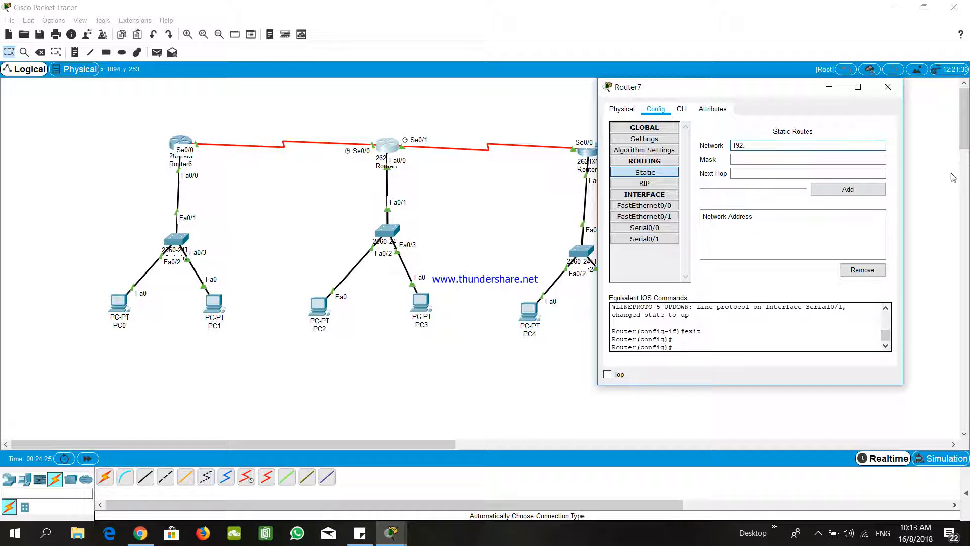
text(168.1.0)
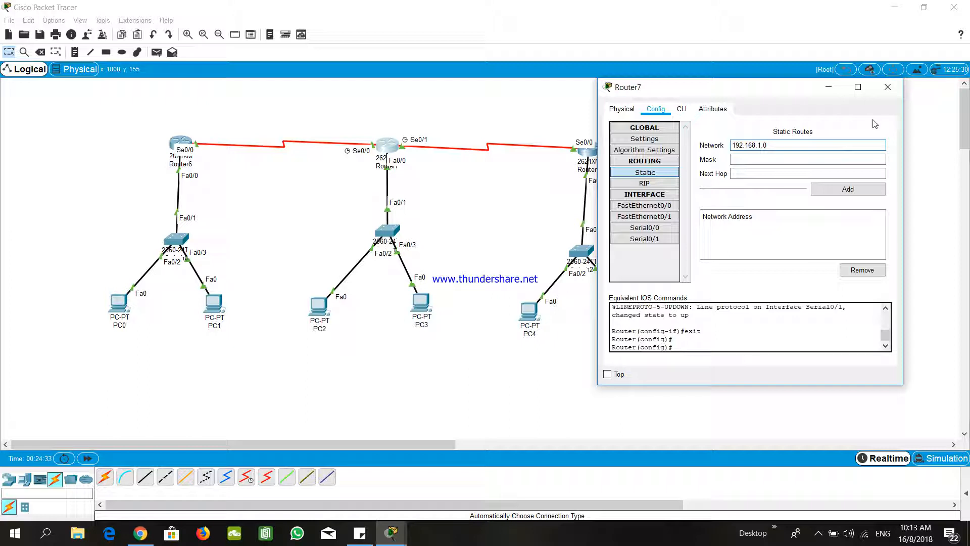
click(852, 158)
text(255.255.255.0)
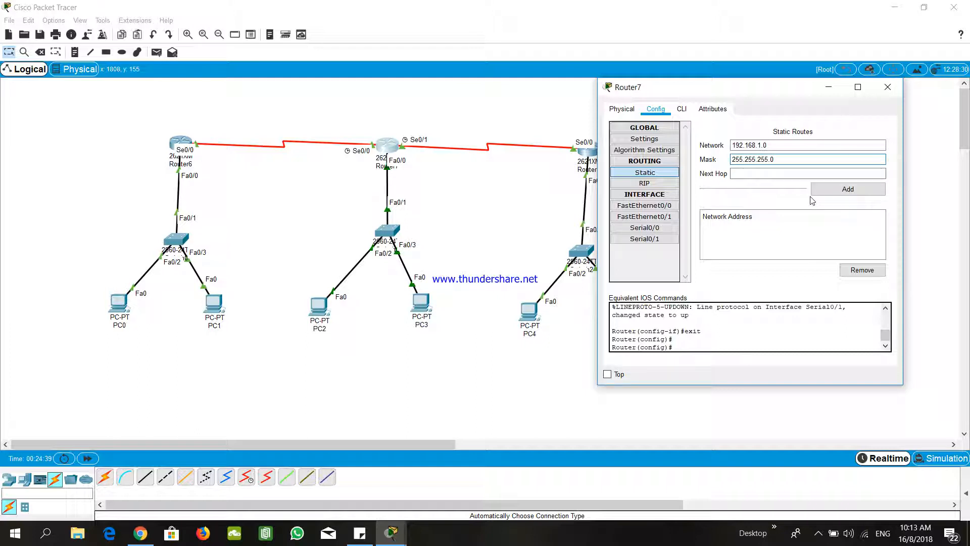
click(756, 173)
text(192.168)
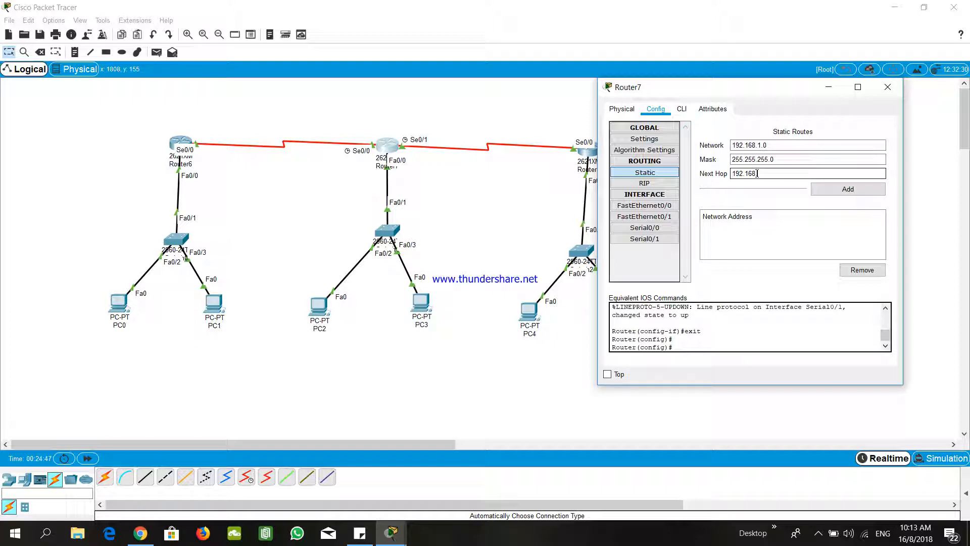
text(.4.1)
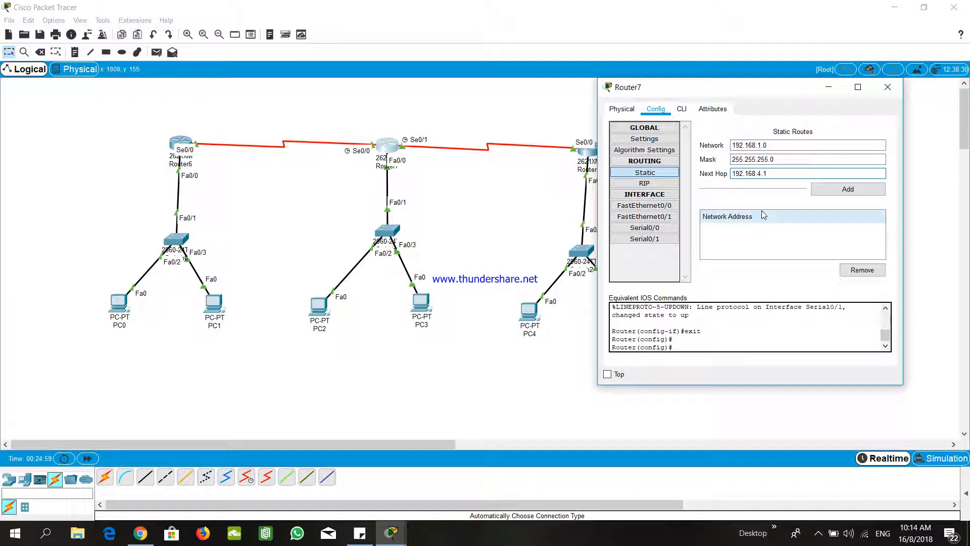
click(819, 195)
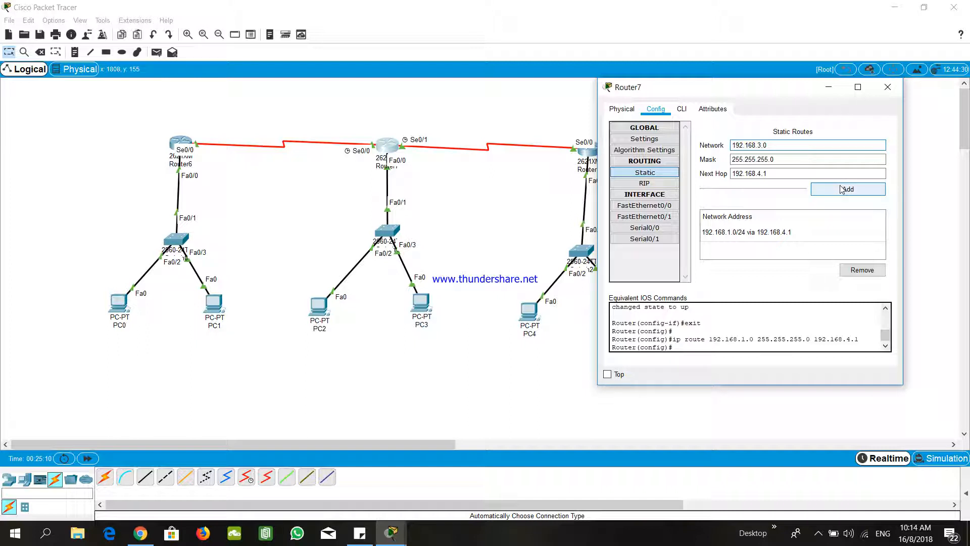
Add a second static route on Router7 to network 192.168.3.0 with mask 255.255.255.0 and next hop 192.168.5.2
click(778, 159)
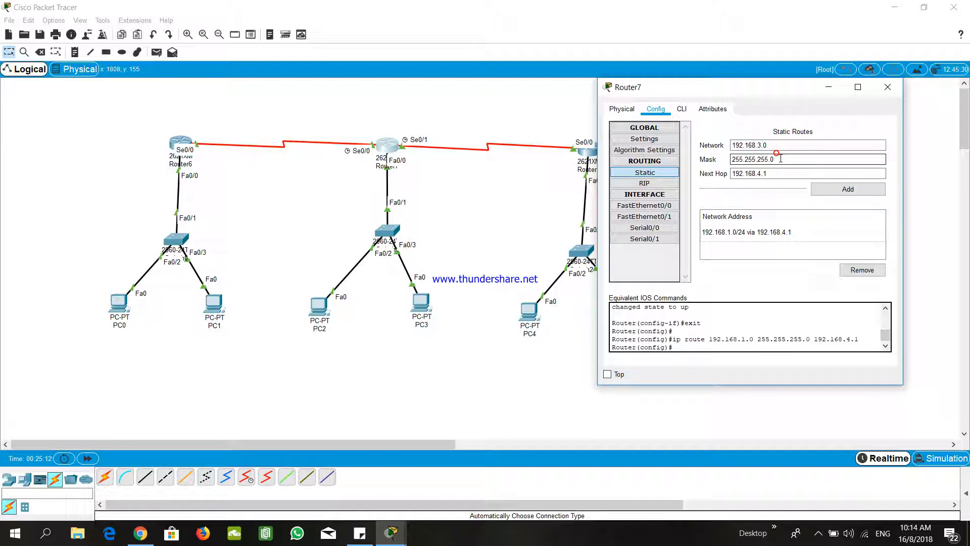
drag(758, 91, 800, 97)
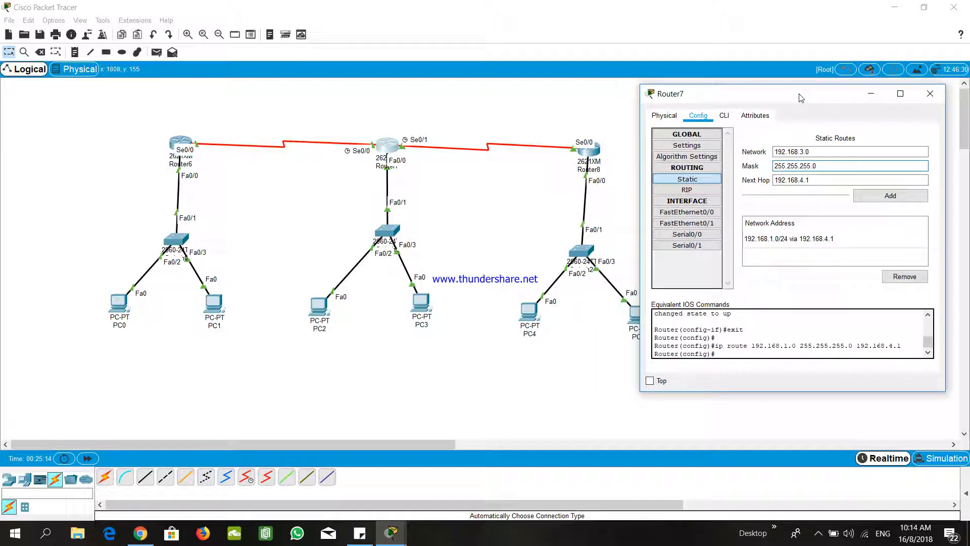
drag(800, 98, 799, 95)
click(803, 178)
key(BackSpace)
key(BackSpace)
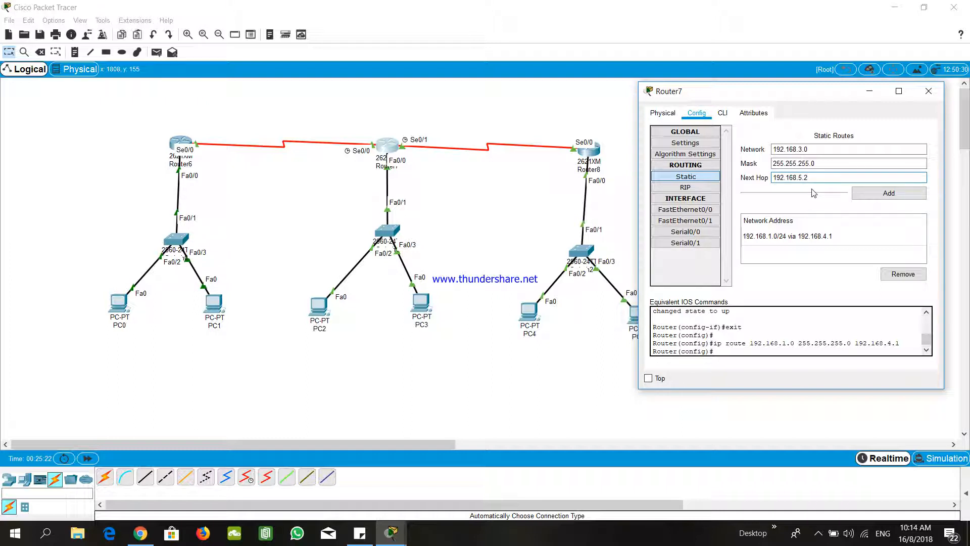
click(864, 193)
scroll(852, 242, down, 1)
scroll(853, 243, up, 1)
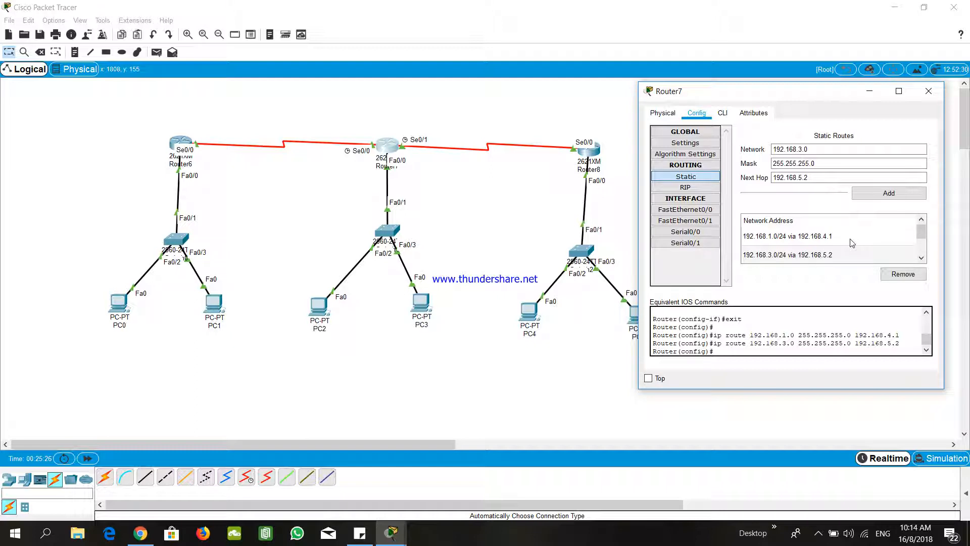
Close Router7's window and open Router8's static route settings, with its window moved off the diagram and made taller
click(926, 91)
click(585, 154)
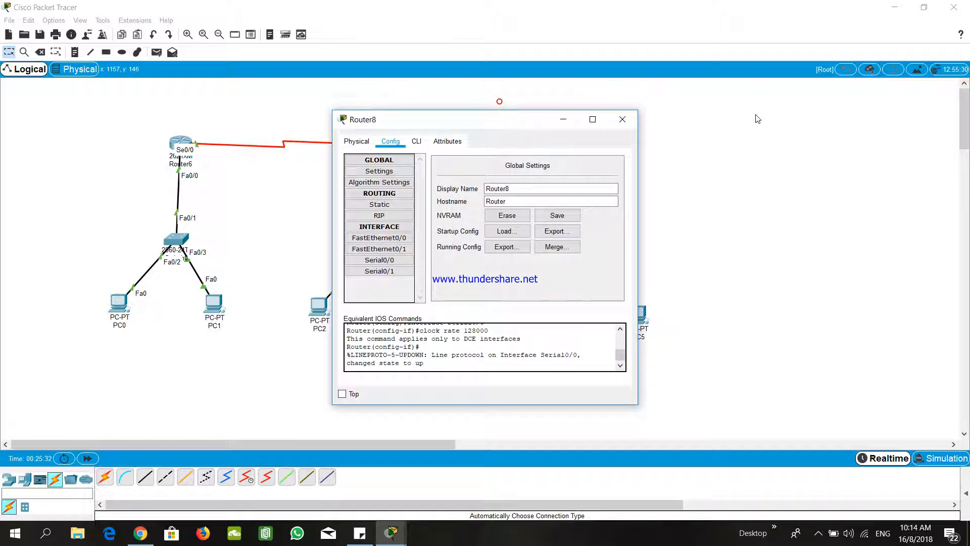
drag(455, 119, 752, 92)
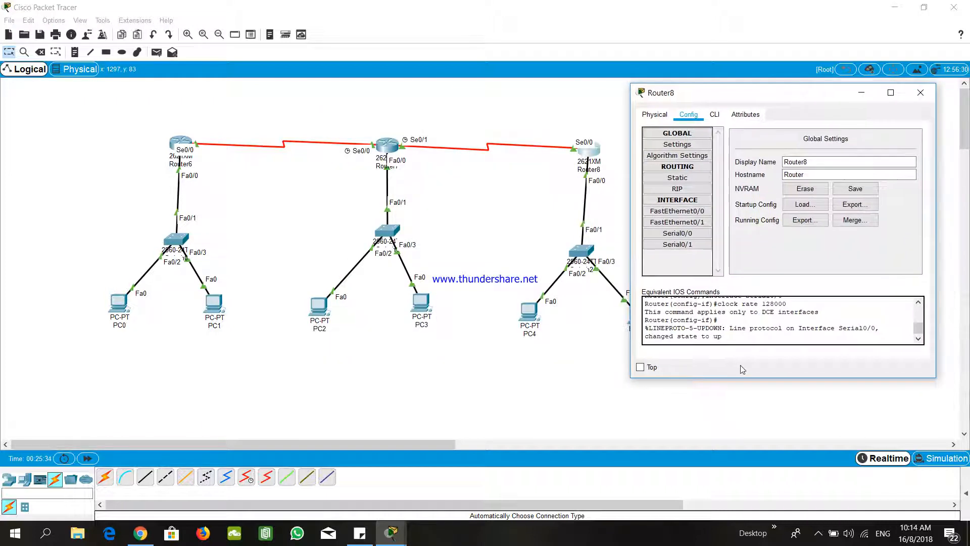
drag(743, 377, 743, 446)
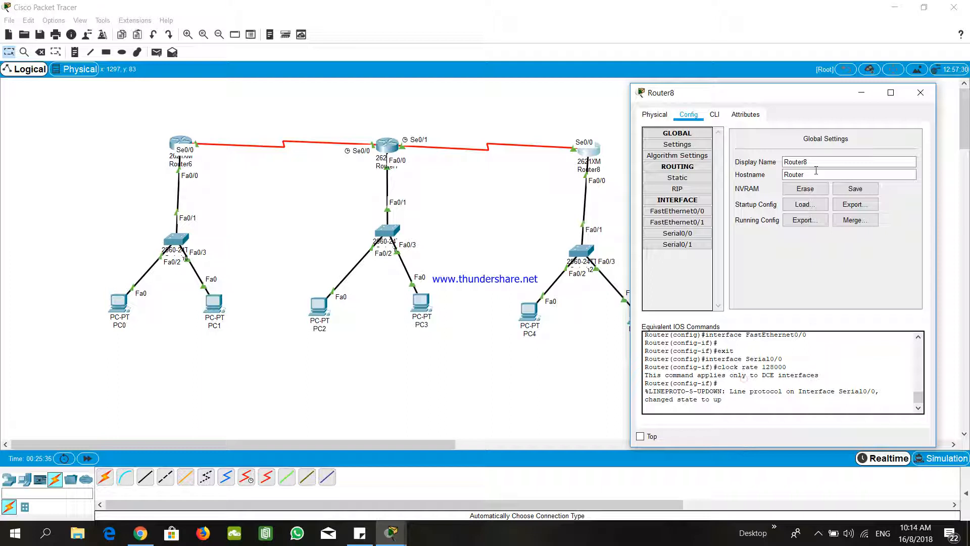
click(678, 178)
Add a static route on Router8 to network 192.168.1.0 with mask 255.255.255.0 and next hop 192.168.5.1
click(815, 150)
text(192.168.)
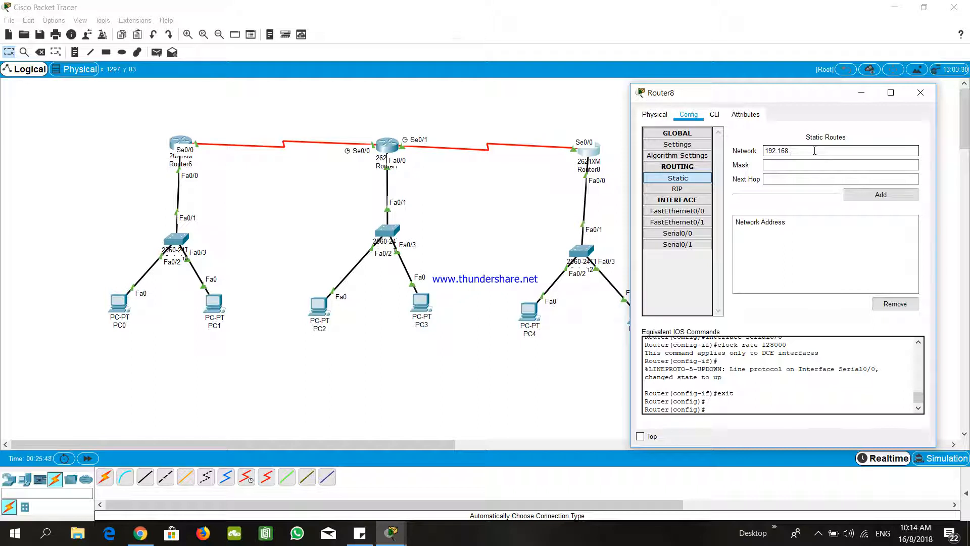
text(1.0)
click(803, 165)
text(255.255.255.0)
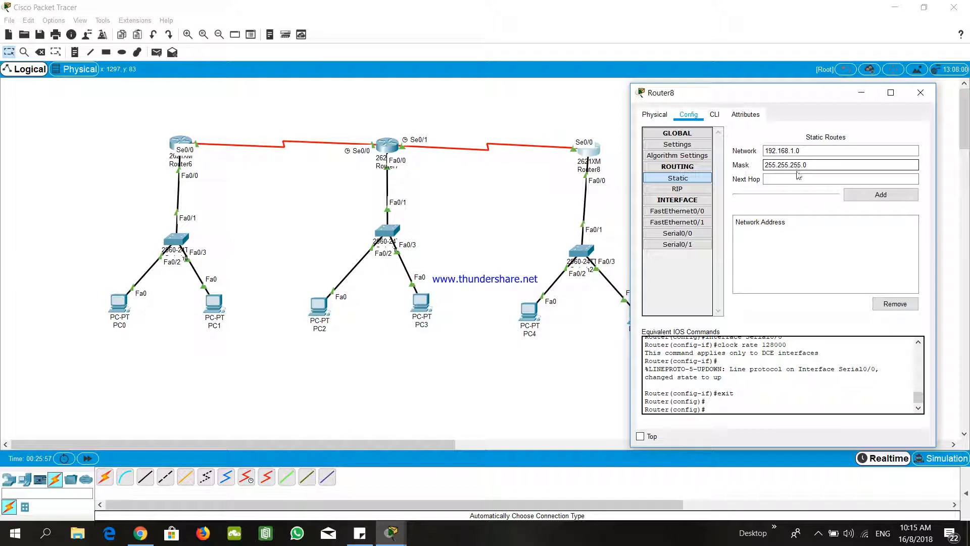
click(796, 179)
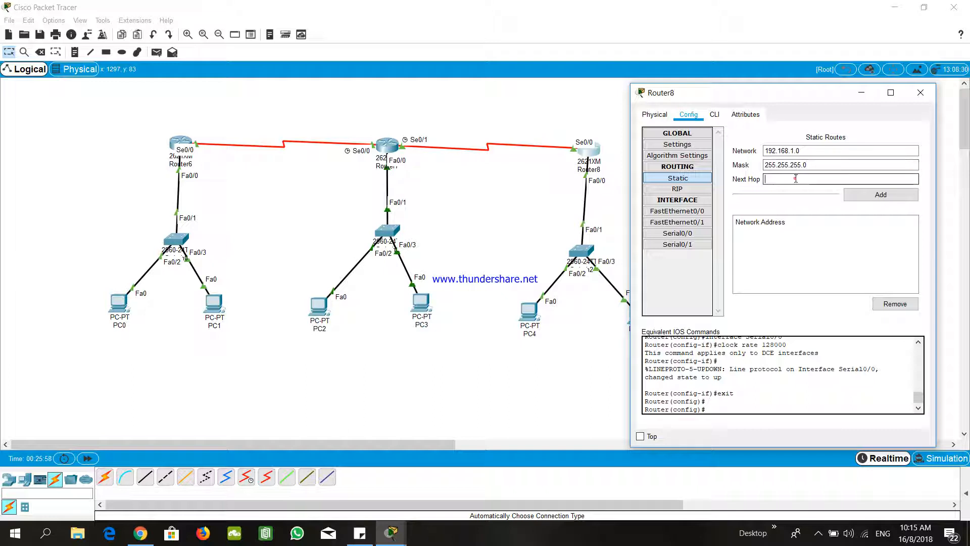
text(192.168.5.1)
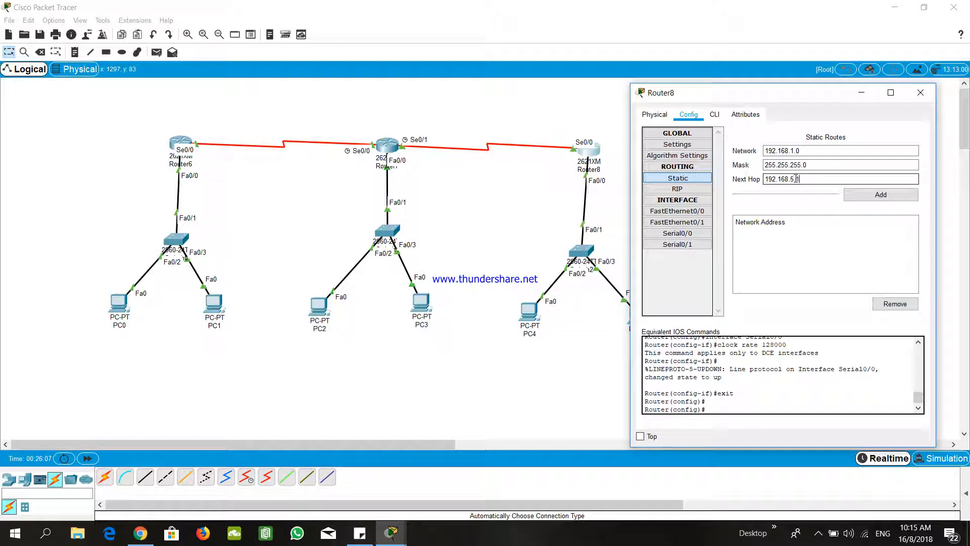
click(880, 196)
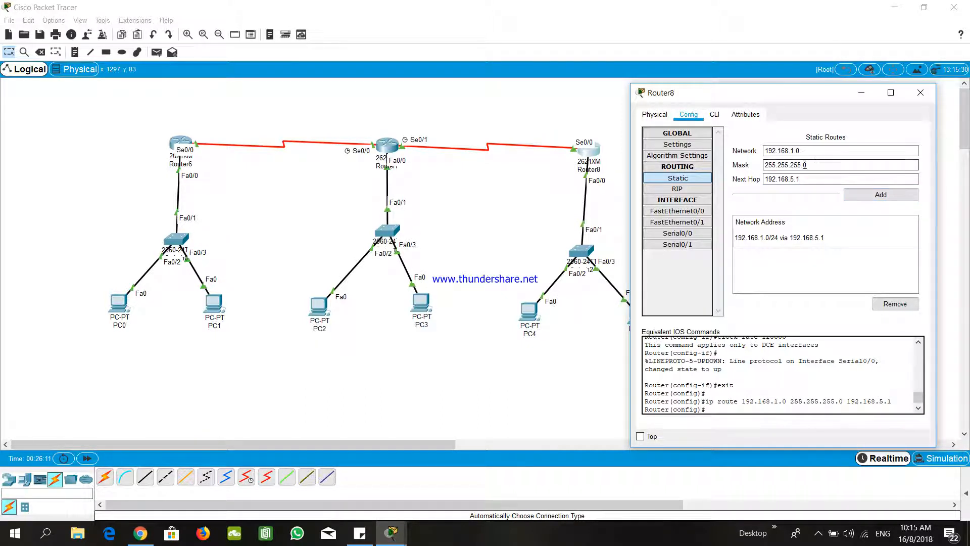
Add a second static route on Router8 to network 192.168.2.0 with mask 255.255.255.0 and next hop 192.168.5.1, and close its window
click(796, 153)
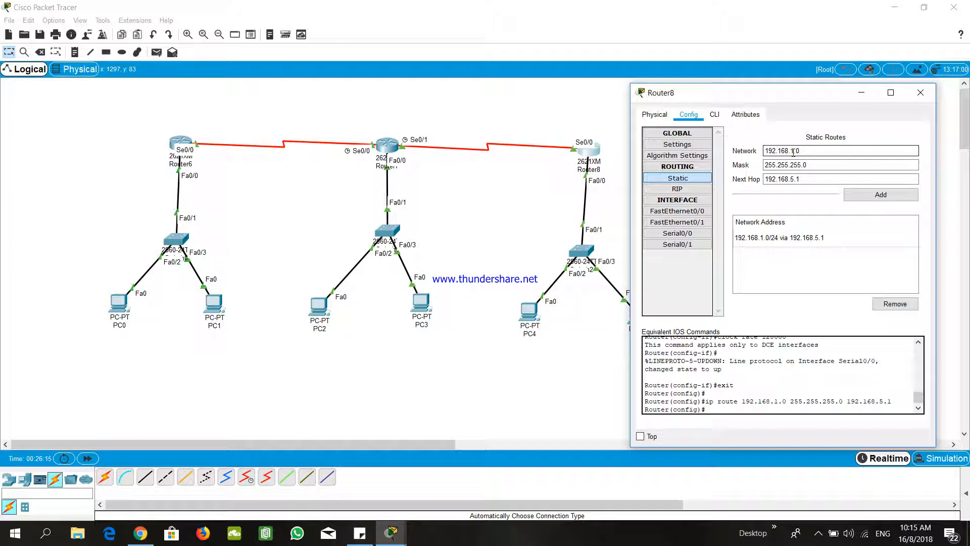
click(796, 150)
key(BackSpace)
text(2)
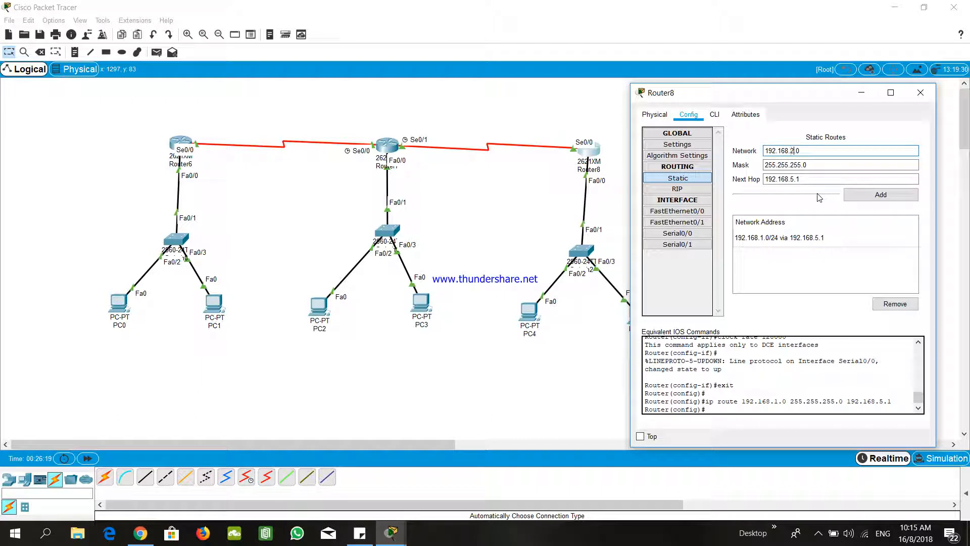
click(812, 179)
click(812, 179)
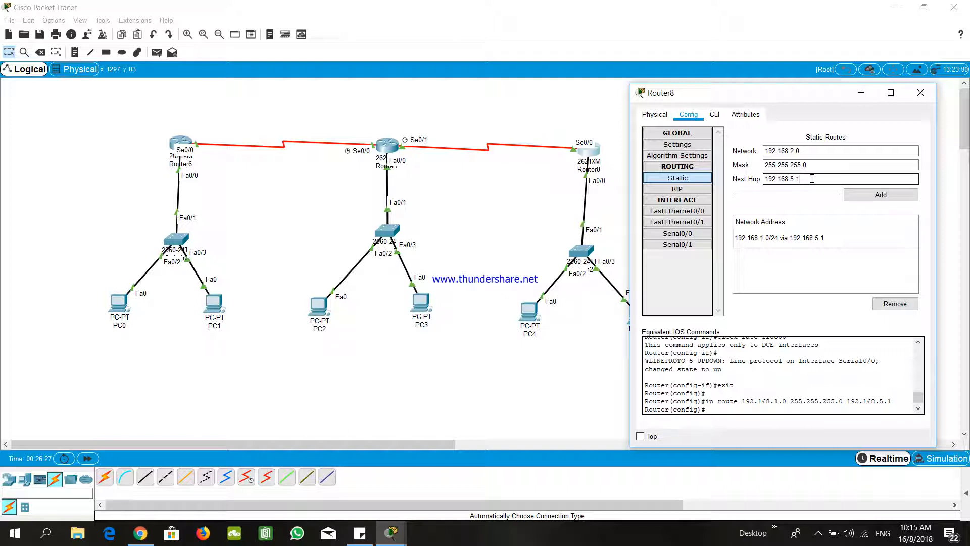
click(872, 200)
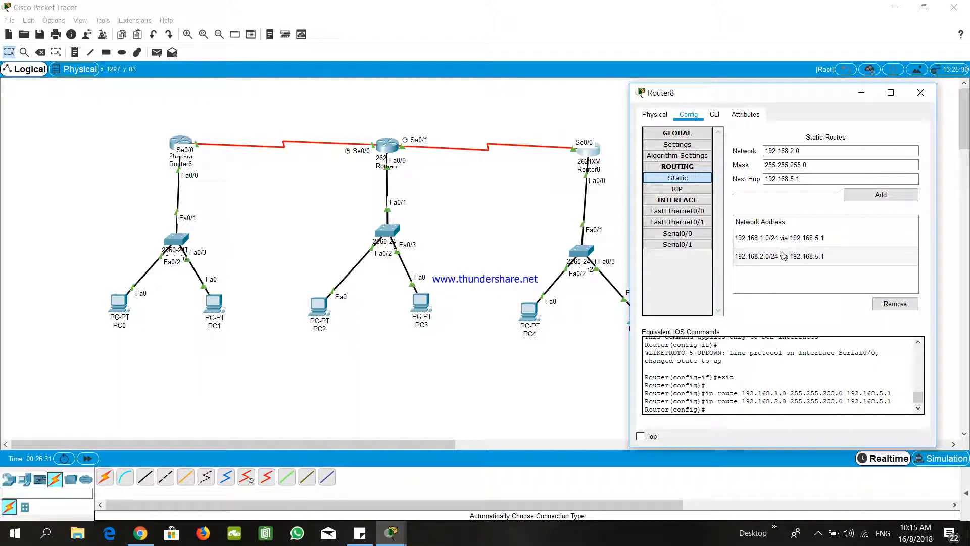
click(920, 93)
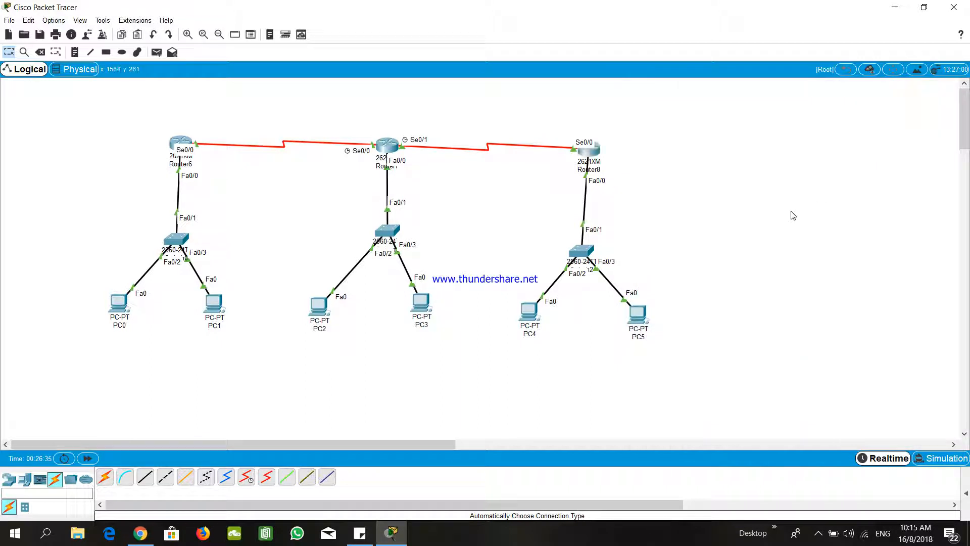
Shift Router8 and the switch below it slightly to the right in the diagram
drag(588, 151, 601, 149)
drag(585, 259, 597, 255)
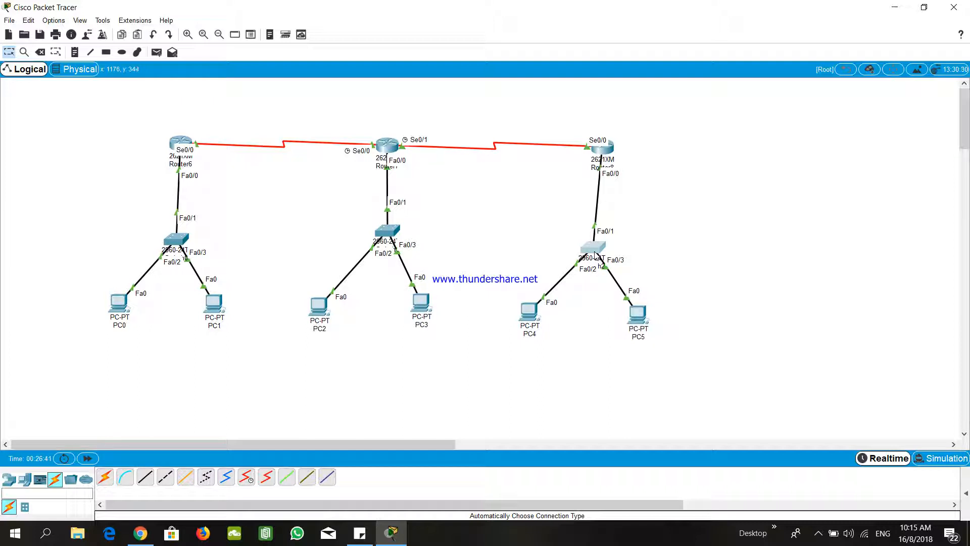
mouse_move(596, 255)
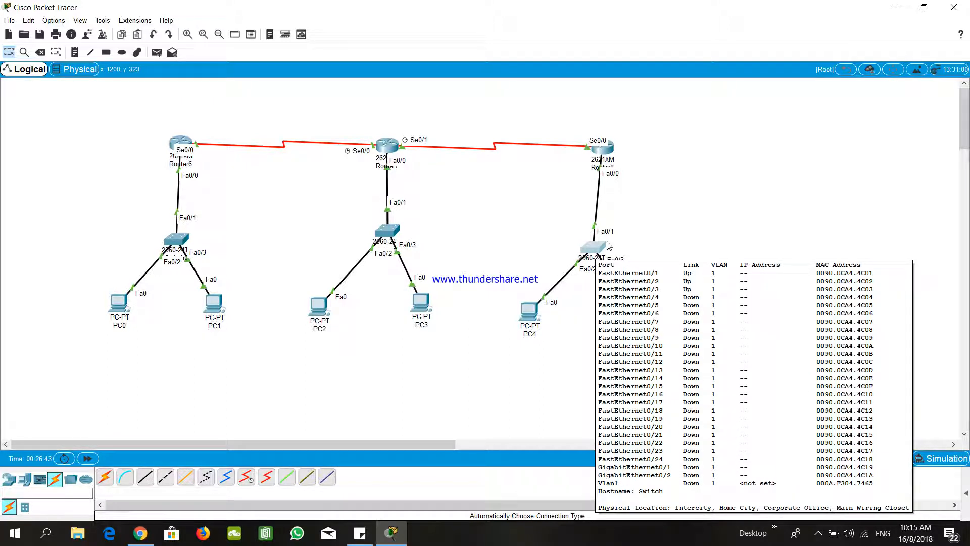
Send a simple PDU from PC0 to Router6 and show the list of sent PDUs with their status
click(156, 52)
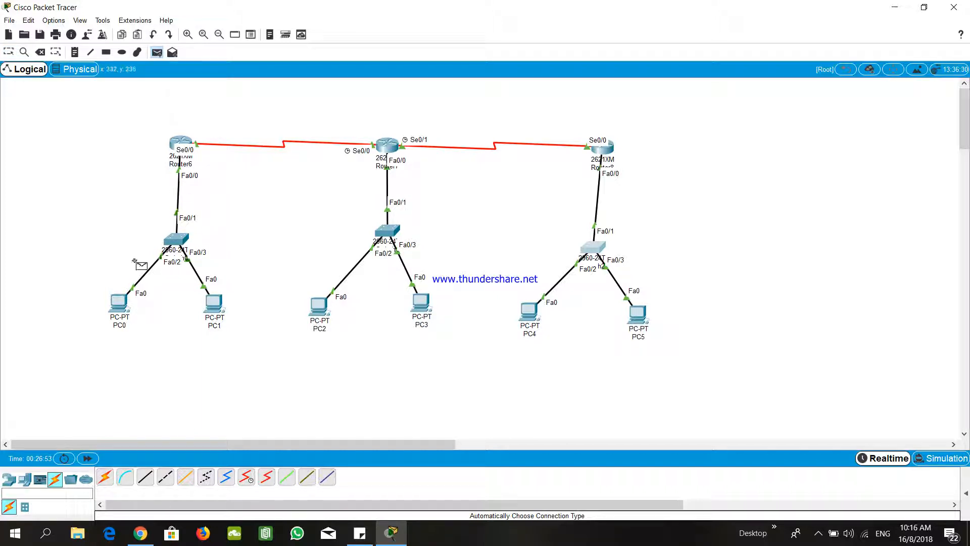
click(119, 308)
click(181, 142)
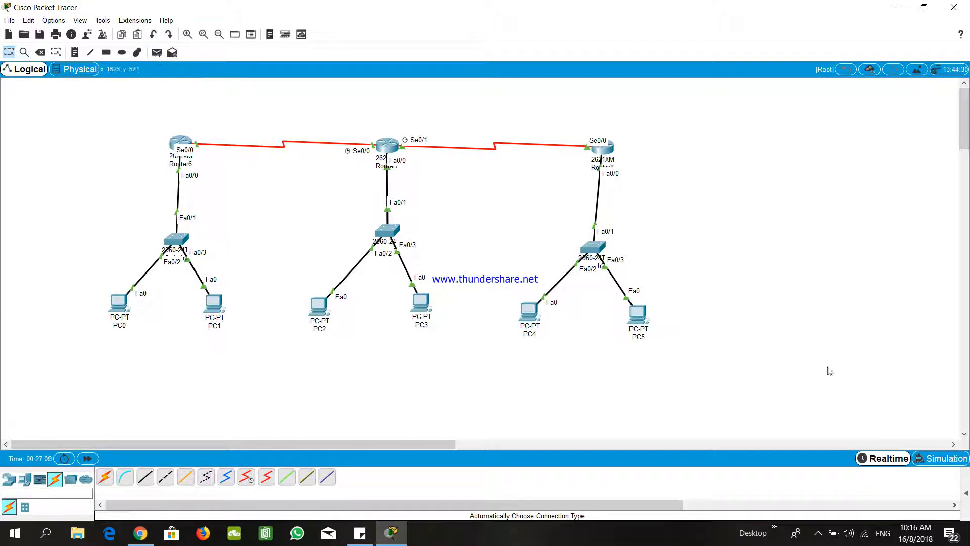
click(966, 494)
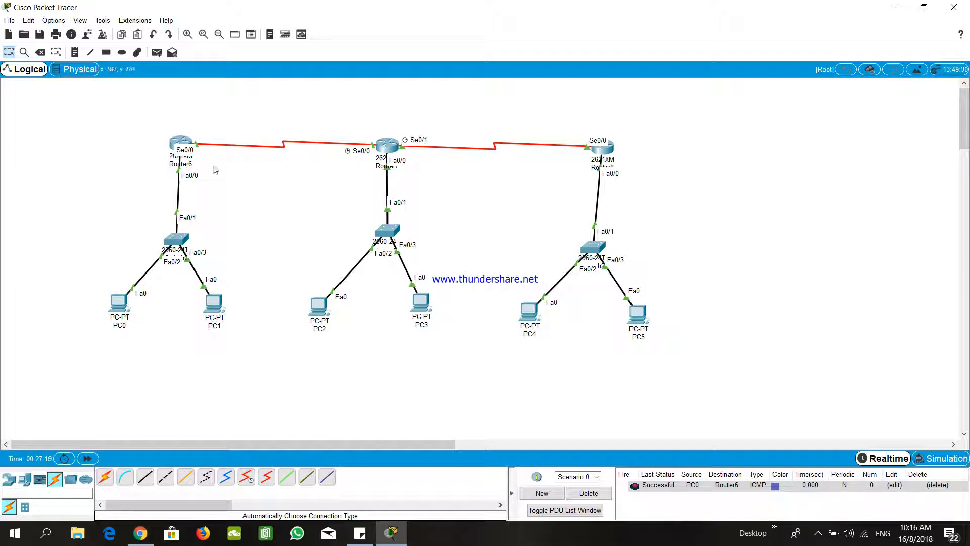
Send two simple PDUs one after the other from PC0 to PC2 to test the connection between their networks
click(156, 52)
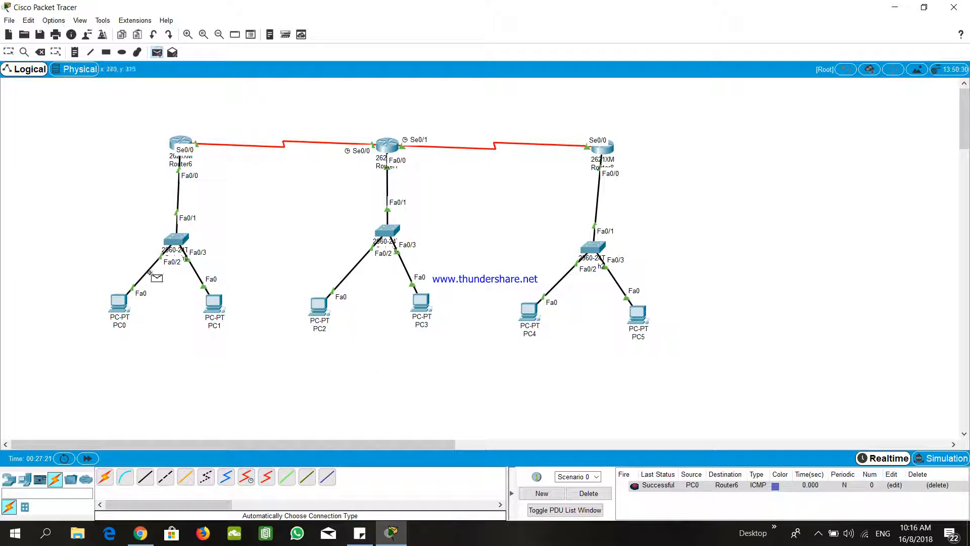
click(121, 303)
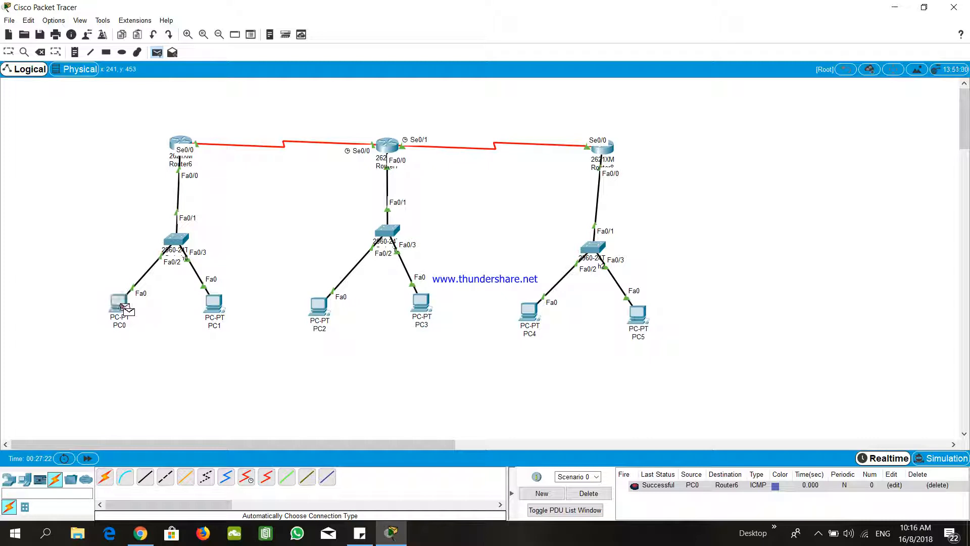
click(324, 306)
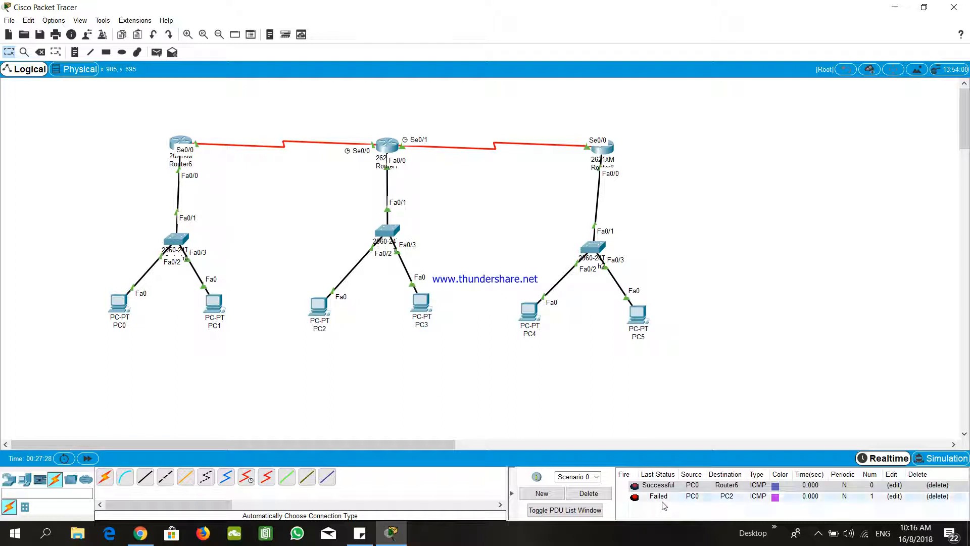
click(156, 52)
click(120, 303)
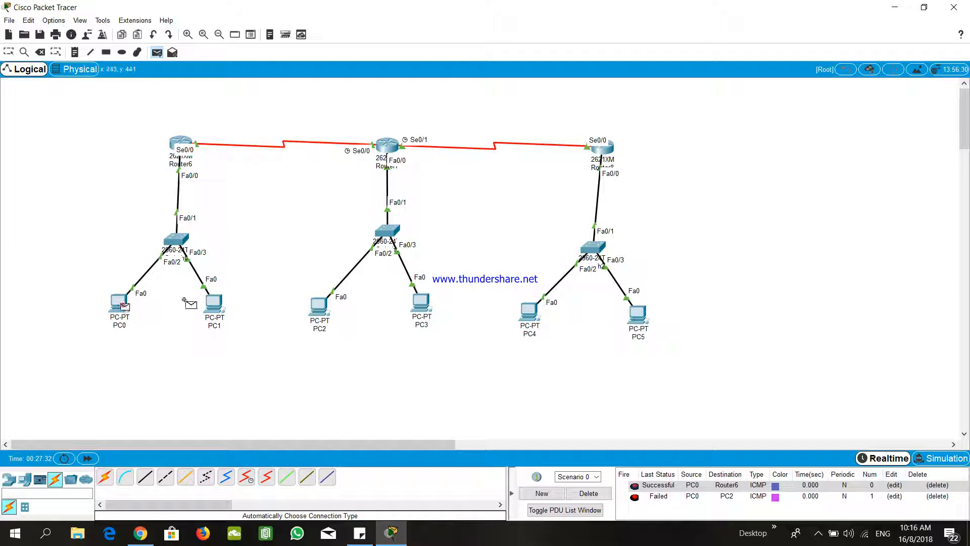
click(322, 314)
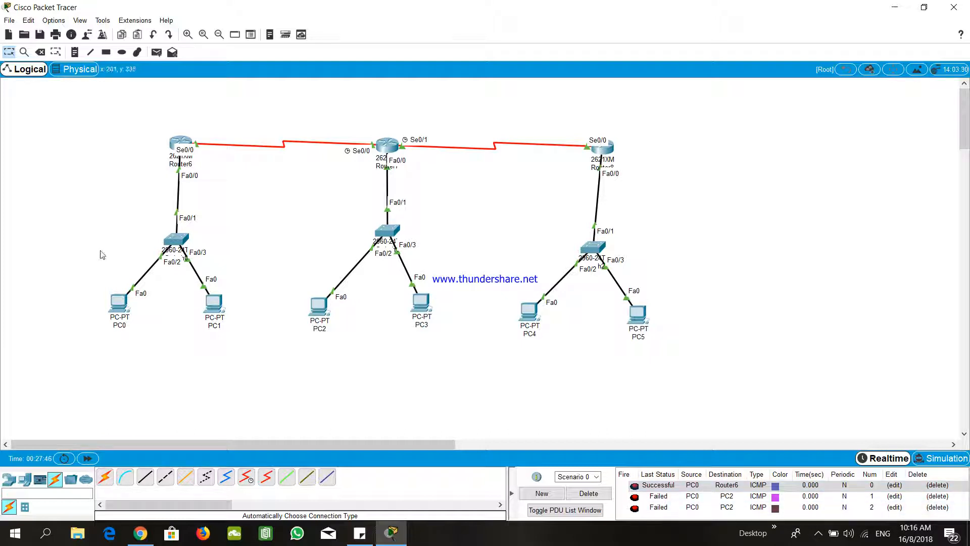
Set PC0's default gateway to 192.168.1.3 in its IP configuration and close its window
click(118, 308)
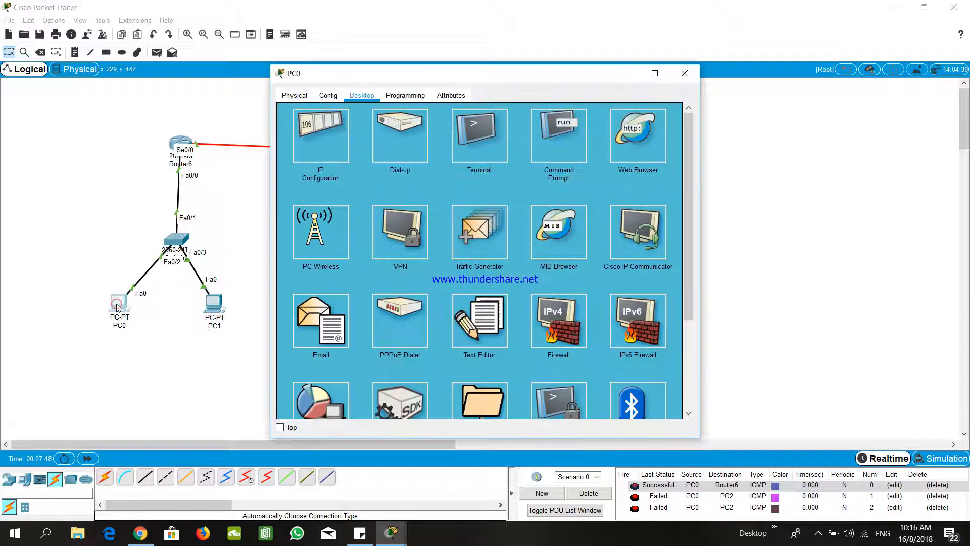
click(296, 176)
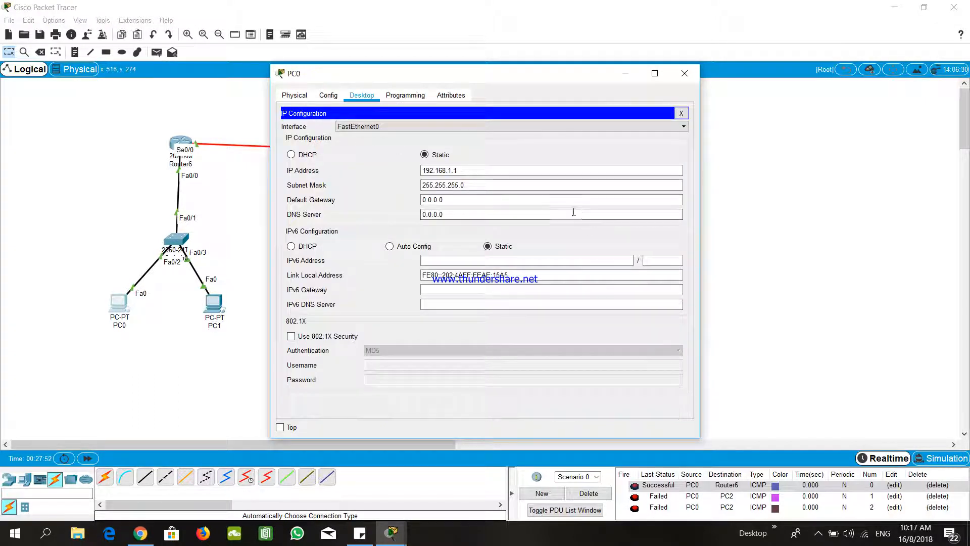
click(452, 203)
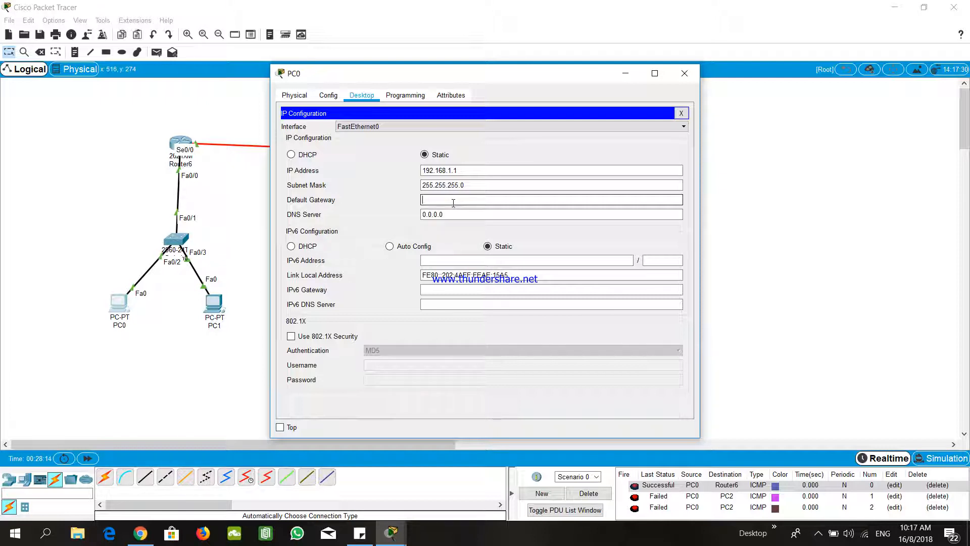
text(192.168.1.3)
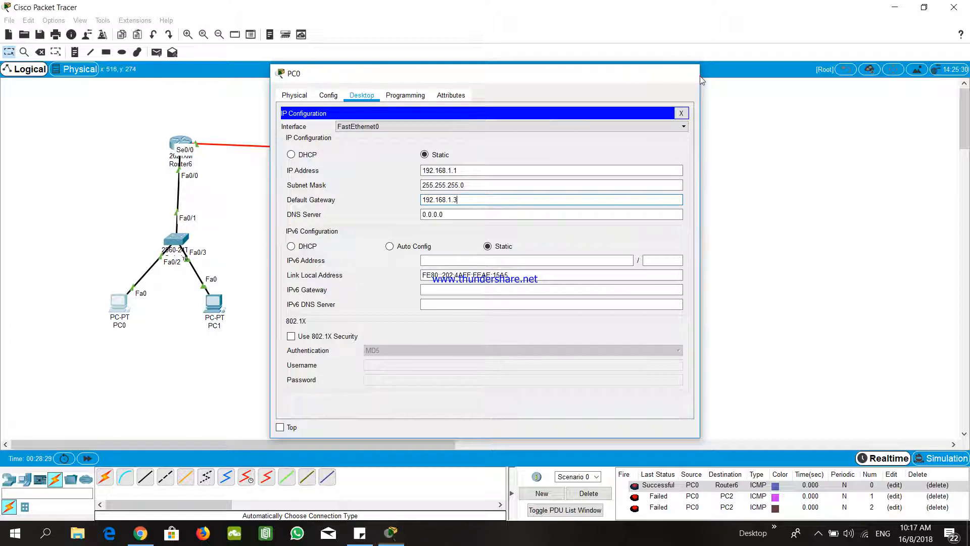
click(685, 73)
Set PC1's default gateway to 192.168.1.3 in its IP configuration and close its window
click(214, 304)
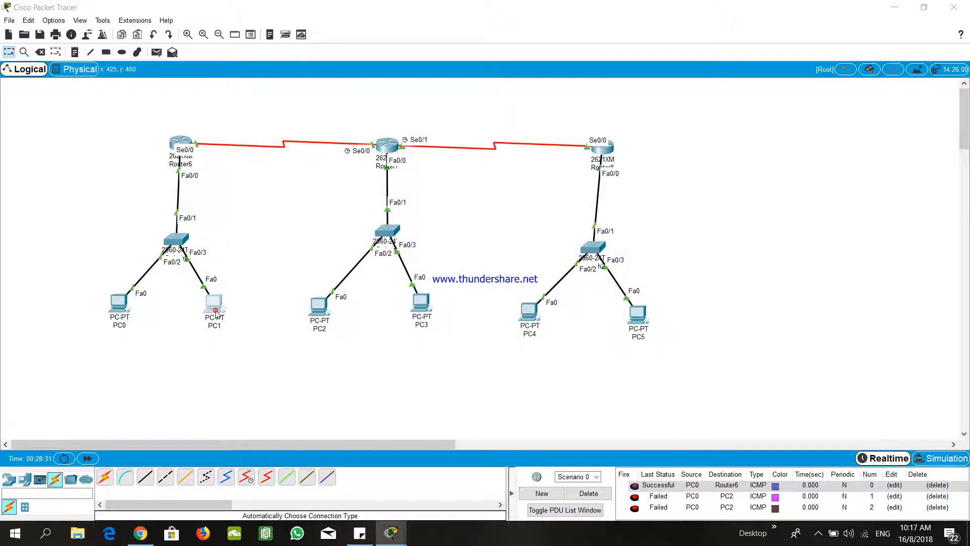
click(321, 135)
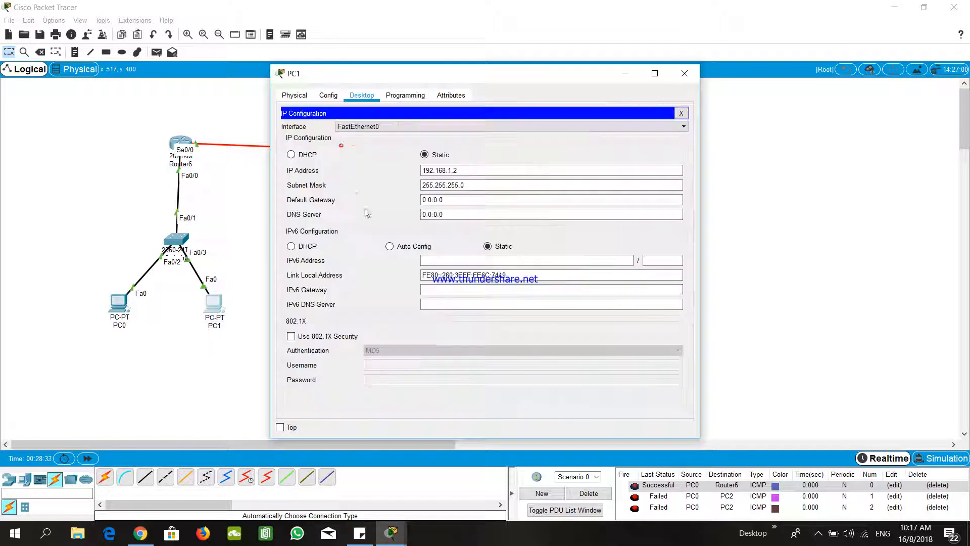
double_click(474, 201)
text(192.168.1.3)
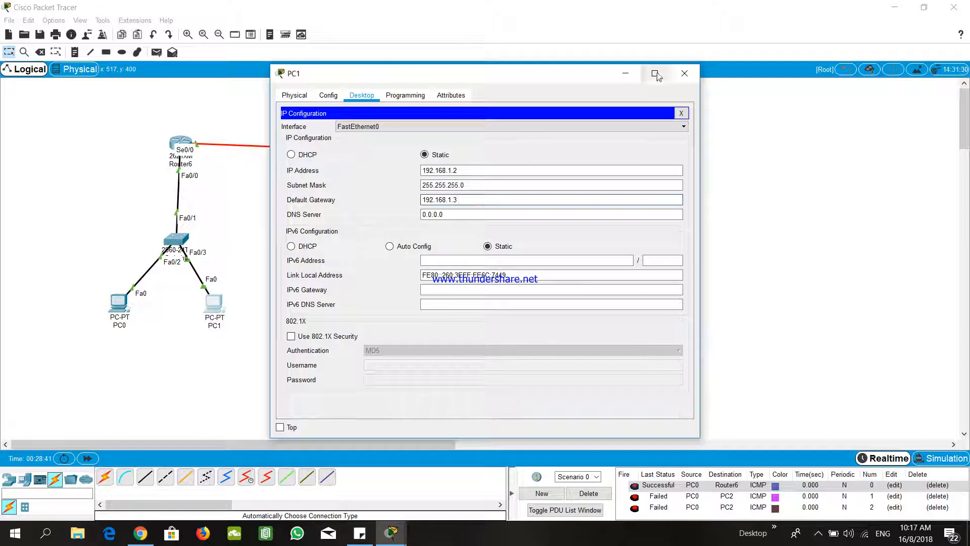
click(684, 74)
Set PC2's default gateway to 192.168.2.3 in its IP configuration and close its window
click(320, 306)
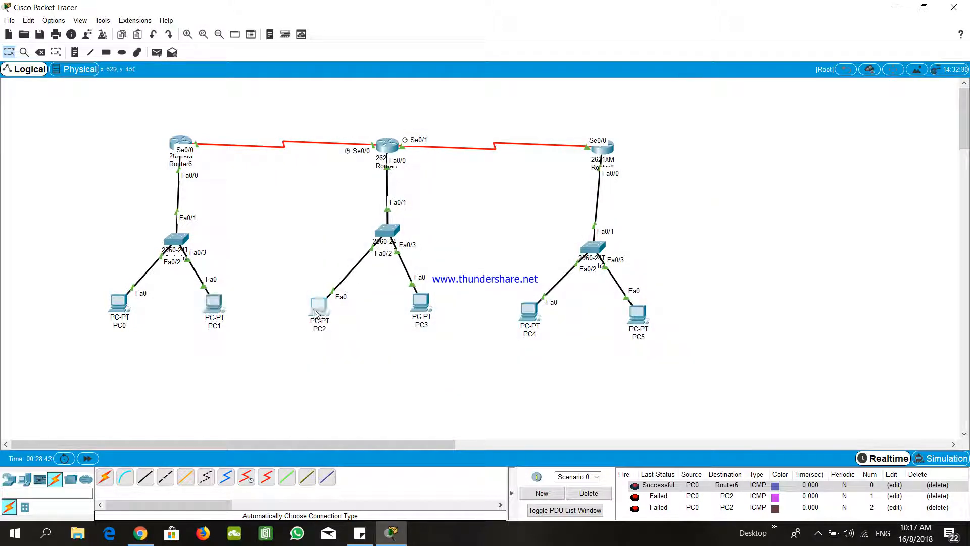
click(343, 148)
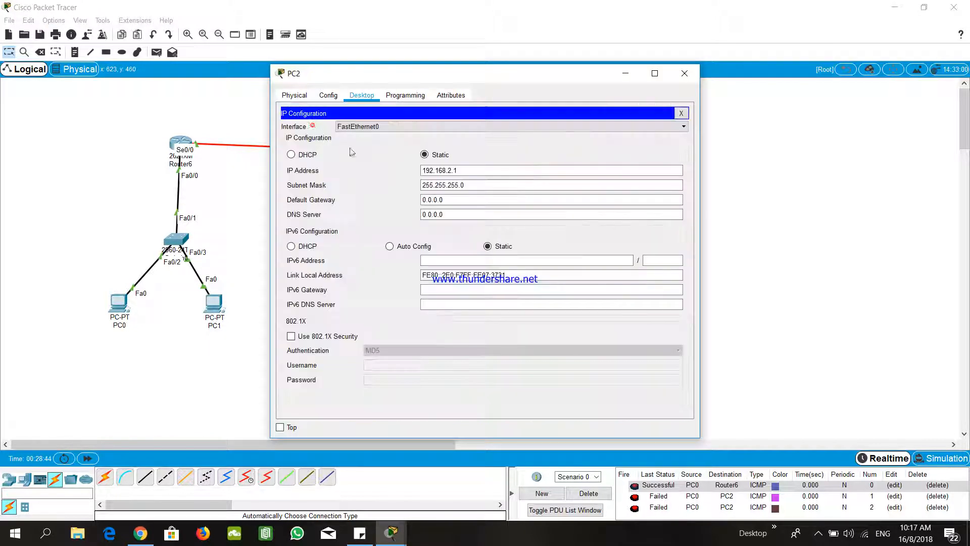
triple_click(472, 200)
text(192.168)
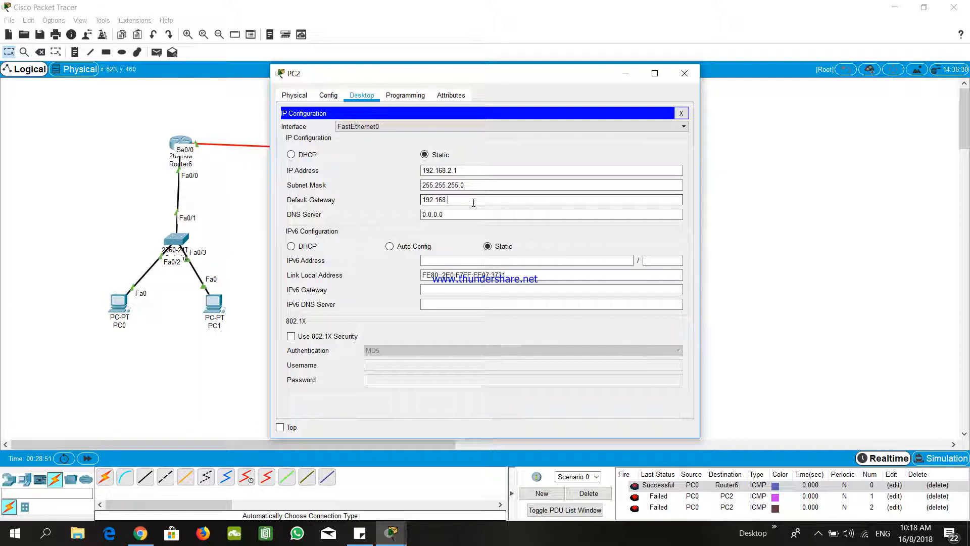
text(.2.3)
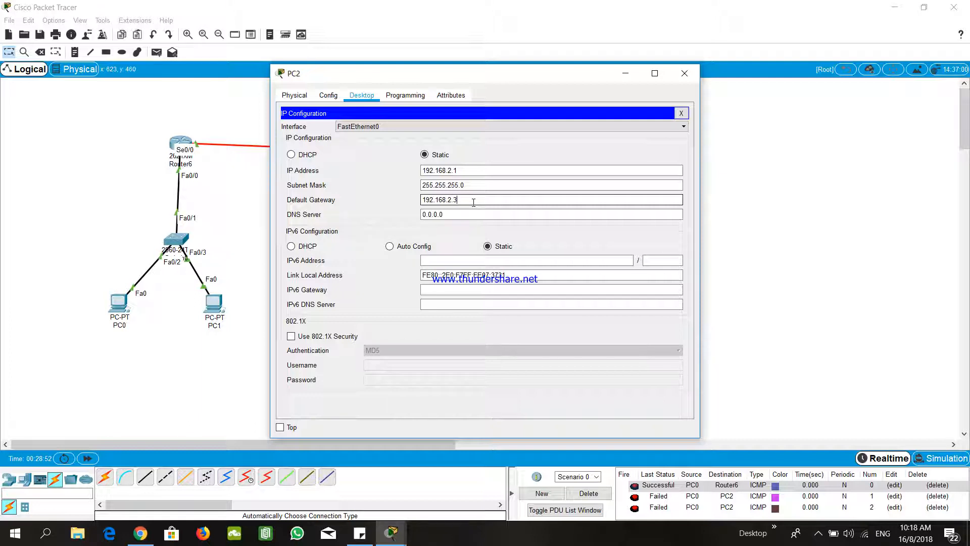
click(685, 73)
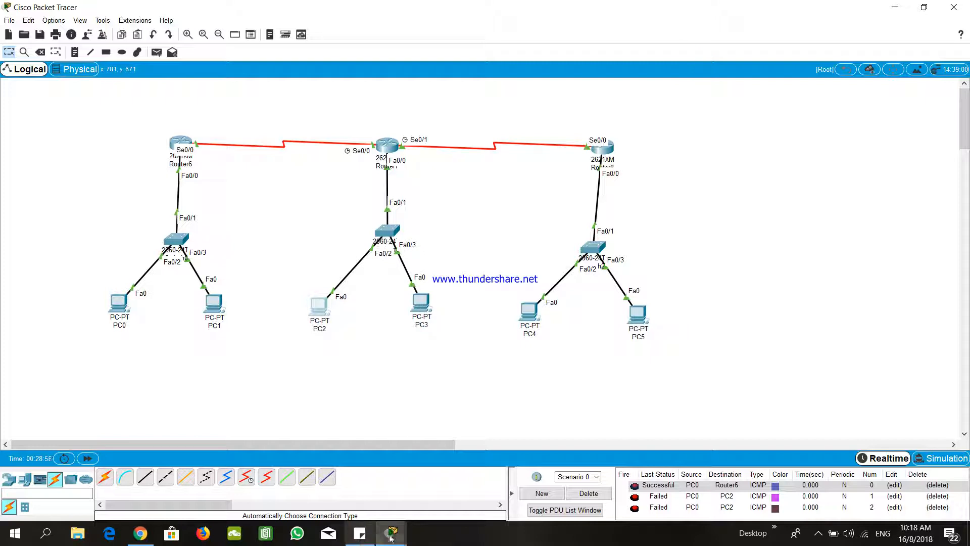
Set PC3's default gateway to 192.168.2.3 in its IP configuration and close its window
mouse_move(390, 532)
click(493, 436)
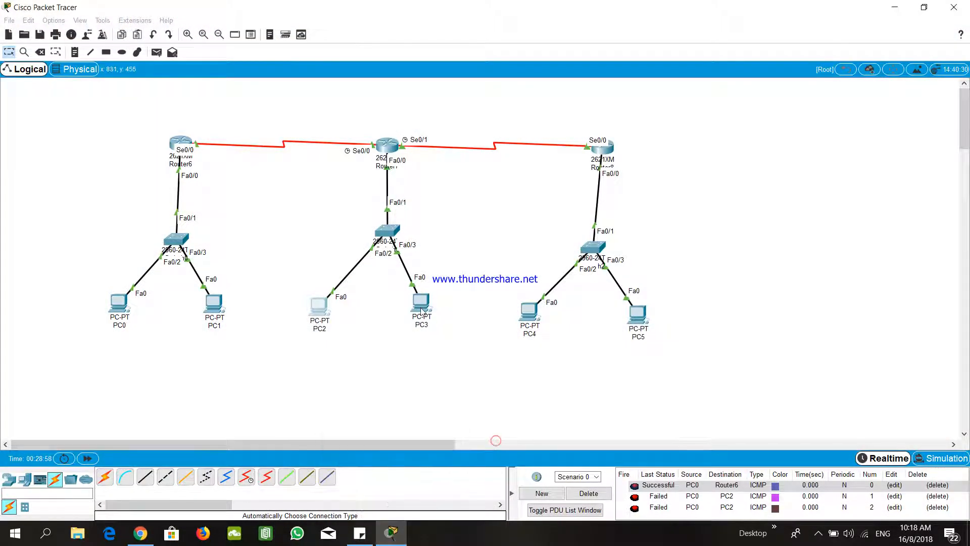
click(422, 310)
click(327, 96)
click(362, 95)
click(294, 95)
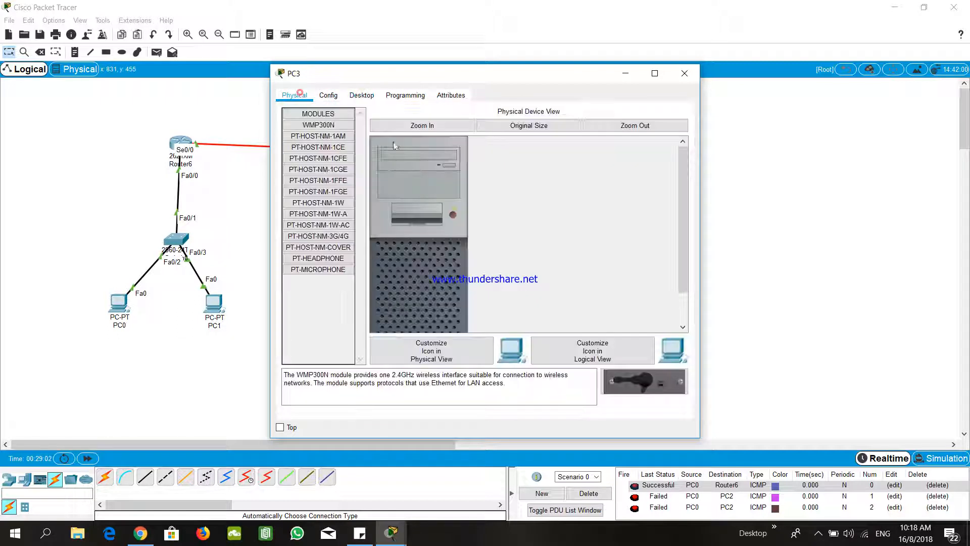
click(360, 95)
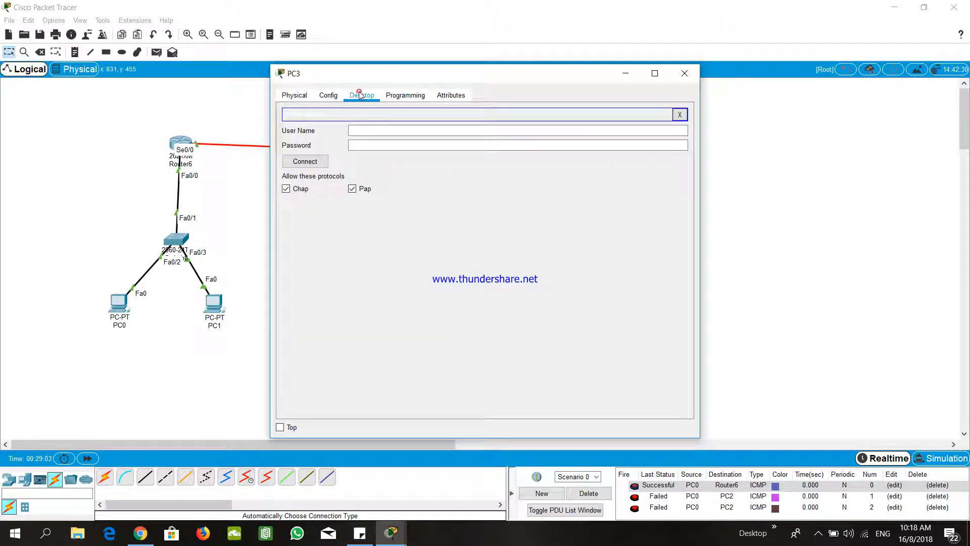
click(679, 115)
click(318, 150)
double_click(441, 200)
text(192.)
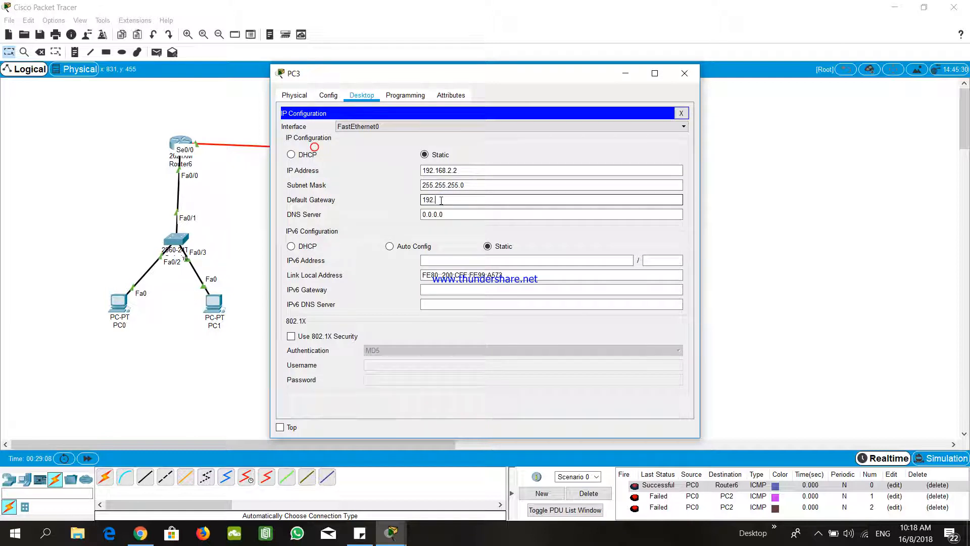
text(168.2.3)
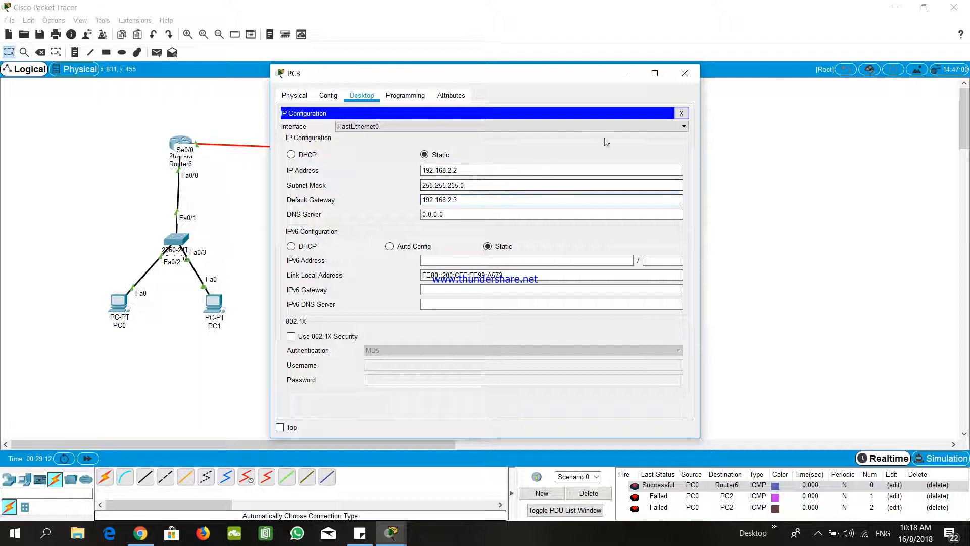
click(685, 74)
Set PC4's default gateway to 192.168.3.3 in its IP configuration and close its window
click(523, 312)
click(328, 192)
click(455, 198)
double_click(455, 198)
text(192.168.3.3)
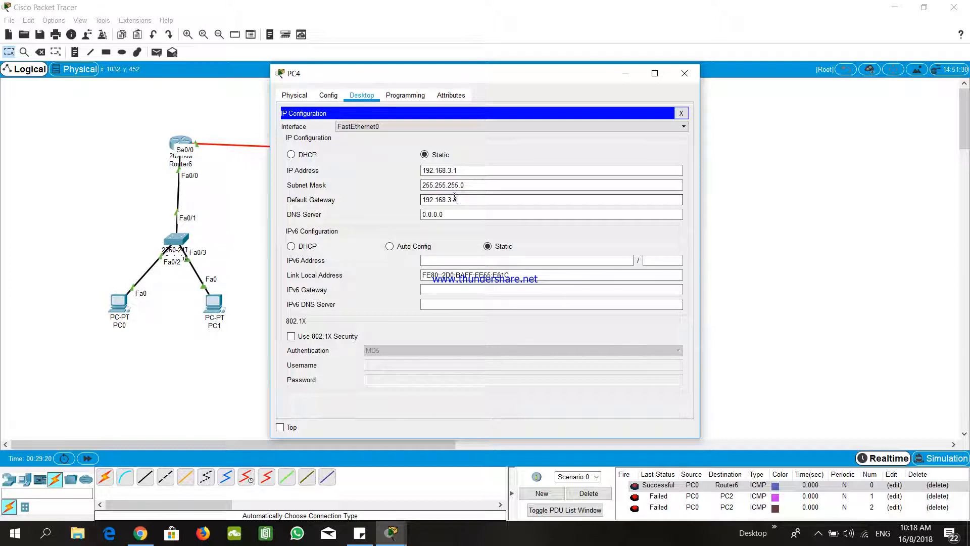
click(685, 74)
Set PC5's default gateway to 192.168.3.3 in its IP configuration and close its window
click(642, 319)
click(642, 318)
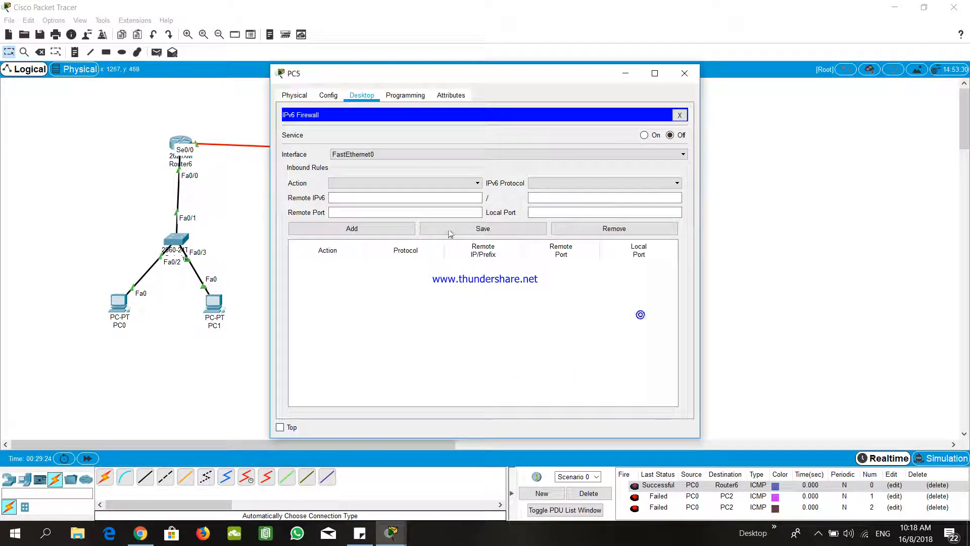
click(674, 119)
click(314, 146)
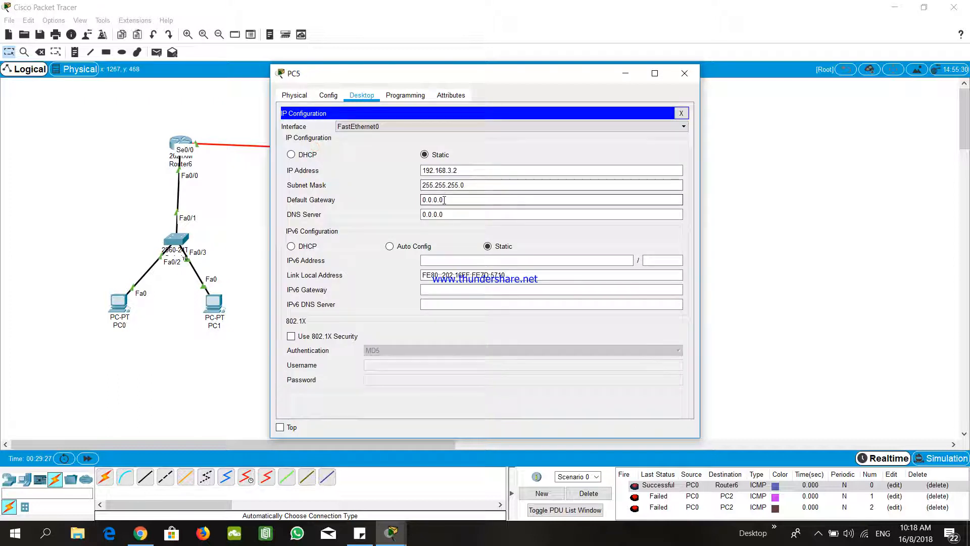
double_click(444, 200)
text(192.168.3.3)
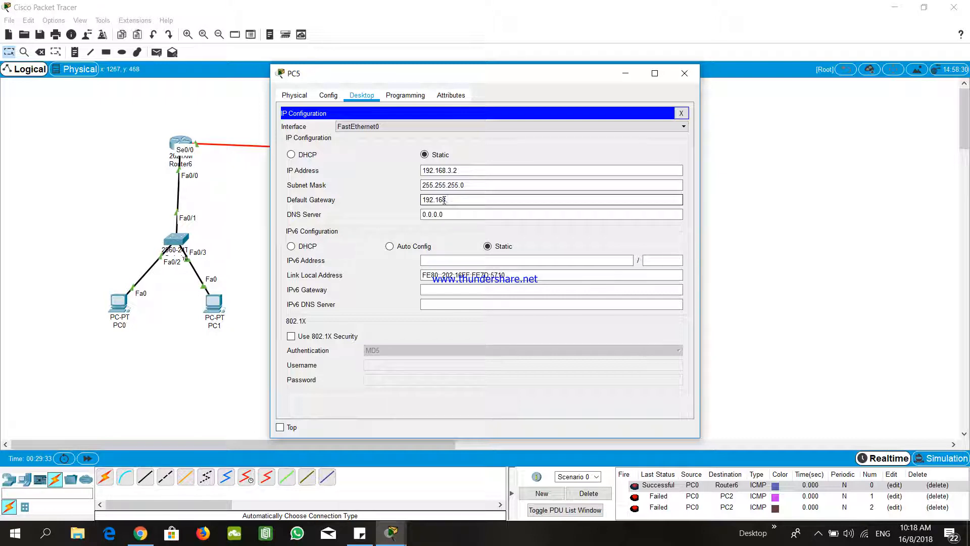
double_click(480, 199)
double_click(480, 199)
click(480, 199)
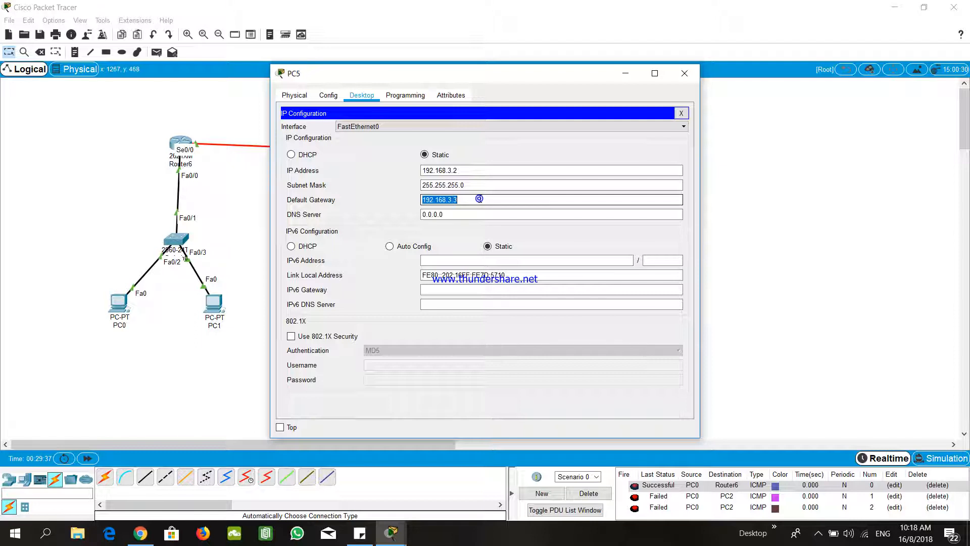
click(682, 78)
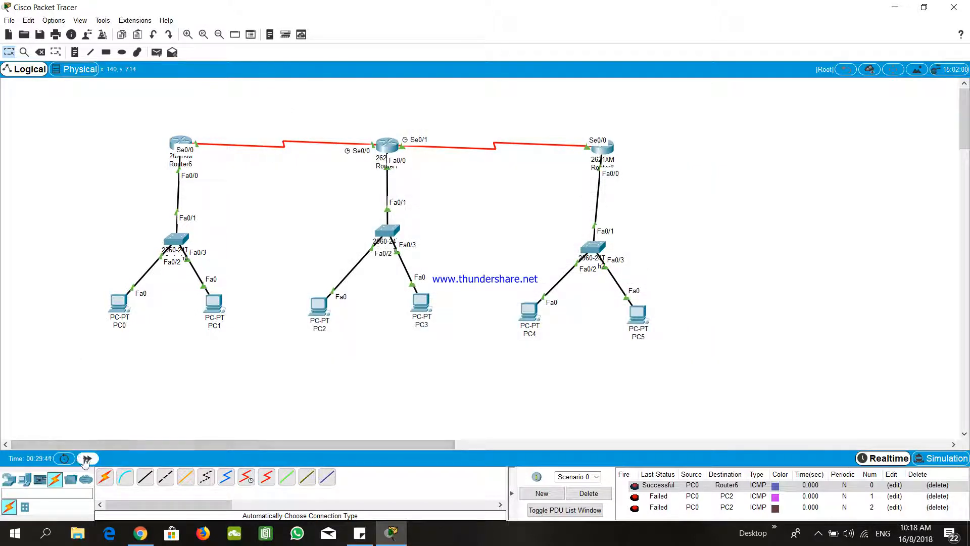
Fast-forward the simulation time and send a simple PDU from PC0 to PC2, checking its status in the PDU list
click(86, 458)
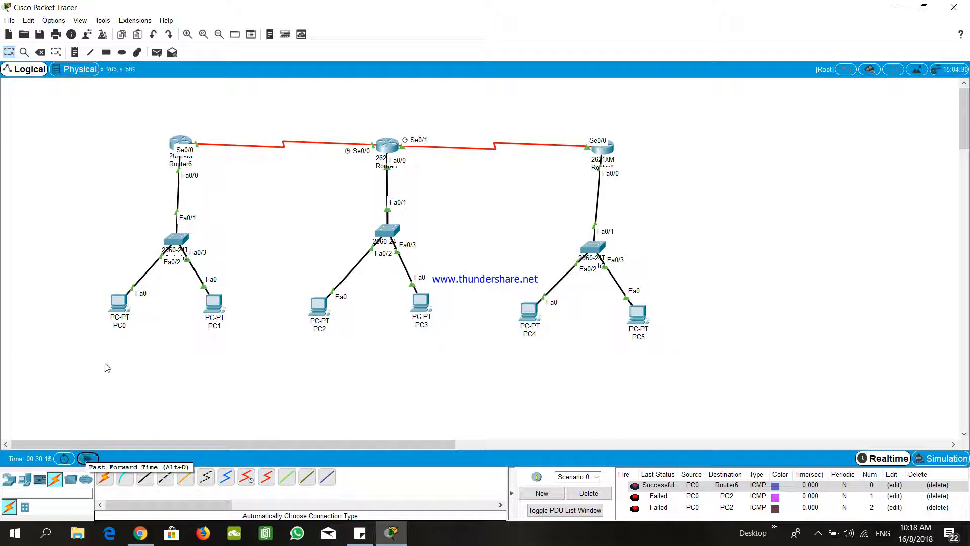
click(157, 53)
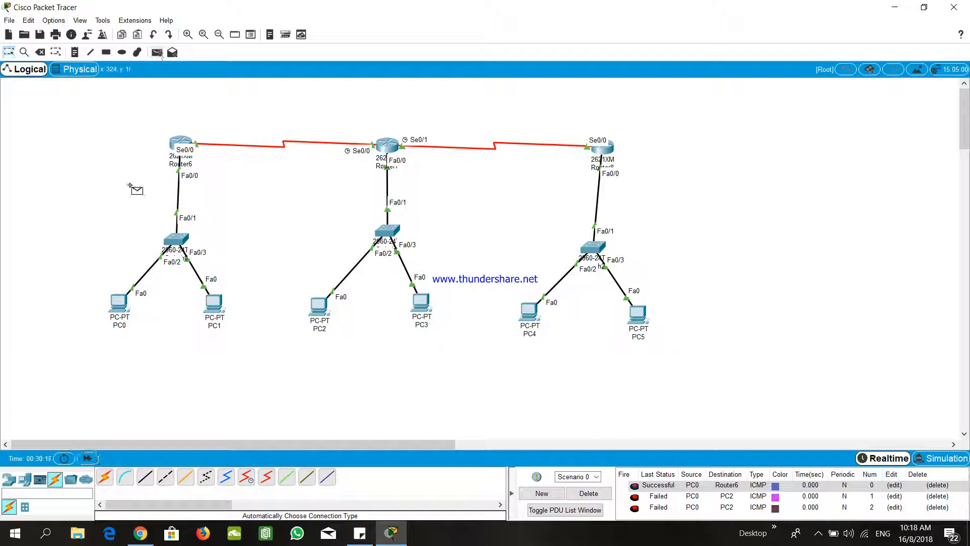
click(121, 303)
click(319, 306)
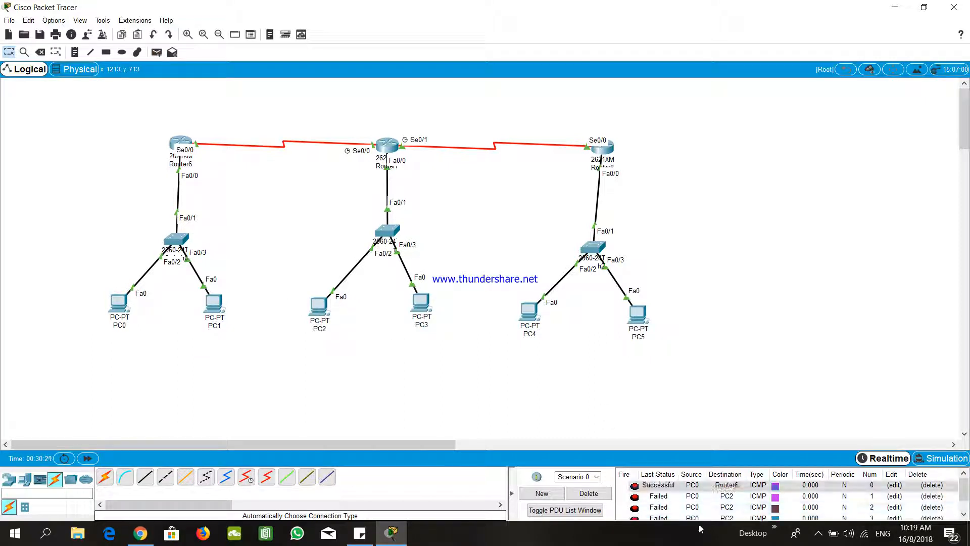
scroll(677, 505, down, 1)
scroll(701, 508, up, 1)
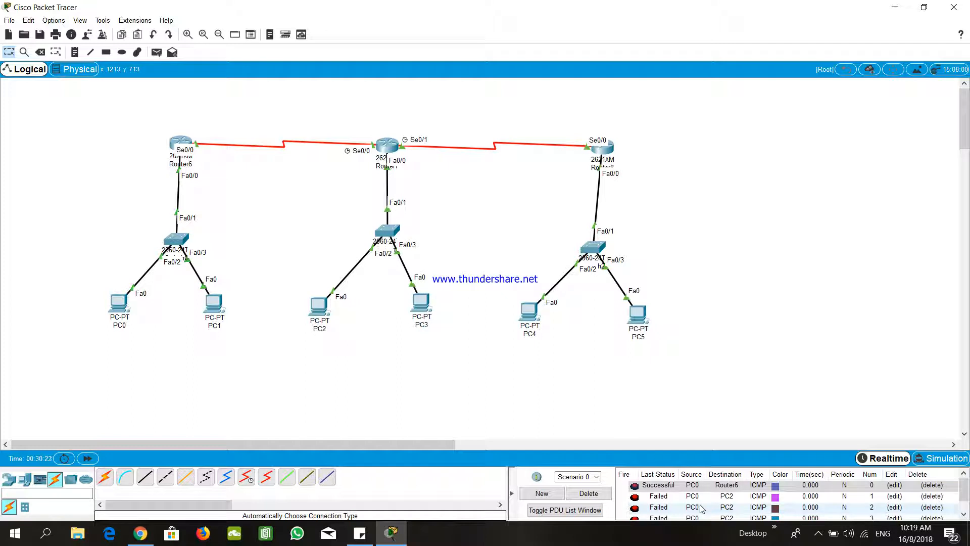
Send another simple PDU from PC0 to PC2 and select its entry at the end of the PDU list
click(157, 52)
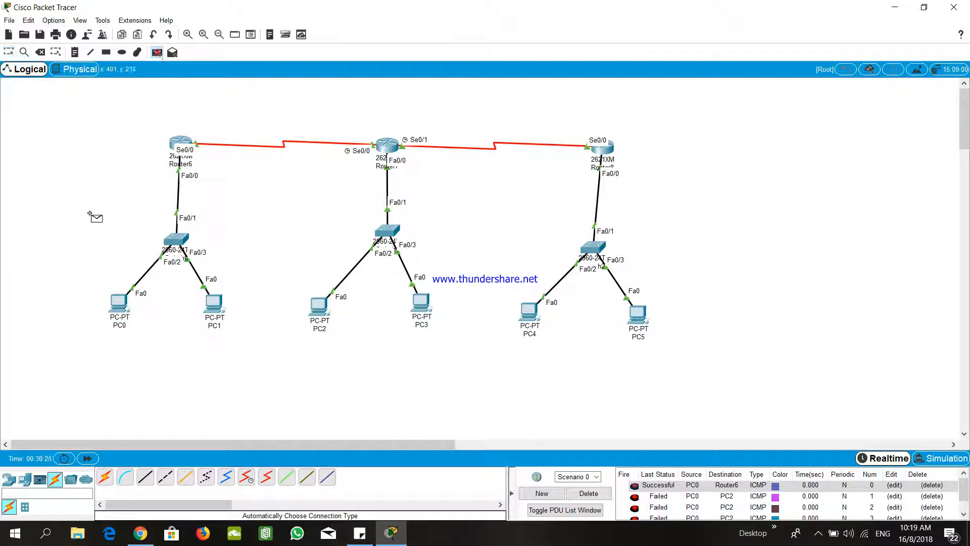
click(119, 305)
key(Escape)
scroll(323, 306, down, 1)
scroll(697, 488, down, 2)
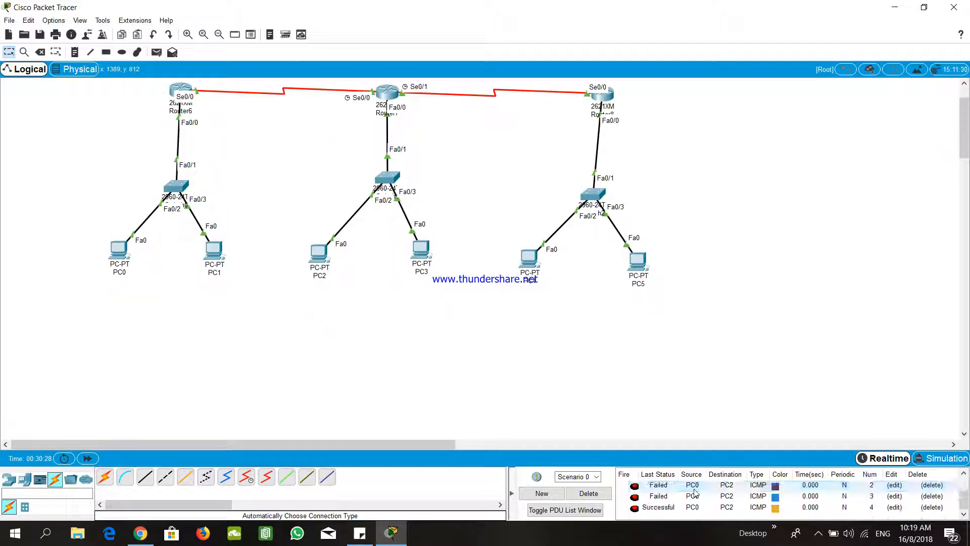
click(659, 506)
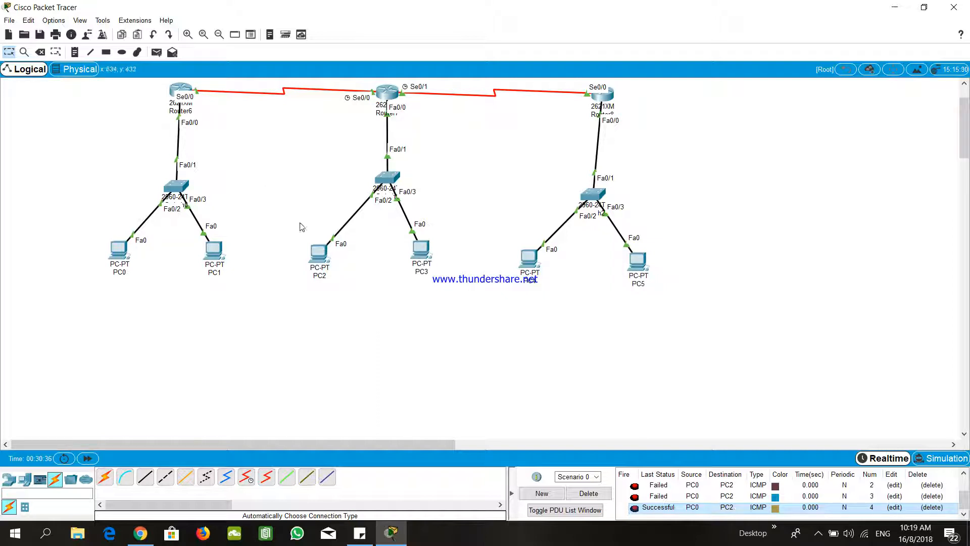
Send two simple PDUs from PC0 to PC3, one after the other, and check their status in the PDU list
click(156, 52)
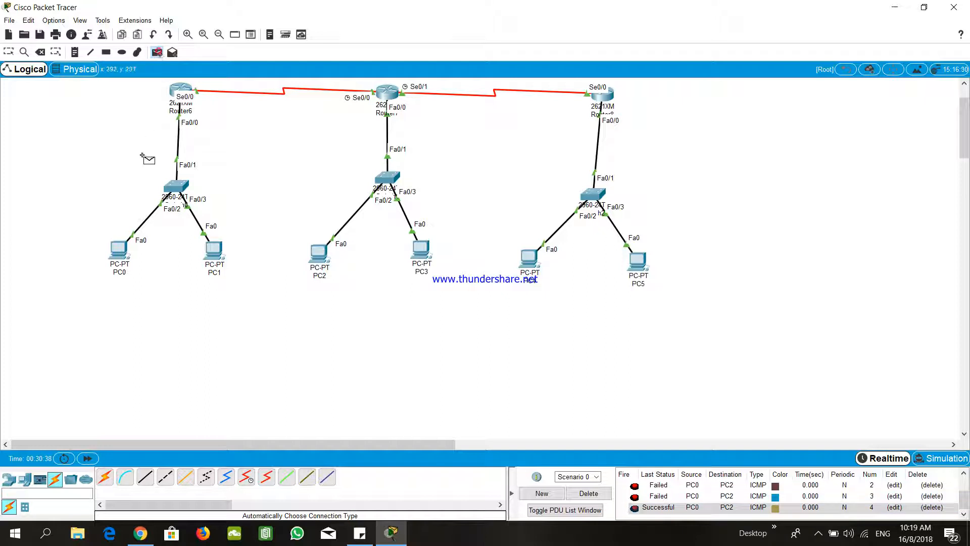
click(120, 252)
click(421, 250)
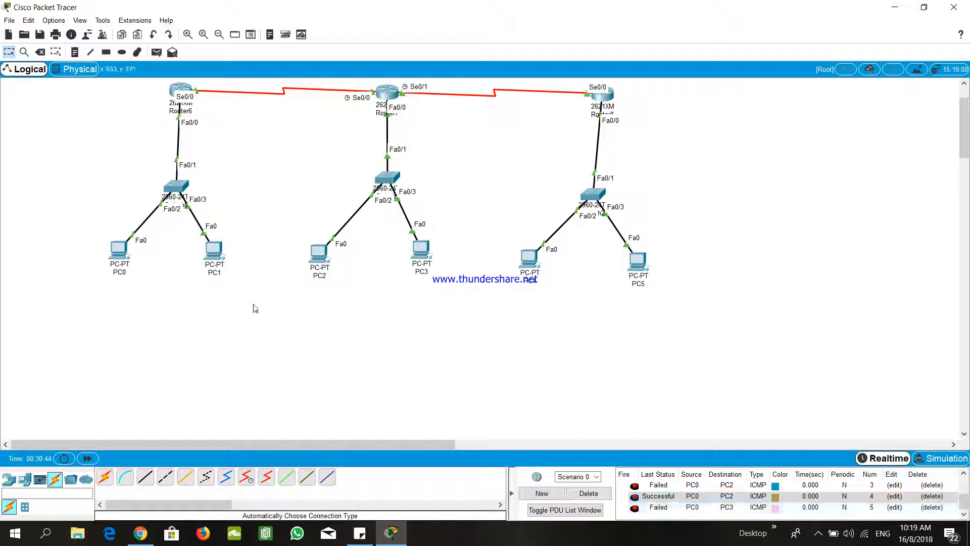
click(155, 52)
click(119, 250)
click(417, 251)
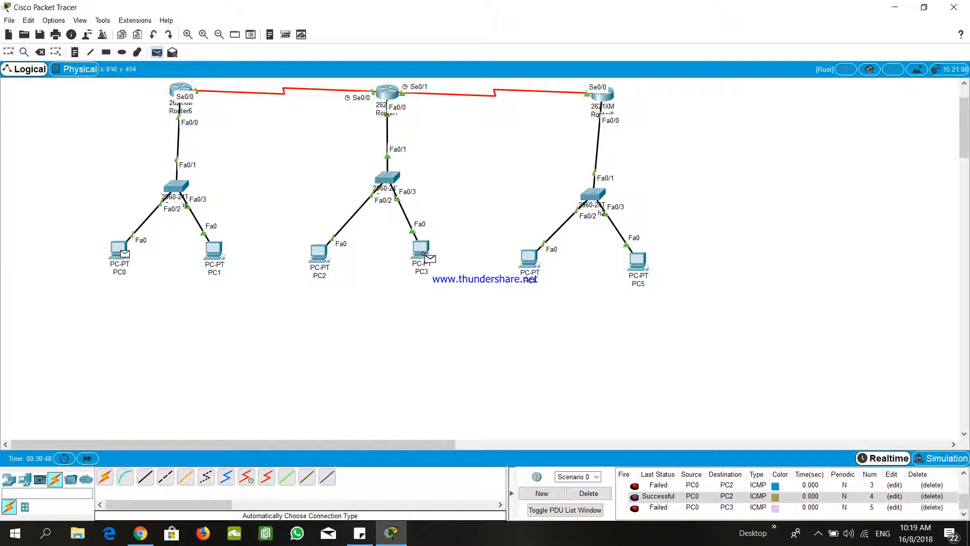
scroll(696, 508, down, 1)
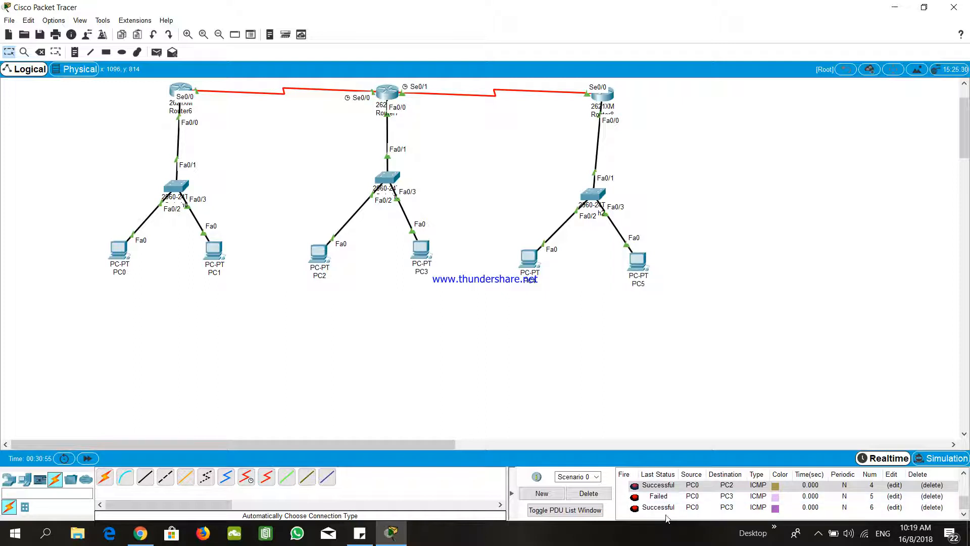
Send two simple PDUs from PC0 to PC4, one after the other, and review the statuses in the PDU list
click(156, 52)
click(119, 249)
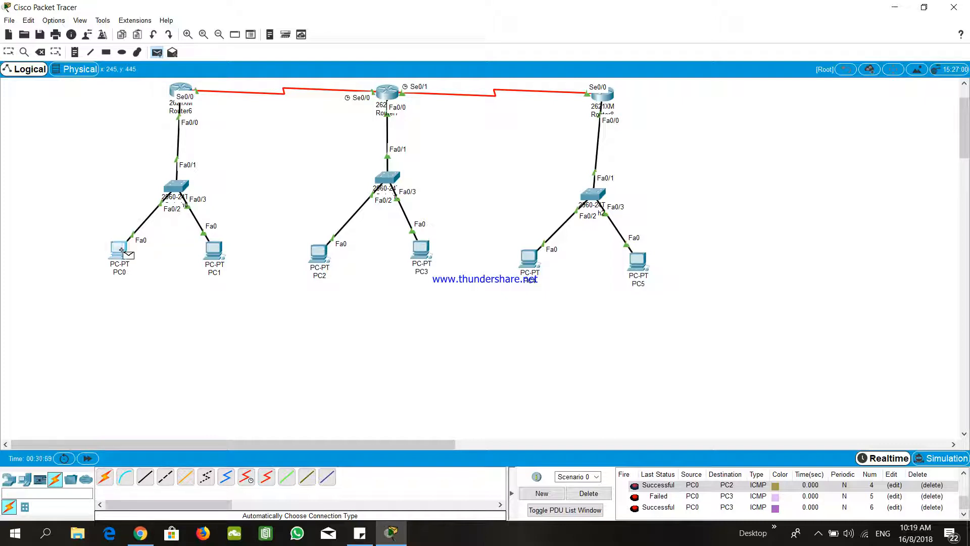
click(527, 267)
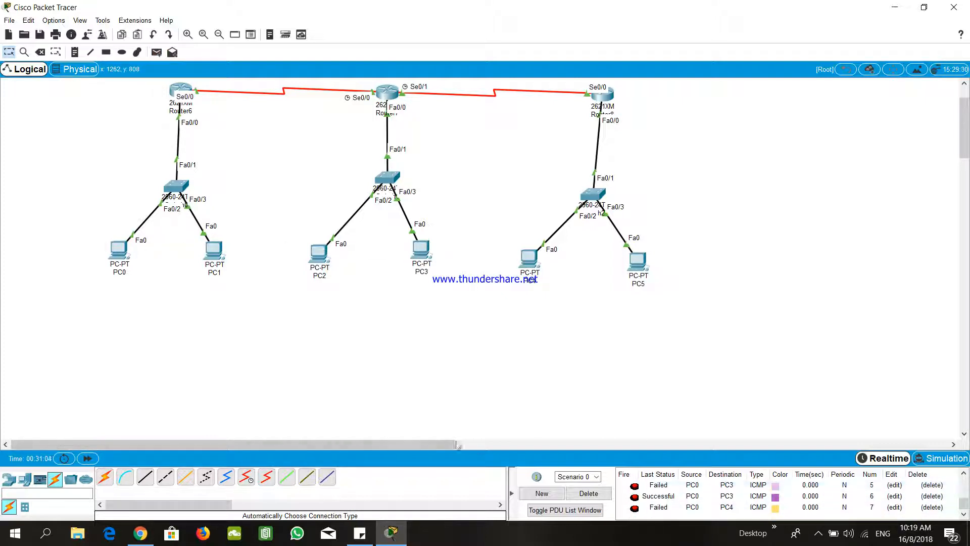
click(157, 52)
click(118, 250)
click(530, 264)
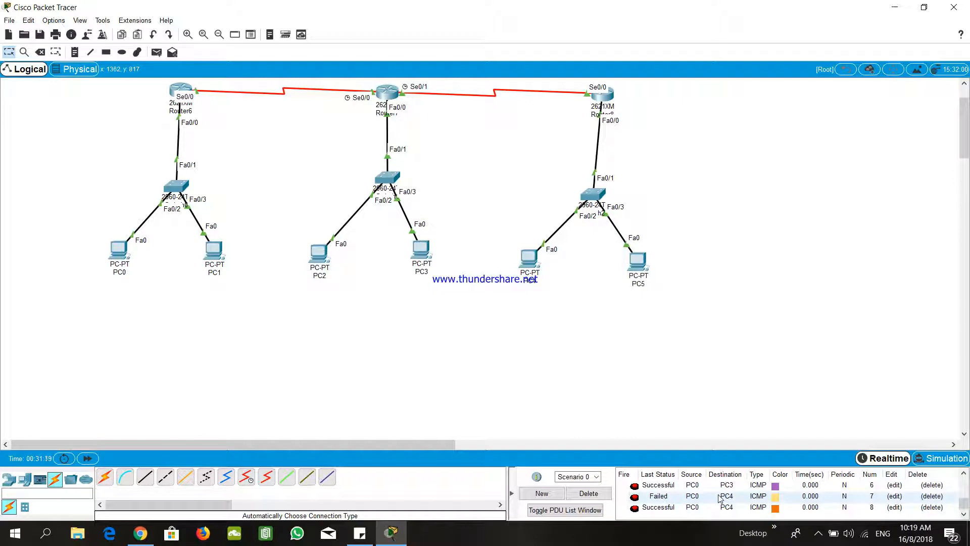
scroll(721, 499, up, 3)
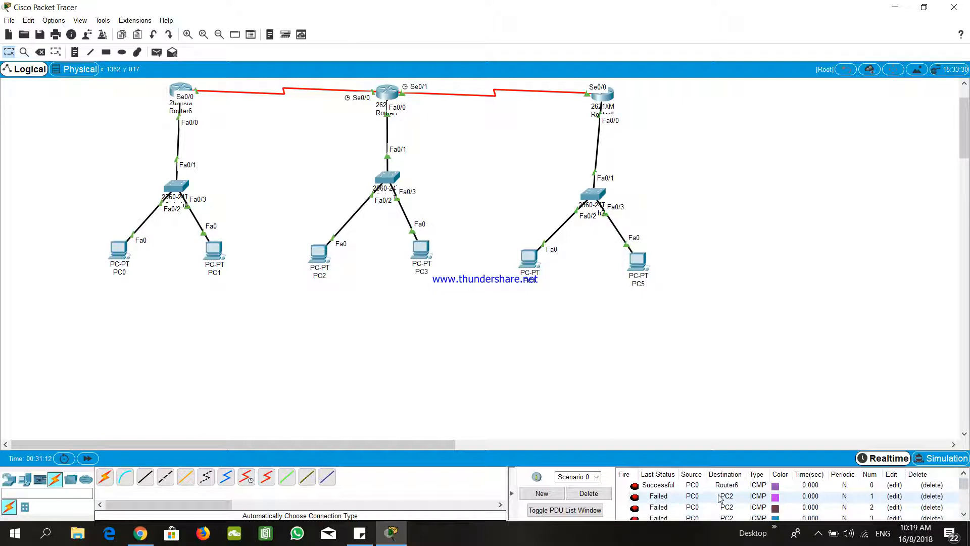
scroll(667, 510, down, 3)
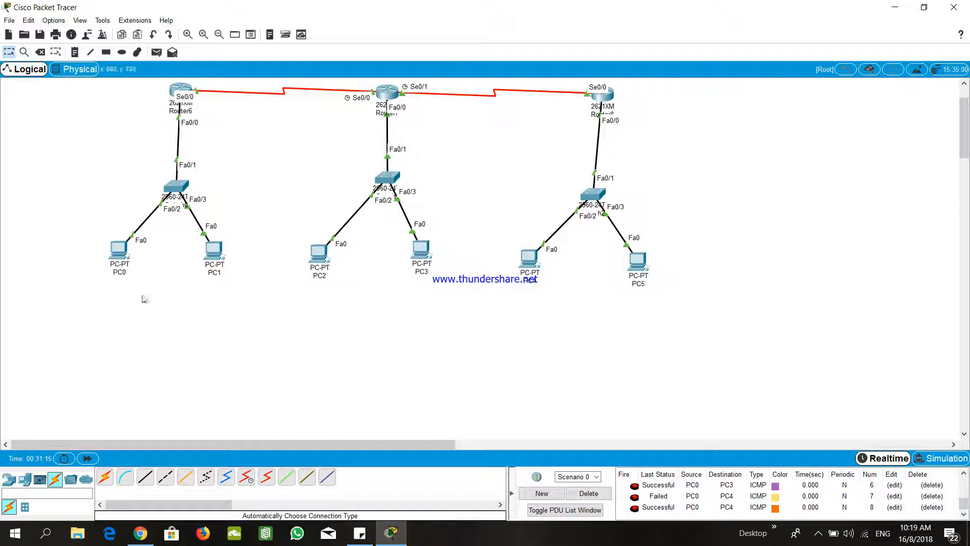
Open PC0's command prompt and ping 192.168.2.2
click(115, 249)
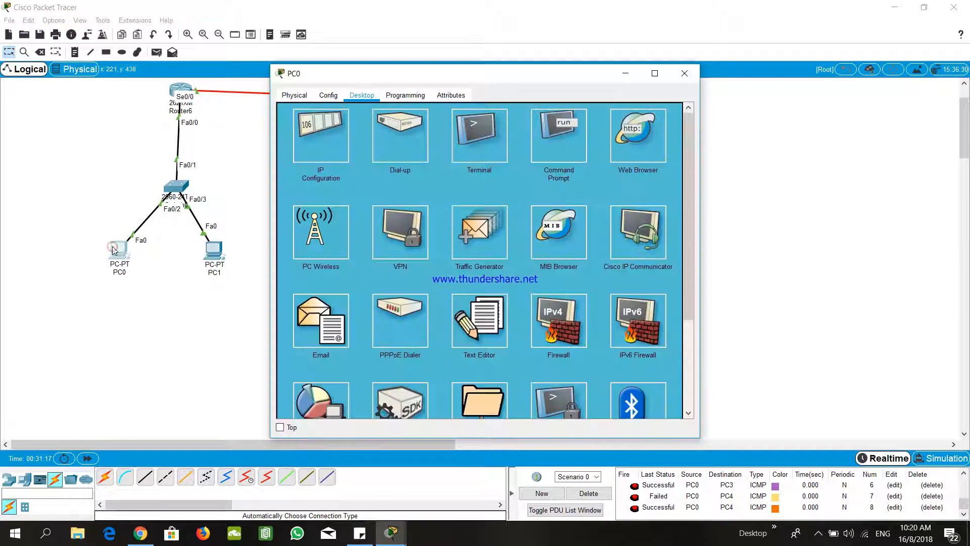
click(538, 137)
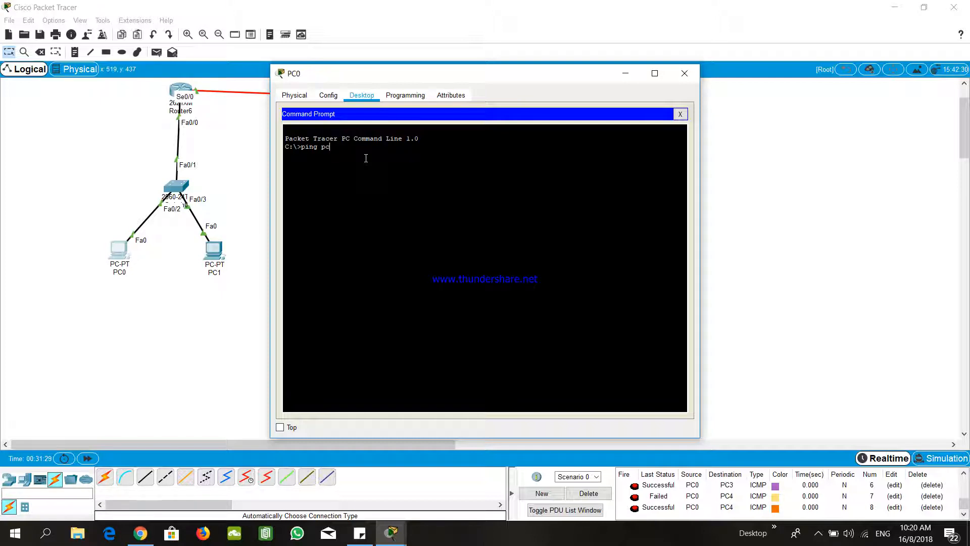
text(92.168.2.2)
key(Return)
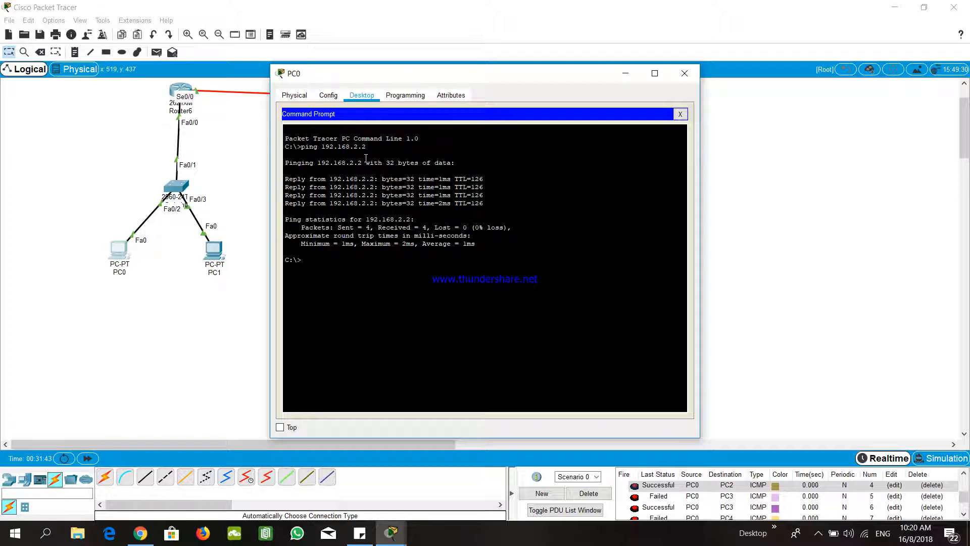
Ping 192.168.3.2 twice from PC0's command prompt and close the PC0 window
text(ping 192.168.3.2)
key(Return)
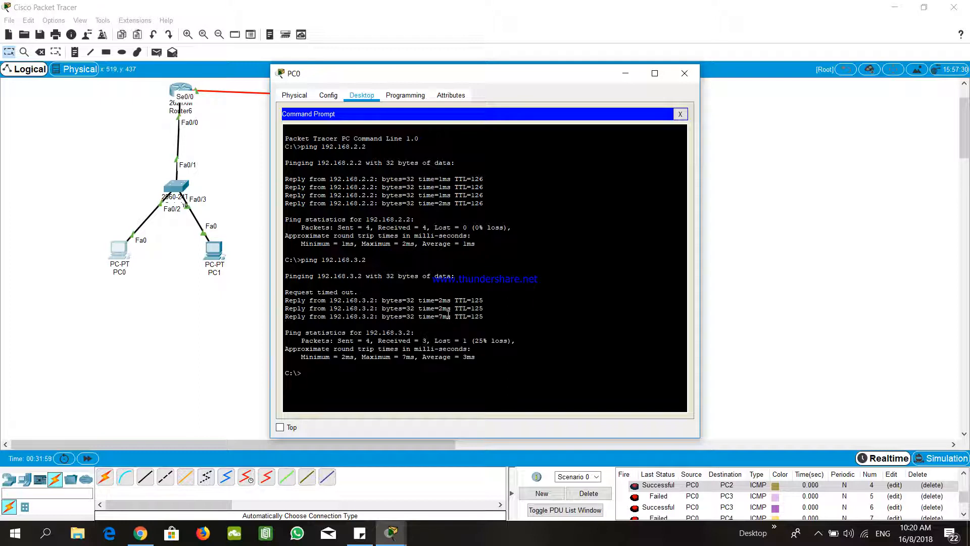
key(Up)
key(Return)
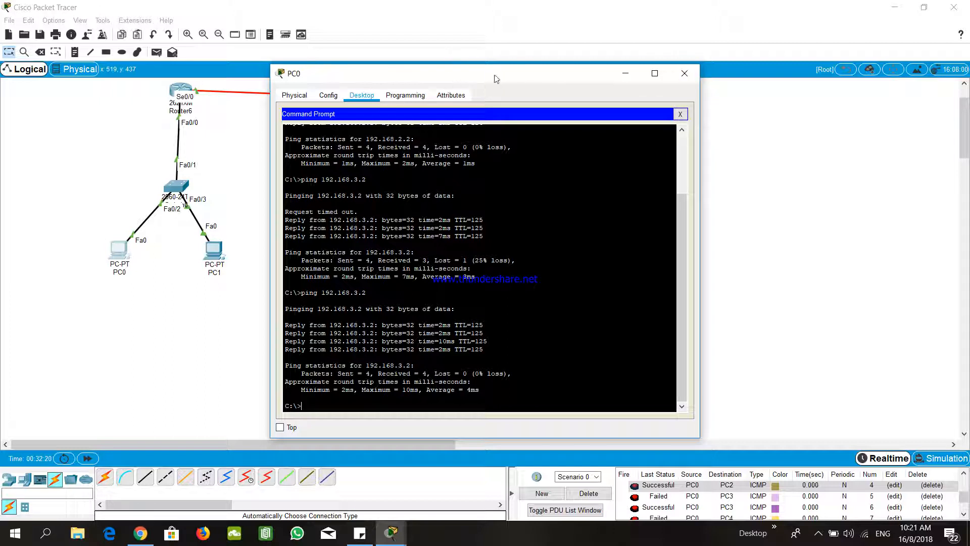
click(687, 75)
click(818, 533)
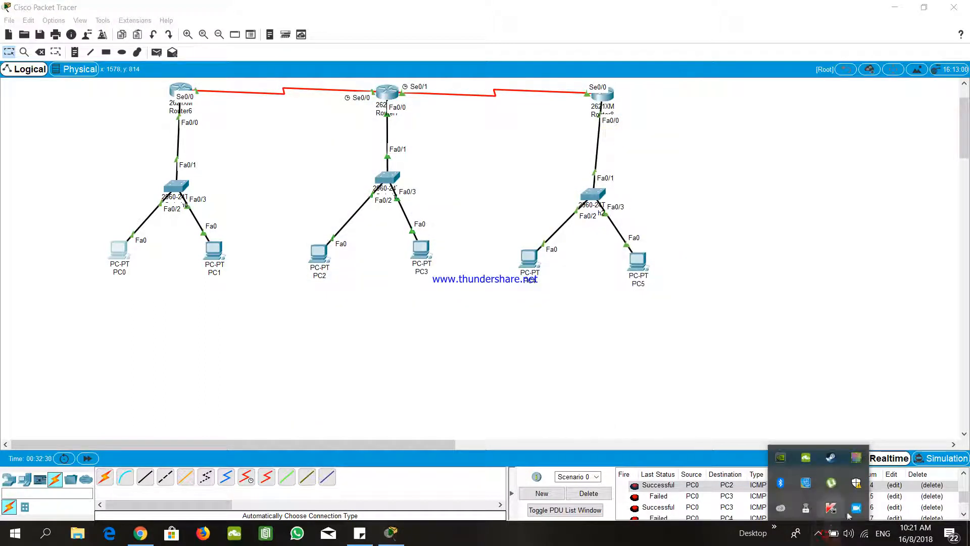